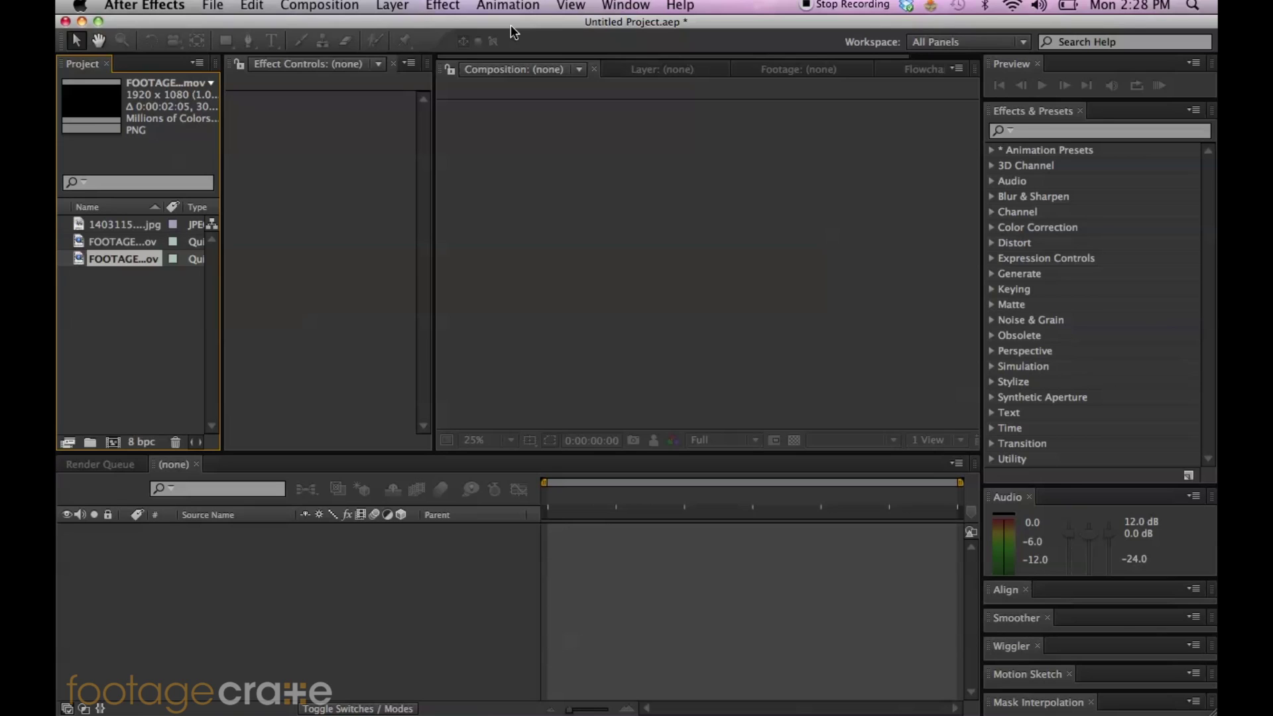
# - Inspect the details of the road photo and the two footage clips in the Project panel
pyautogui.click(128, 224)
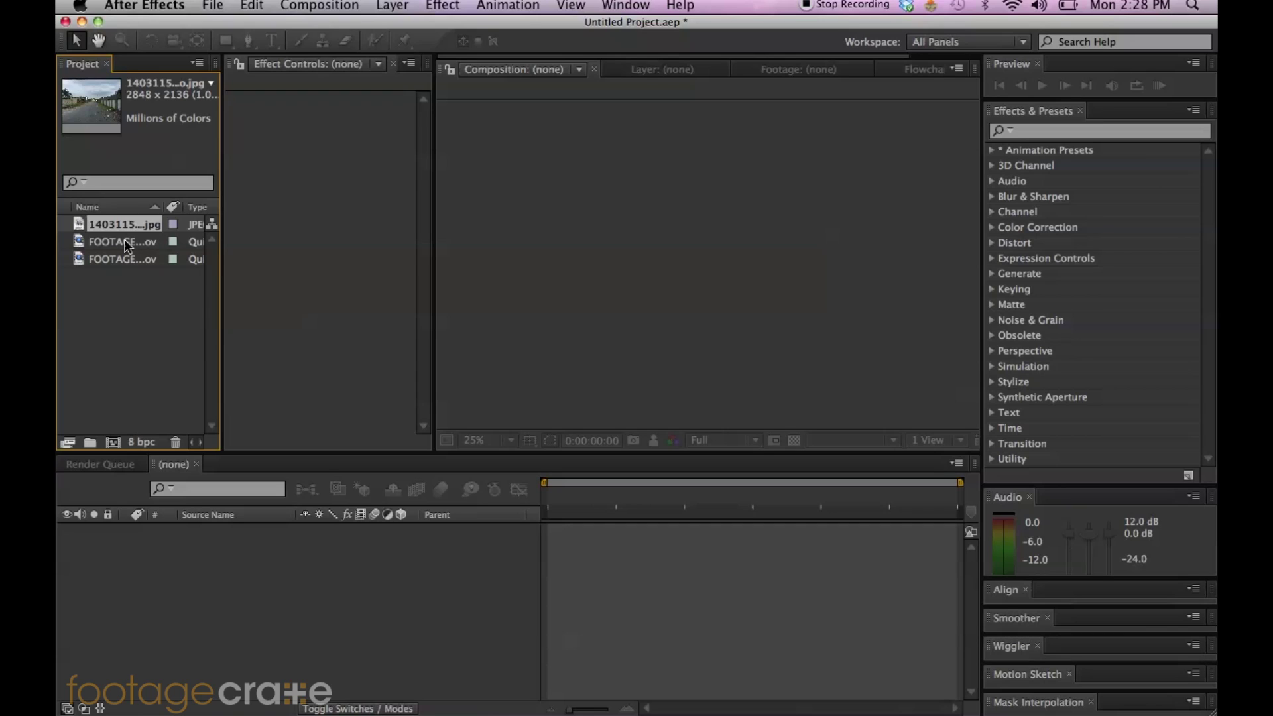
pyautogui.click(128, 244)
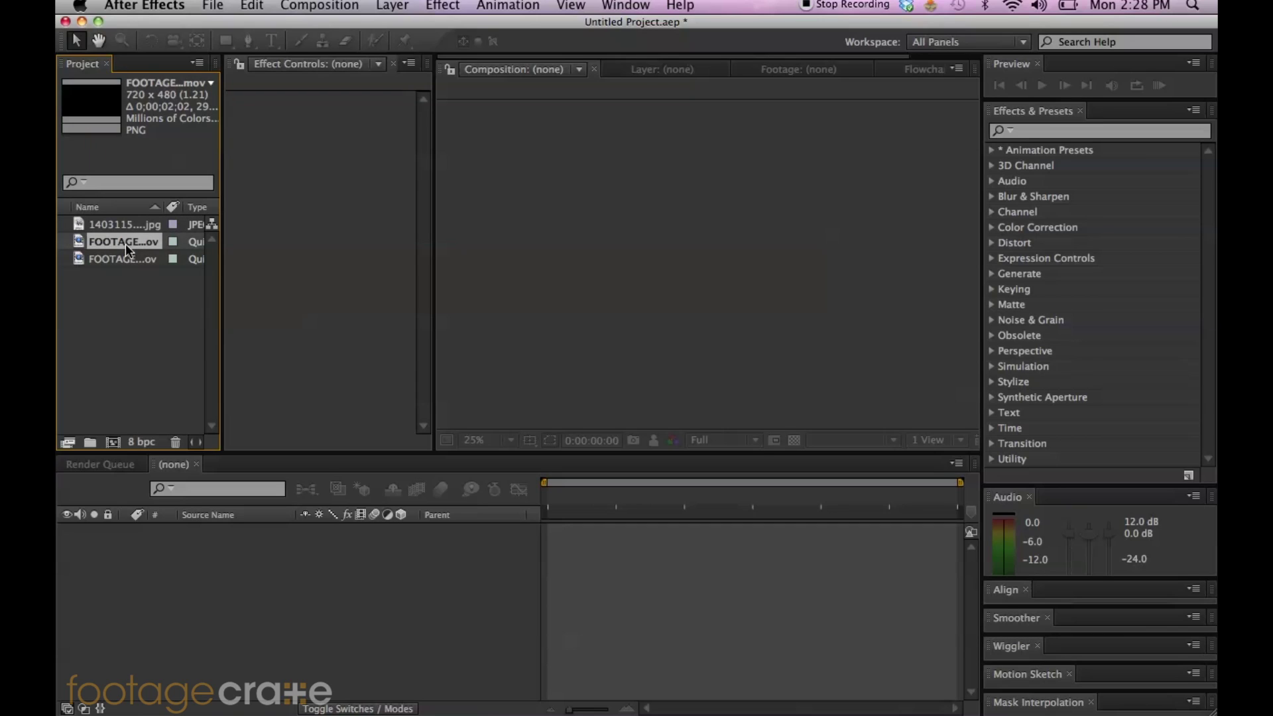
pyautogui.click(129, 260)
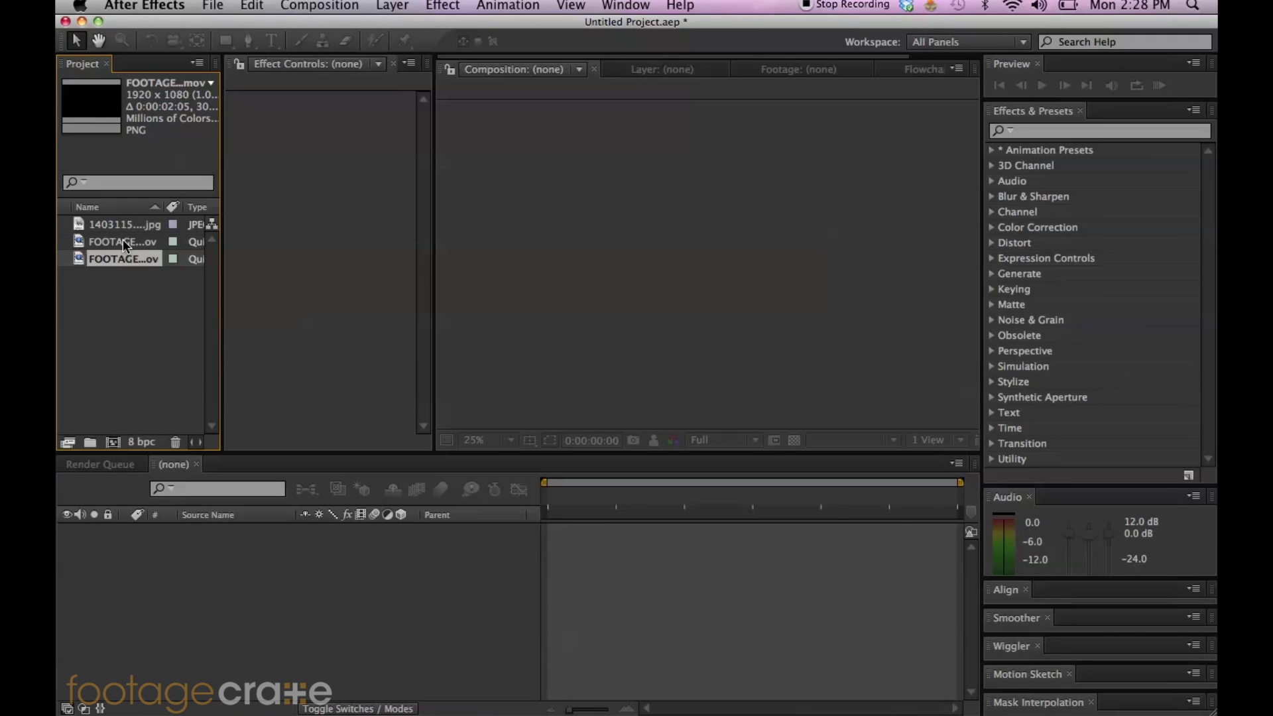
# - Create a new composition with the HDTV 1080 29.97 preset
pyautogui.click(326, 4)
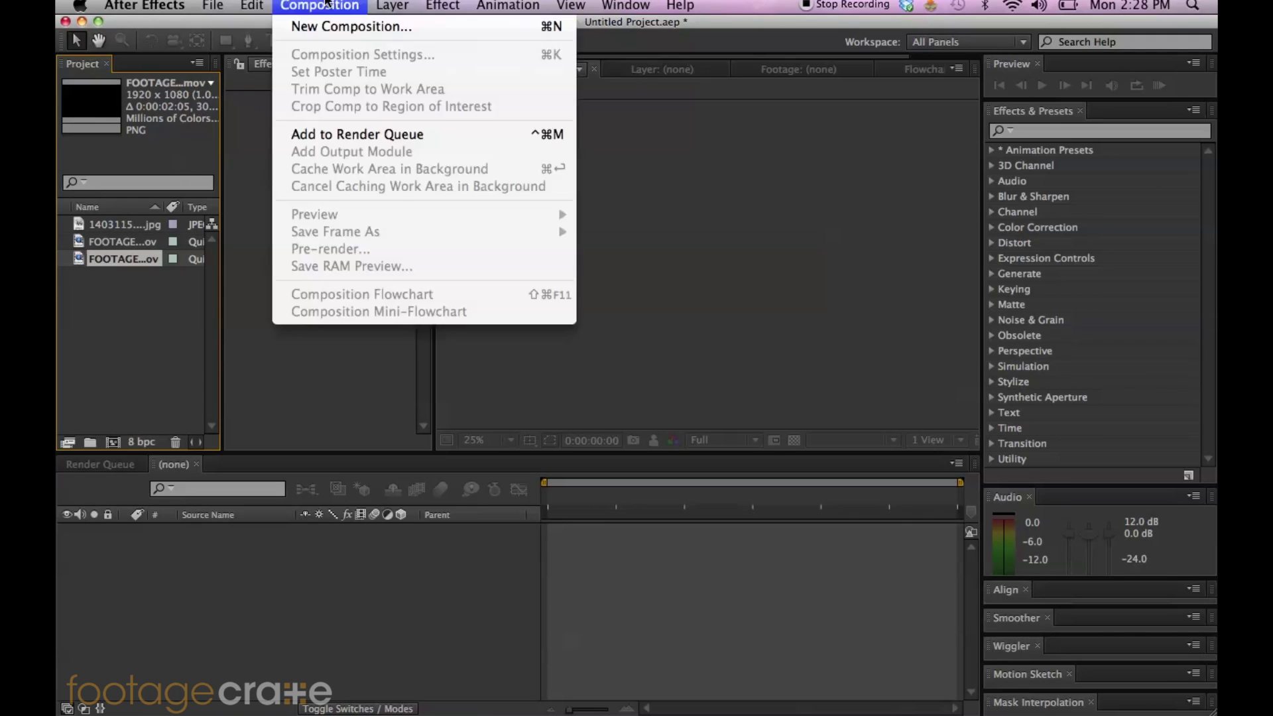
pyautogui.click(358, 27)
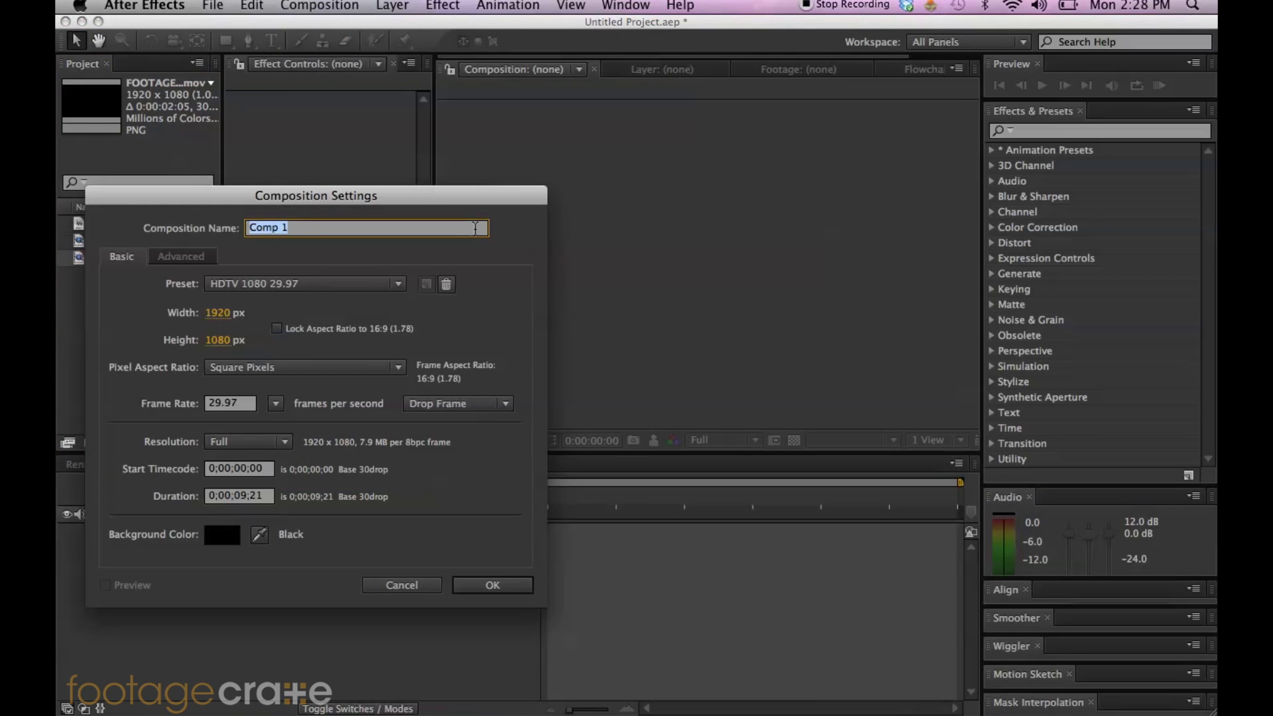
pyautogui.click(400, 282)
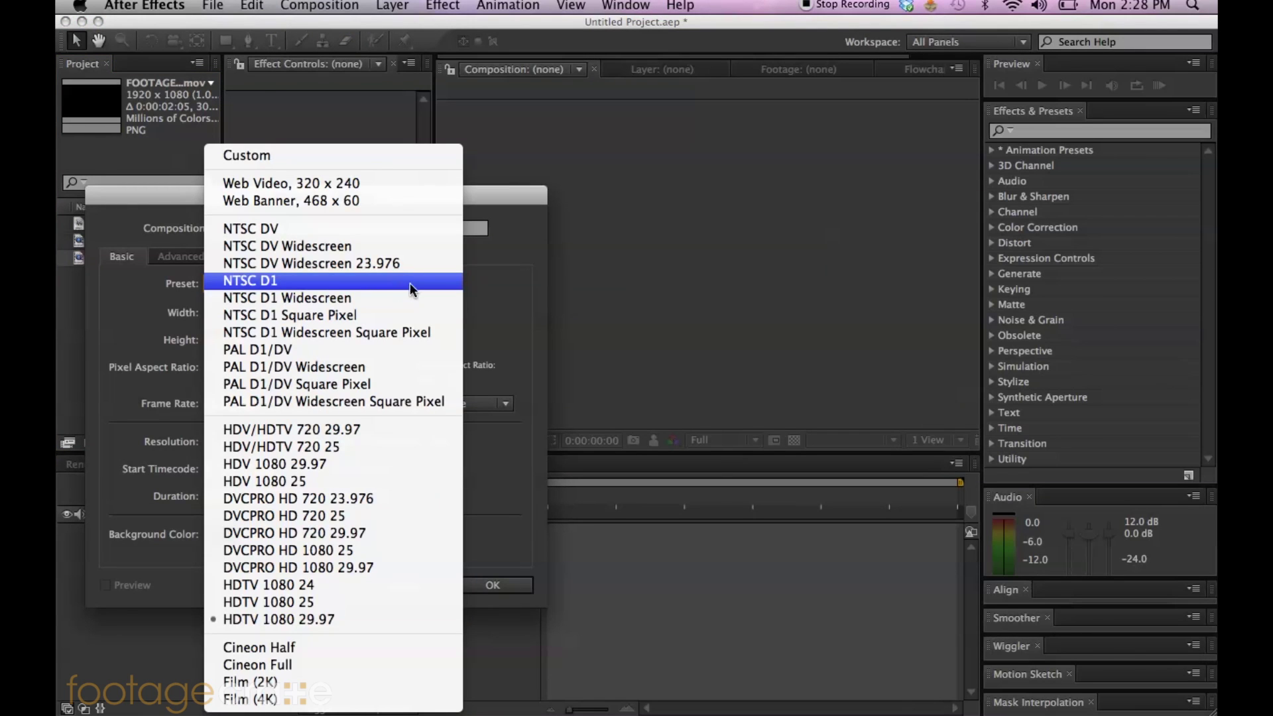
pyautogui.click(538, 444)
pyautogui.press('Return')
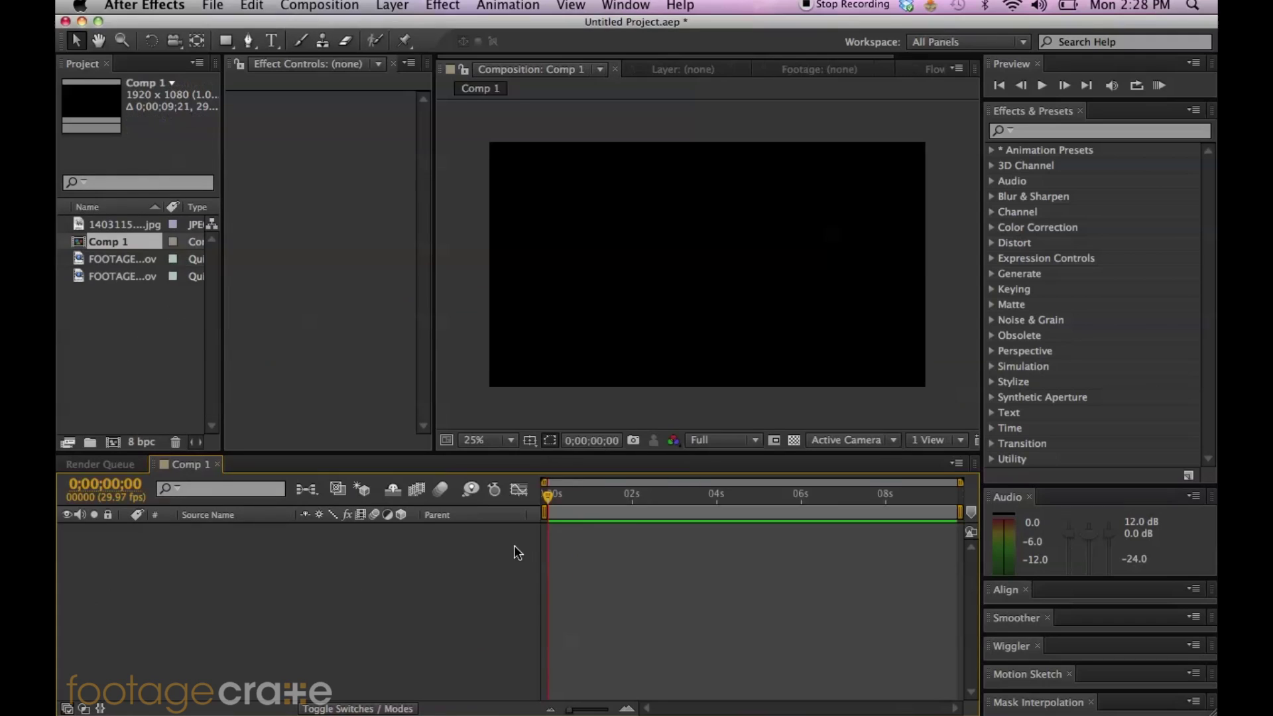
# - Add the road photo to the composition, shift it down and scale it to 91%
pyautogui.moveTo(134, 224); pyautogui.dragTo(268, 600)
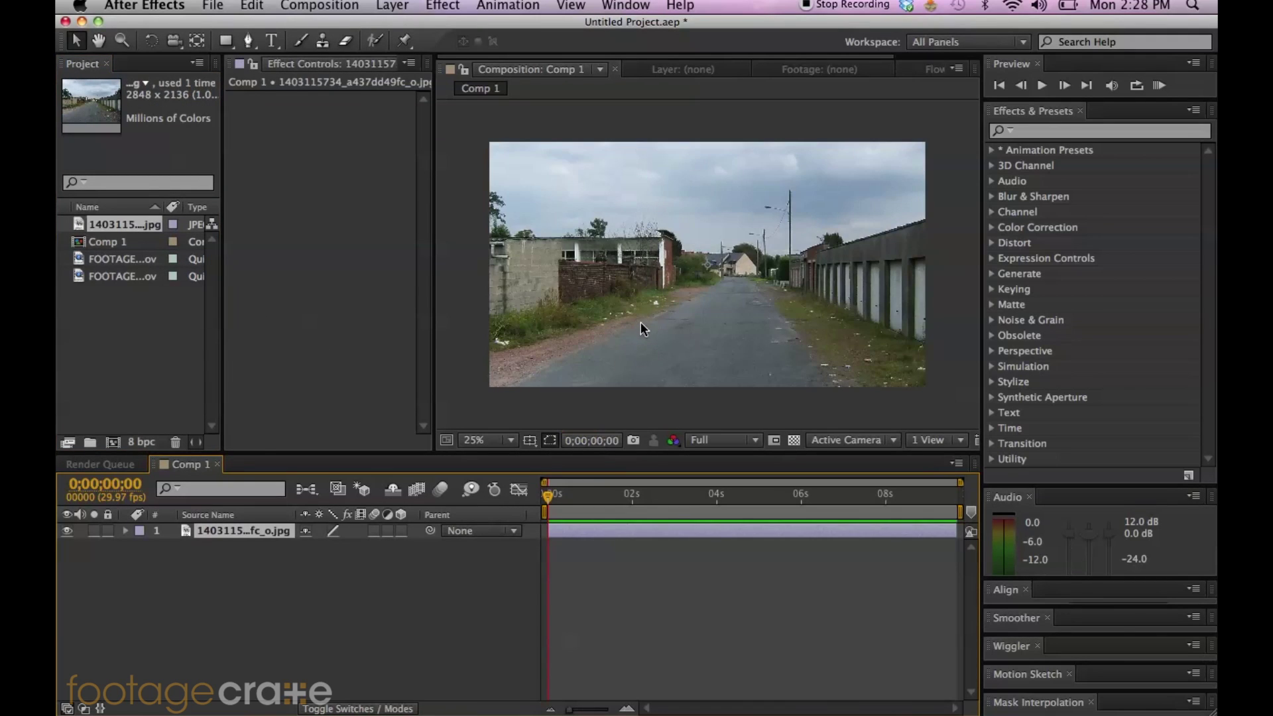
pyautogui.press(',')
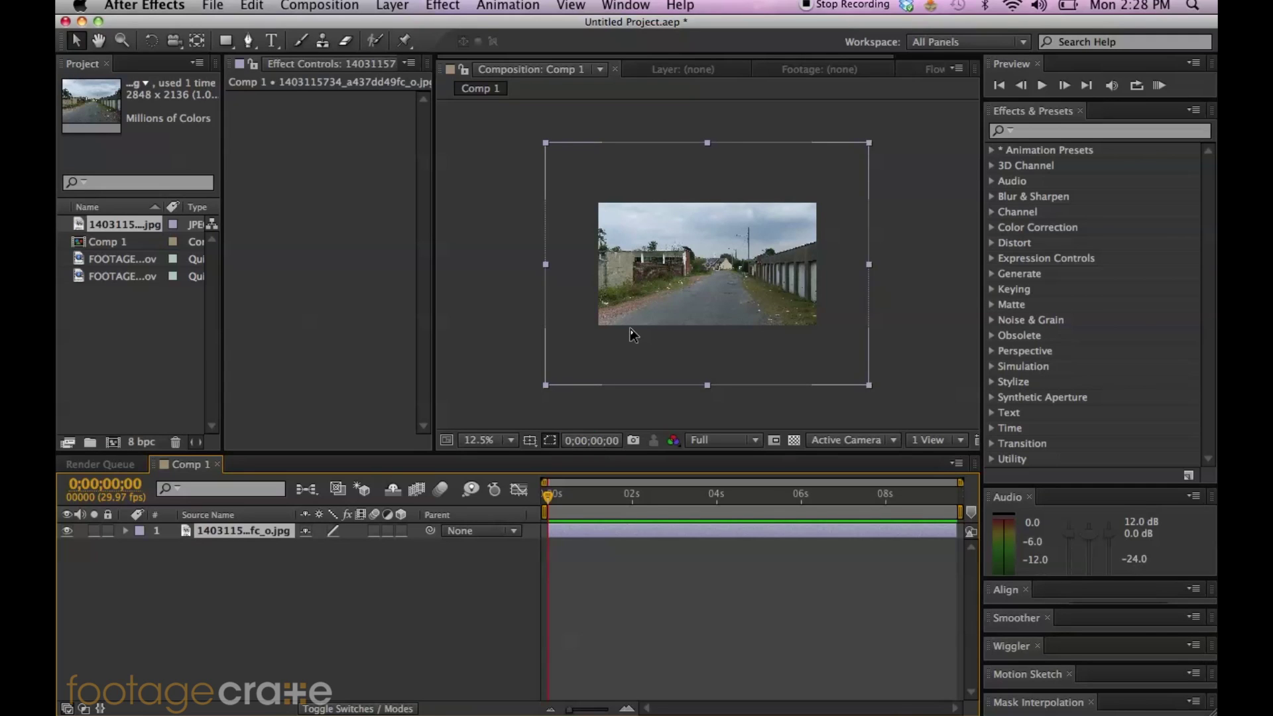
pyautogui.press('.')
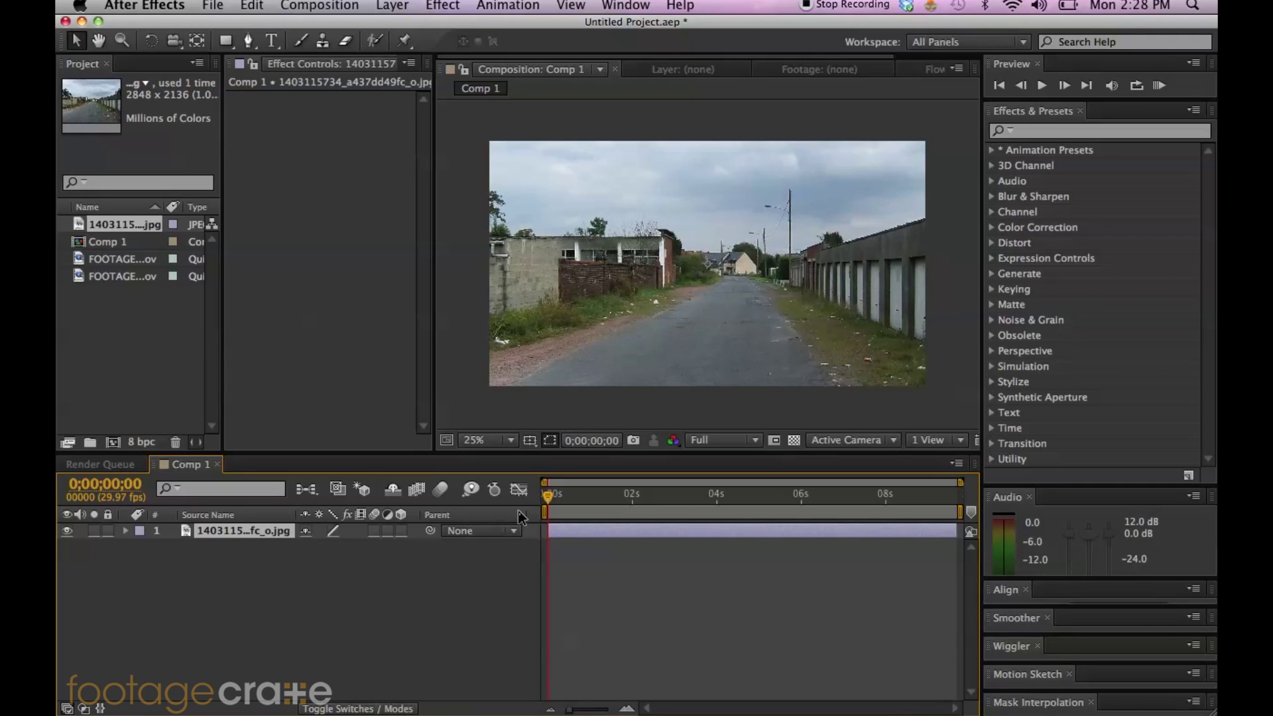
pyautogui.click(711, 208)
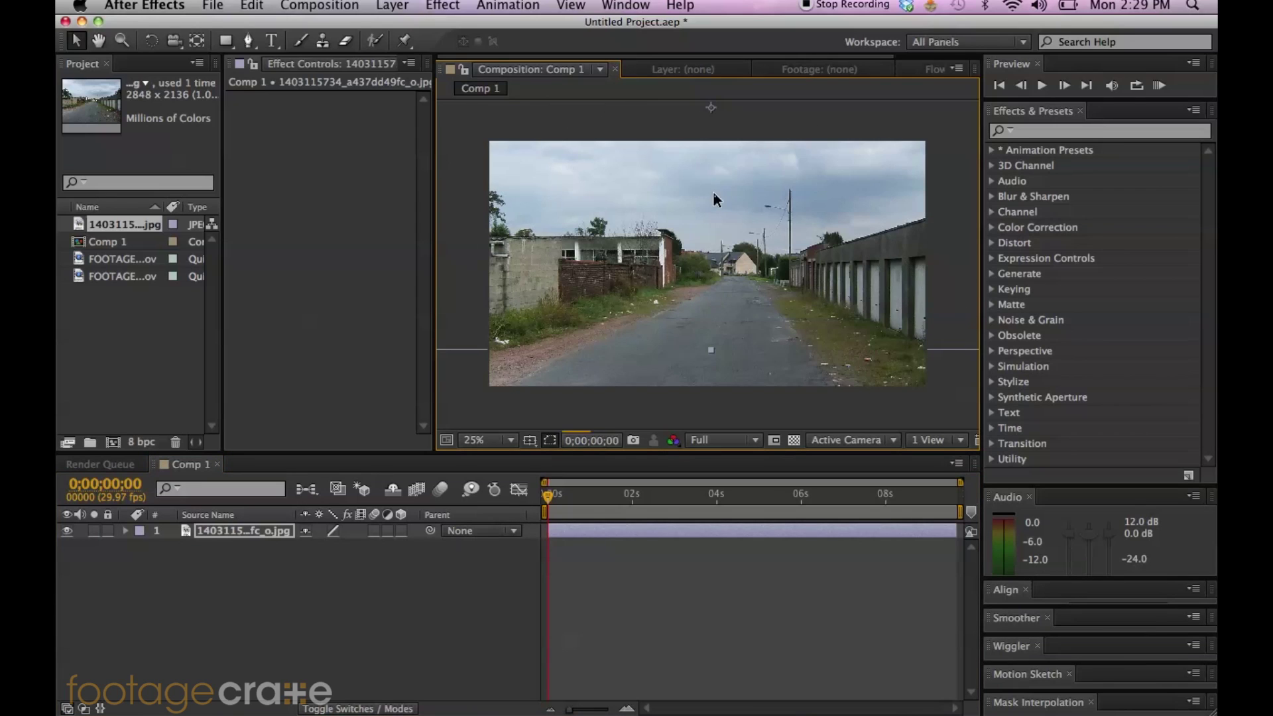
pyautogui.moveTo(713, 191); pyautogui.dragTo(743, 256)
pyautogui.press('s')
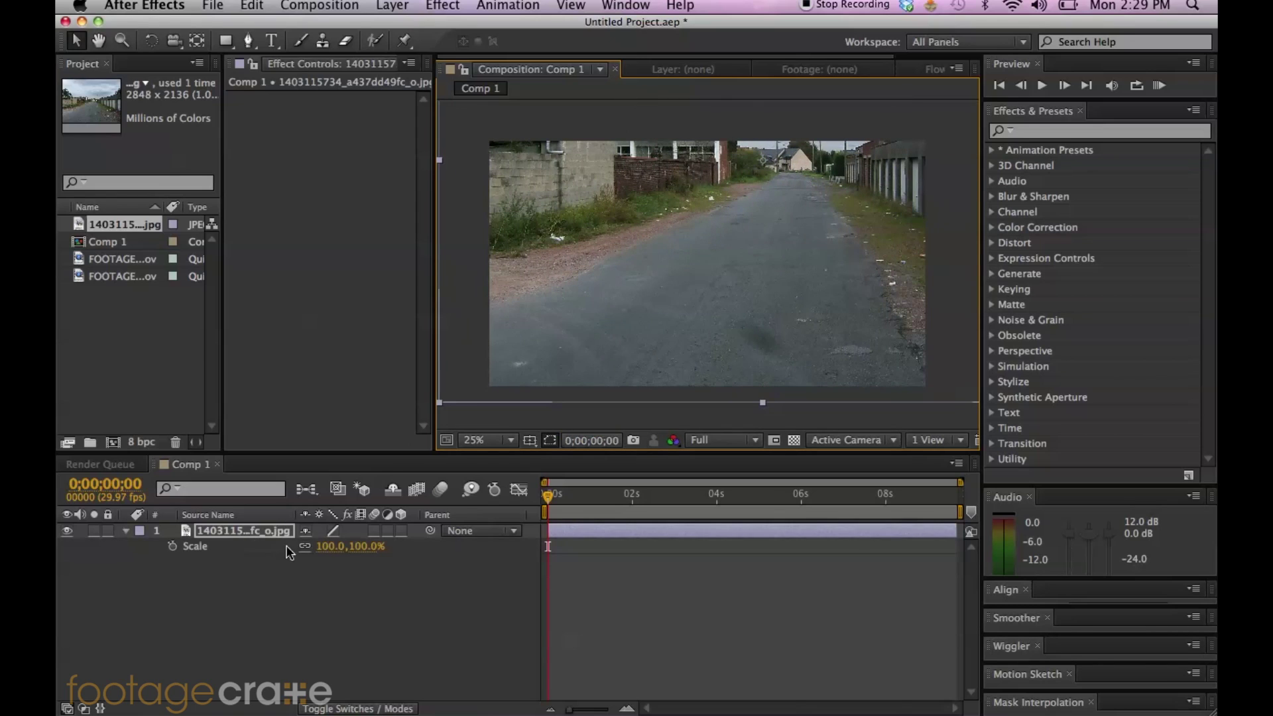
pyautogui.moveTo(335, 546); pyautogui.dragTo(334, 556)
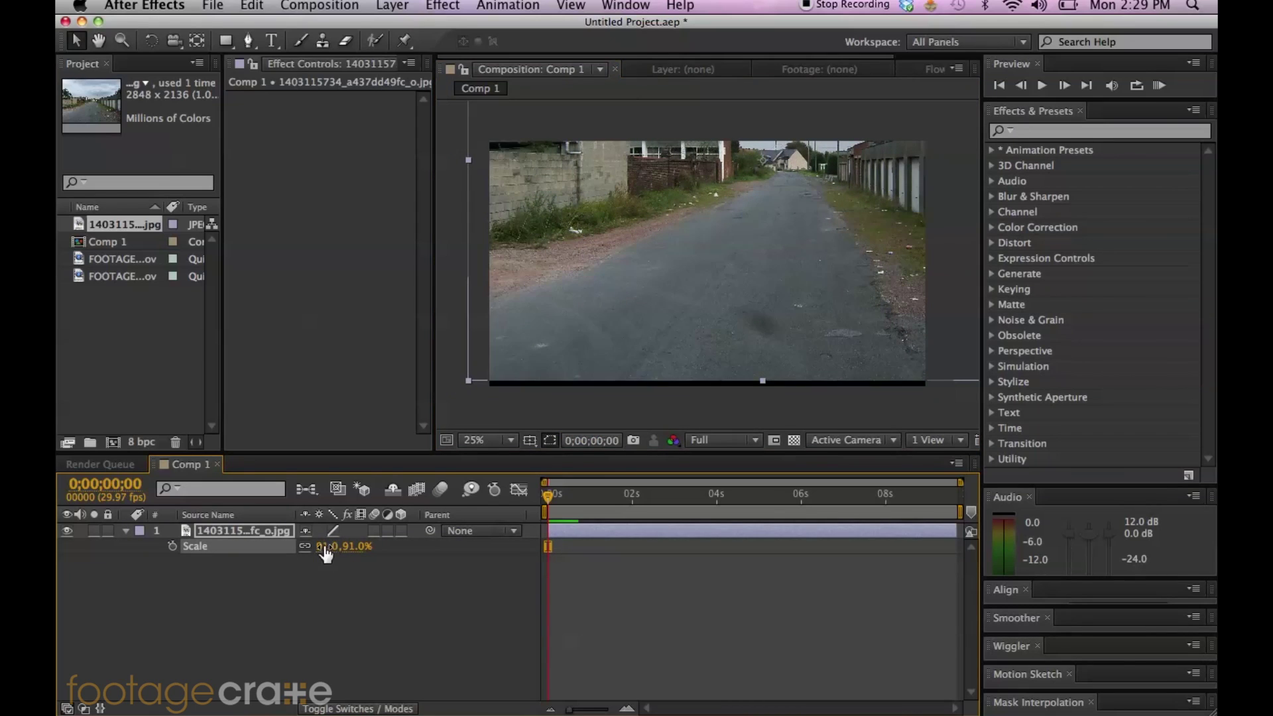
pyautogui.moveTo(646, 301); pyautogui.dragTo(639, 307)
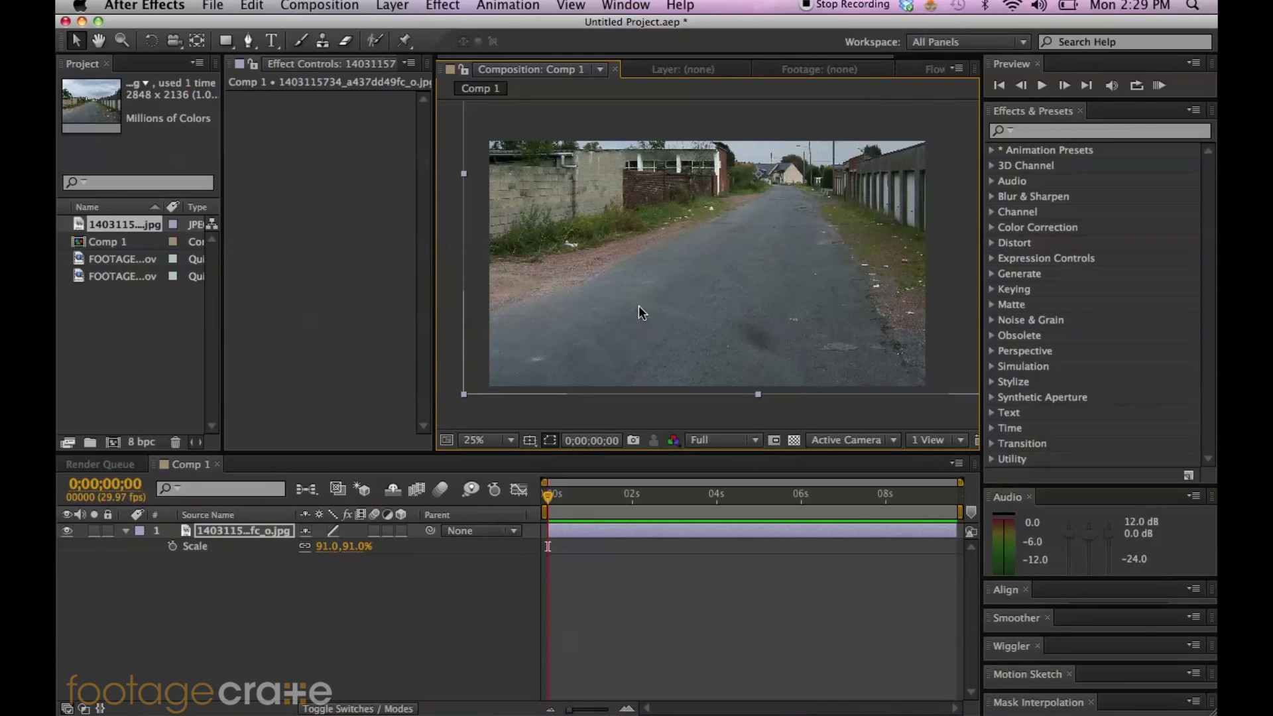
# - Place the earthquake crack clip above the photo, scale it to 166% at 1;10 and lower it onto the road
pyautogui.click(118, 254)
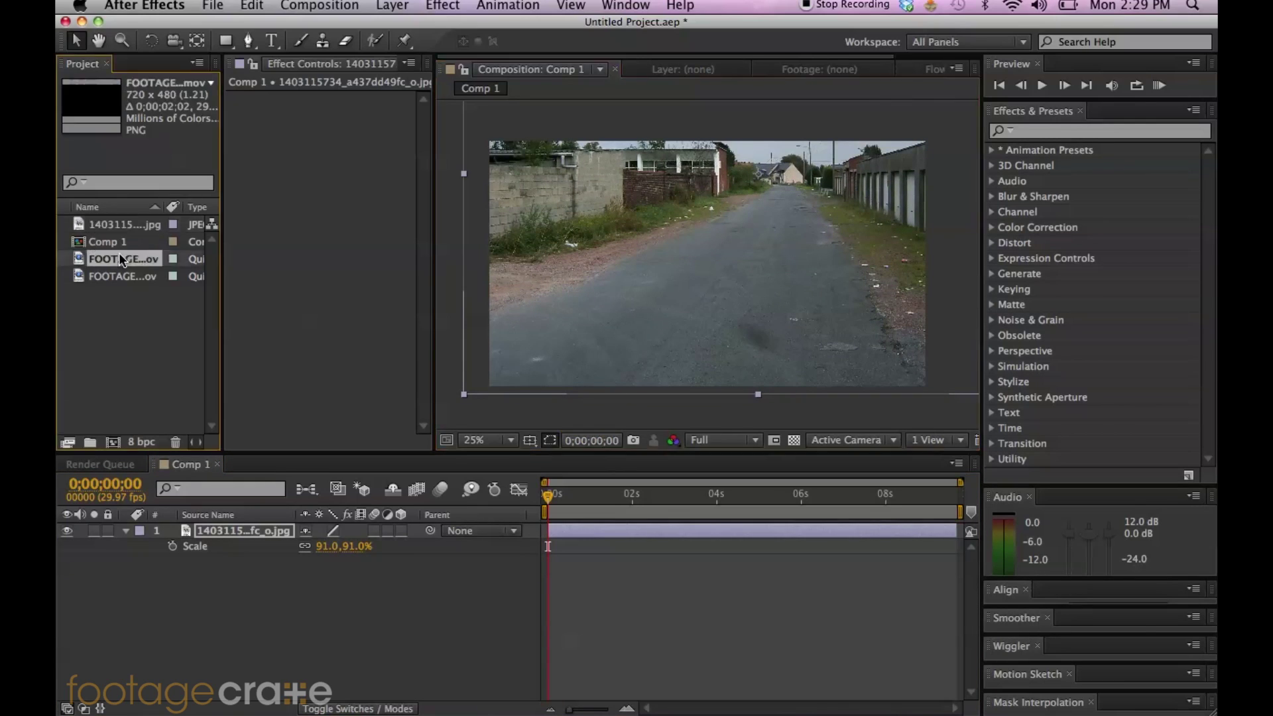
pyautogui.moveTo(108, 265); pyautogui.dragTo(303, 531)
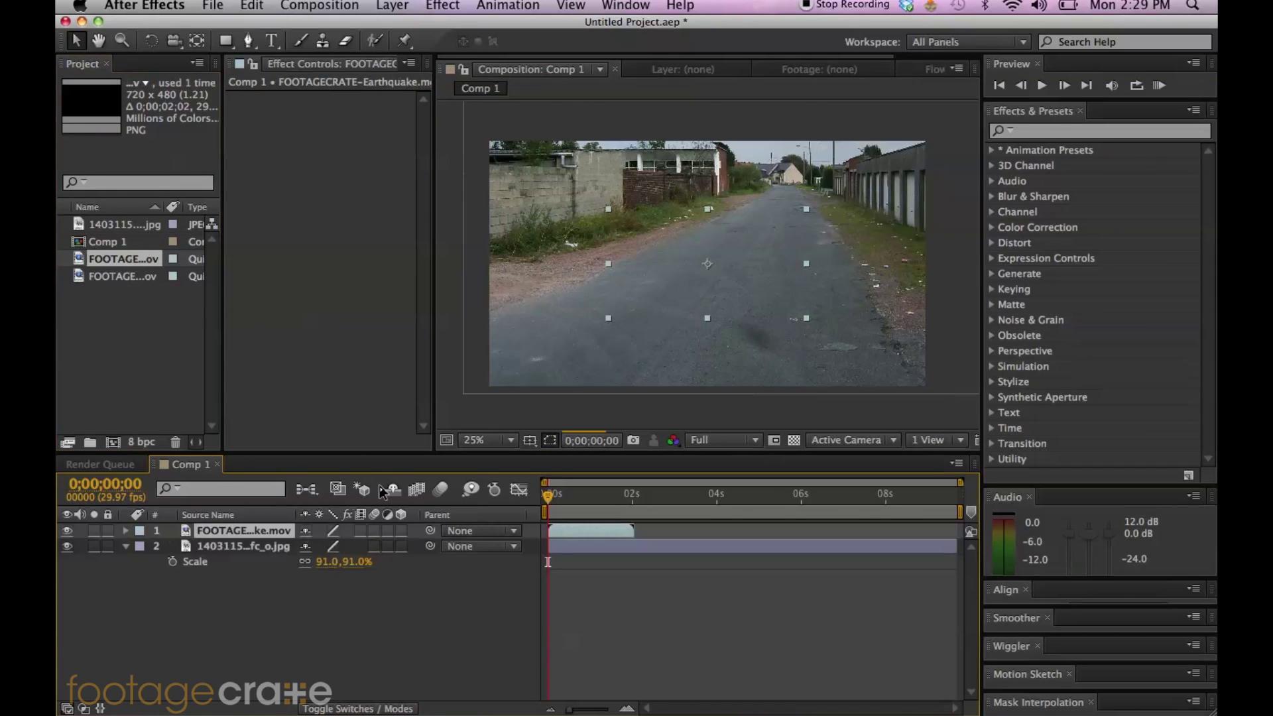
pyautogui.click(603, 492)
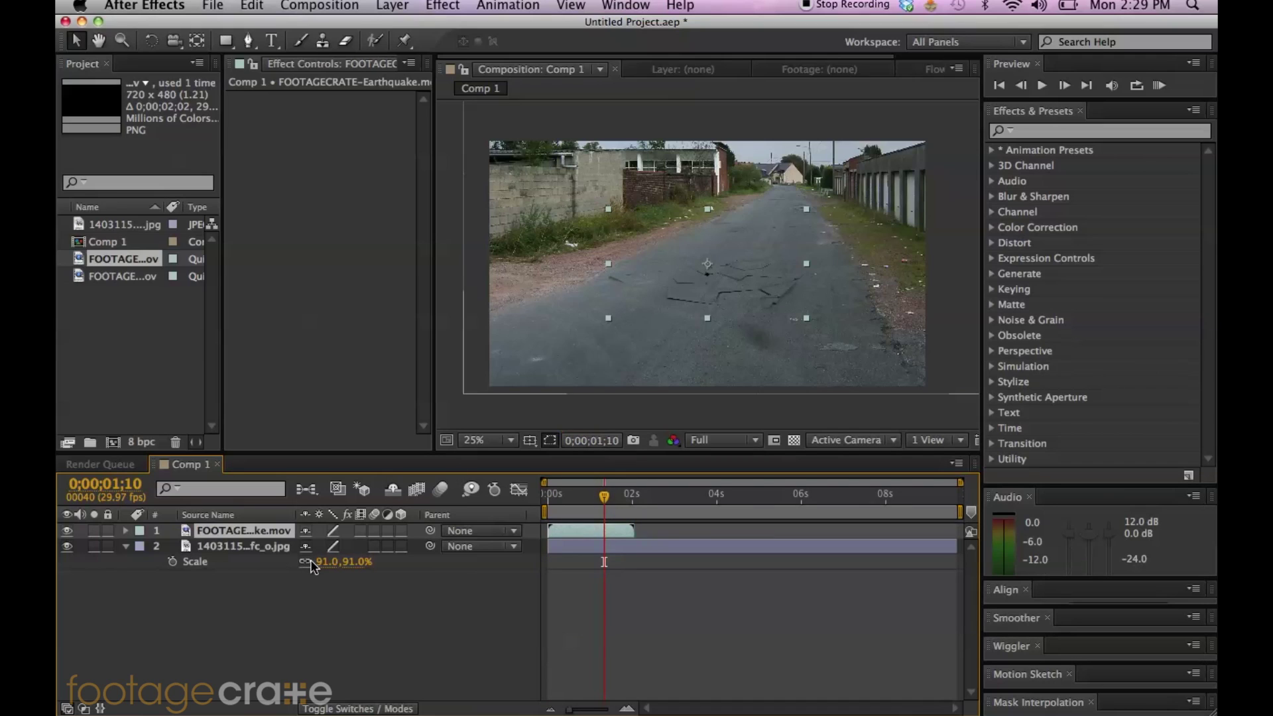
pyautogui.press('s')
pyautogui.moveTo(330, 546); pyautogui.dragTo(378, 567)
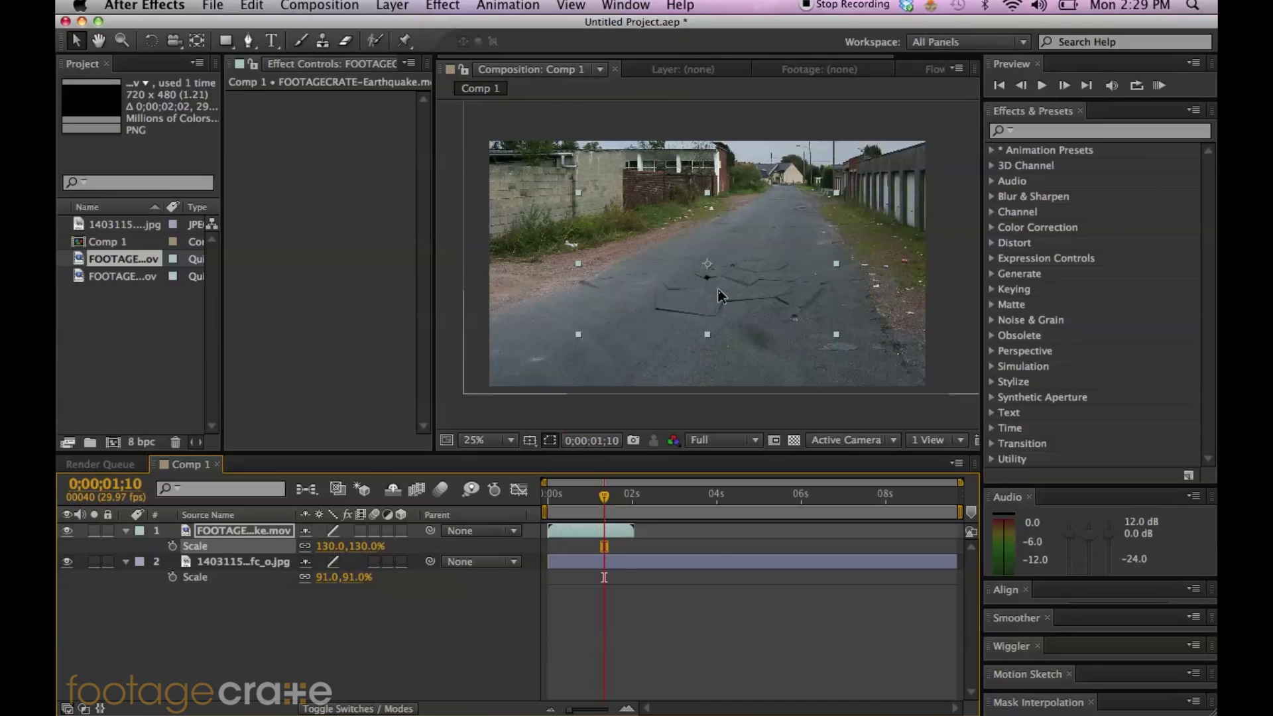
pyautogui.moveTo(739, 272); pyautogui.dragTo(732, 326)
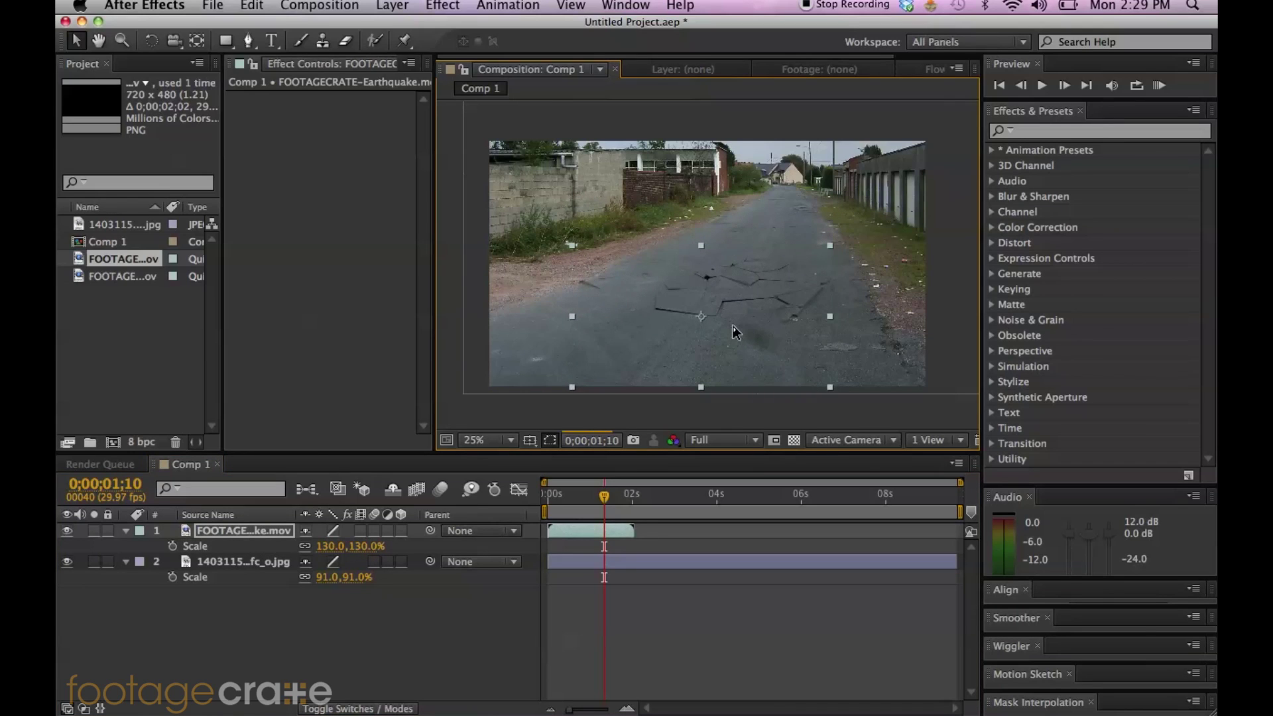
pyautogui.moveTo(325, 550); pyautogui.dragTo(350, 547)
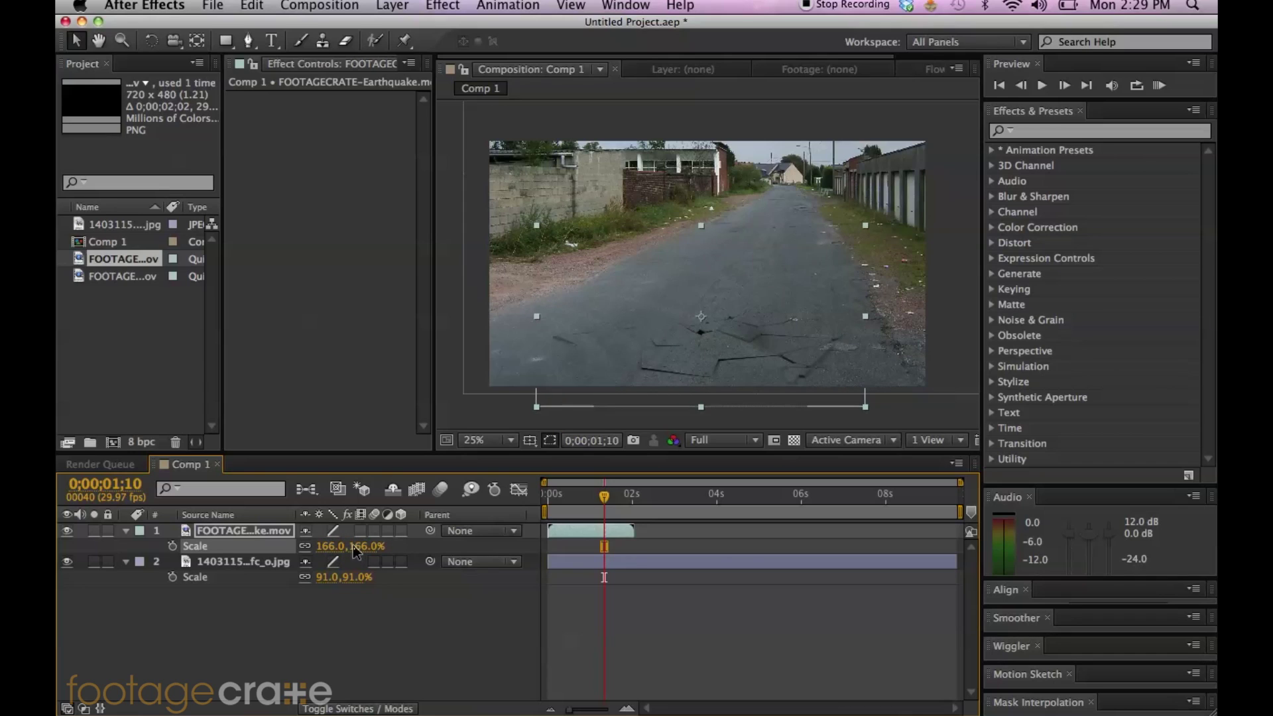
pyautogui.moveTo(706, 346); pyautogui.dragTo(711, 336)
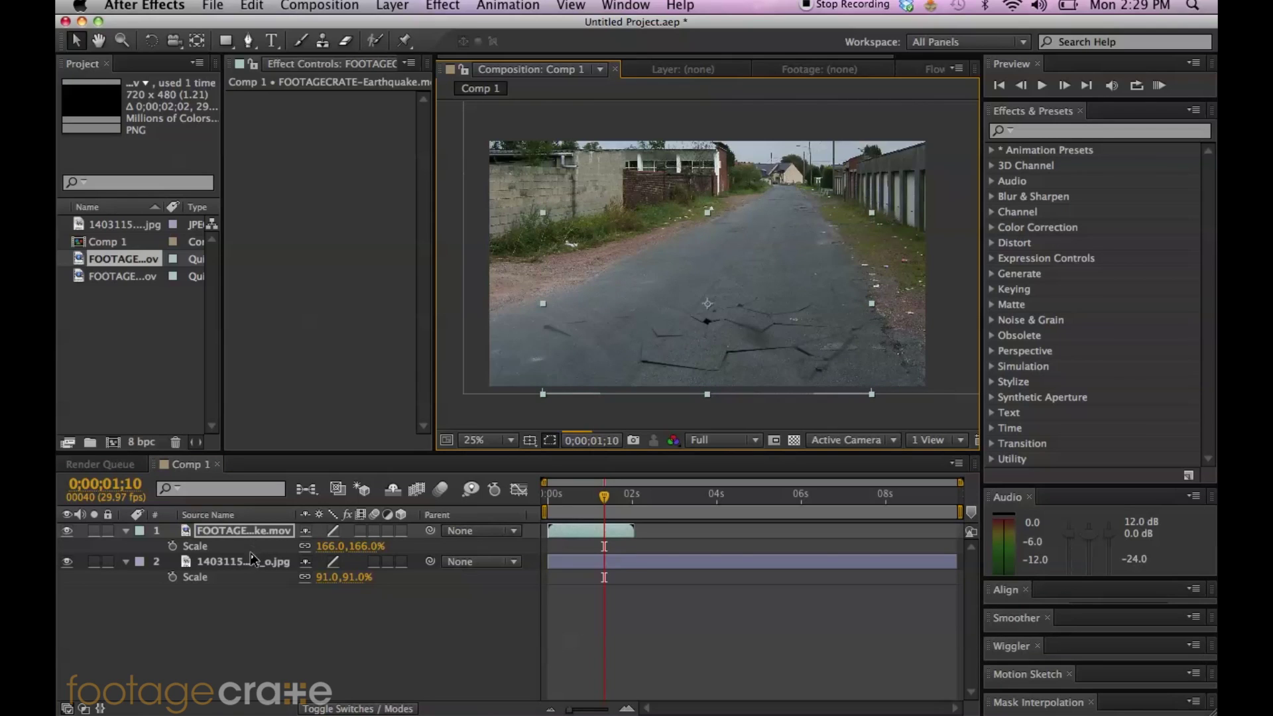
# - Duplicate the crack layer, shrink the copy and move it up and right on the road
pyautogui.click(248, 532)
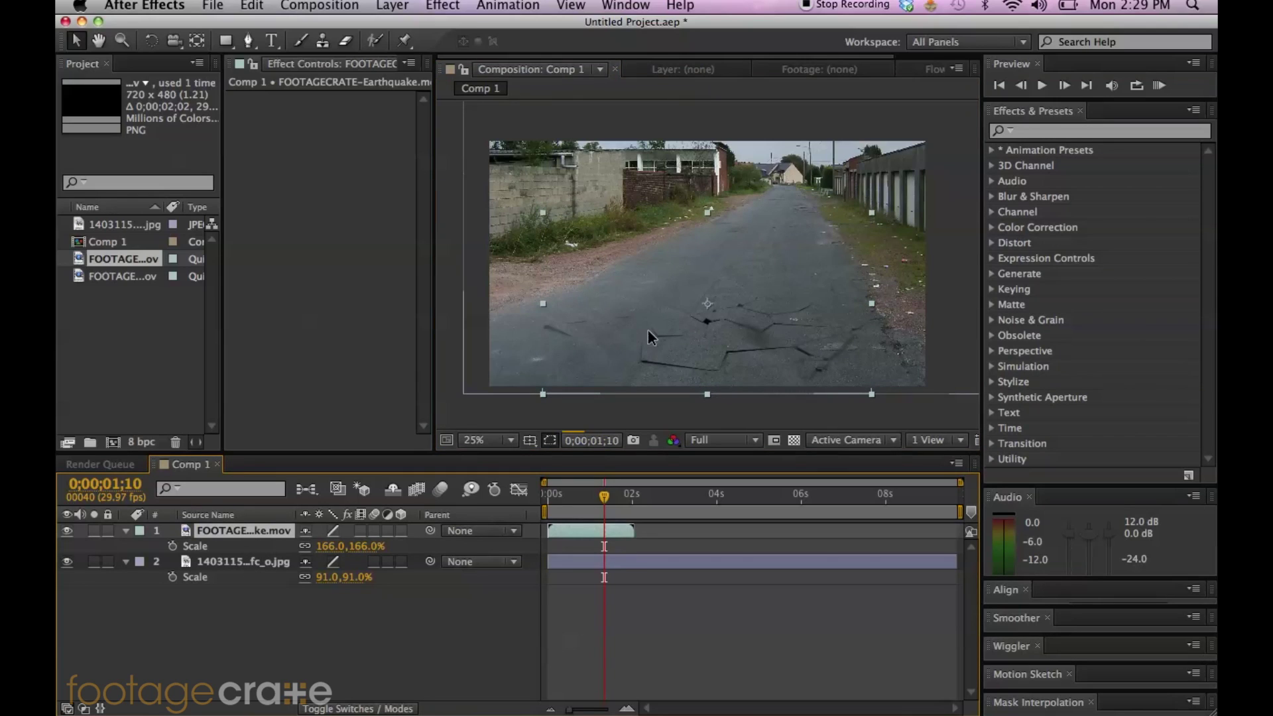
pyautogui.press('super+d')
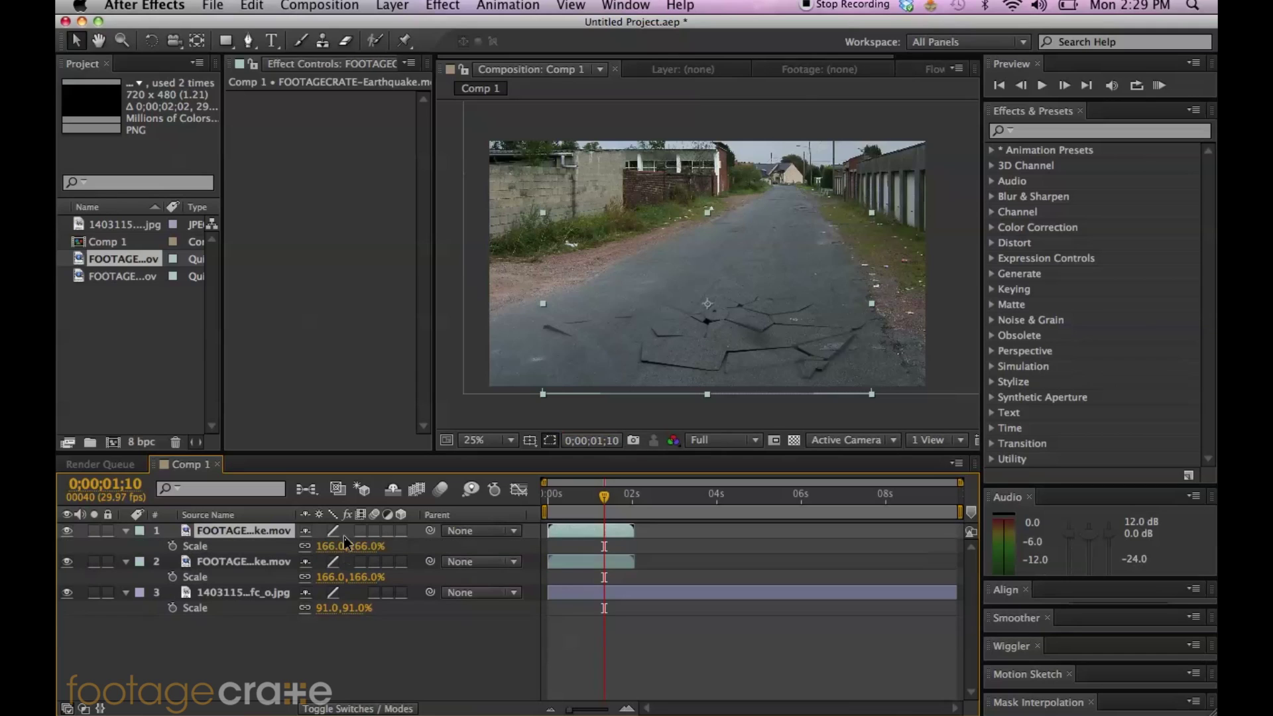
pyautogui.press('s')
pyautogui.moveTo(329, 554); pyautogui.dragTo(332, 600)
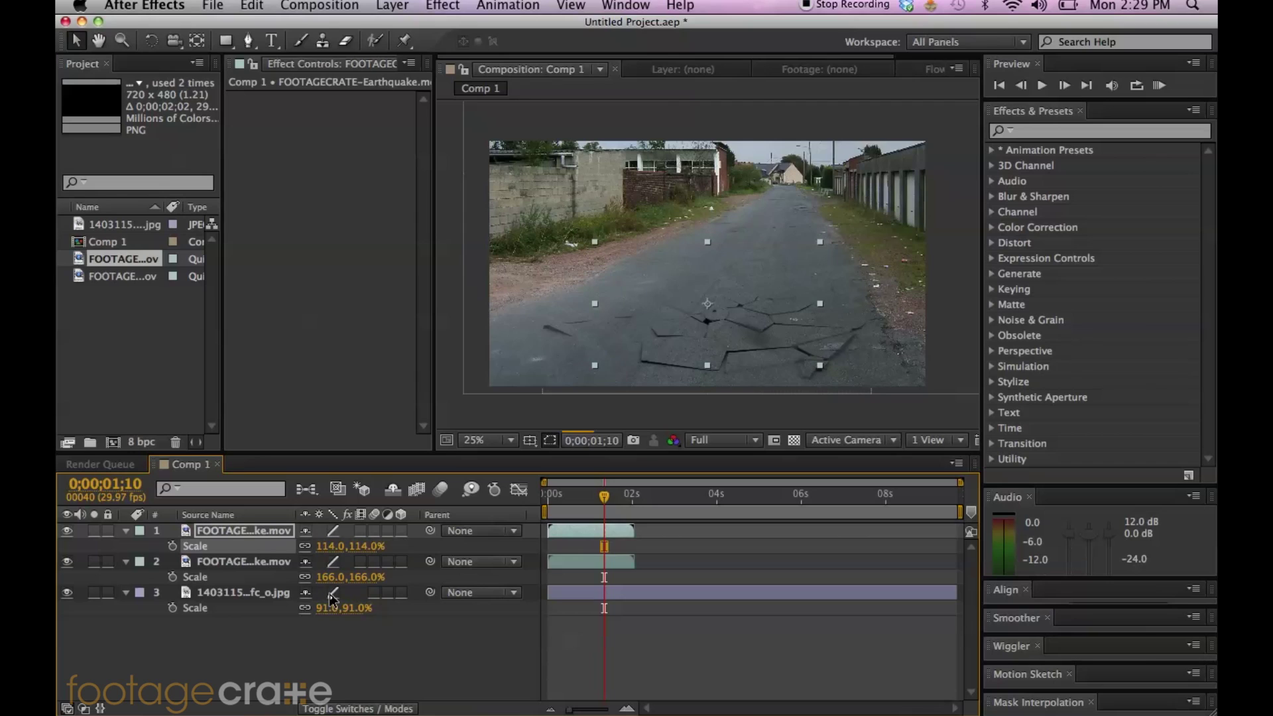
pyautogui.moveTo(734, 317); pyautogui.dragTo(767, 261)
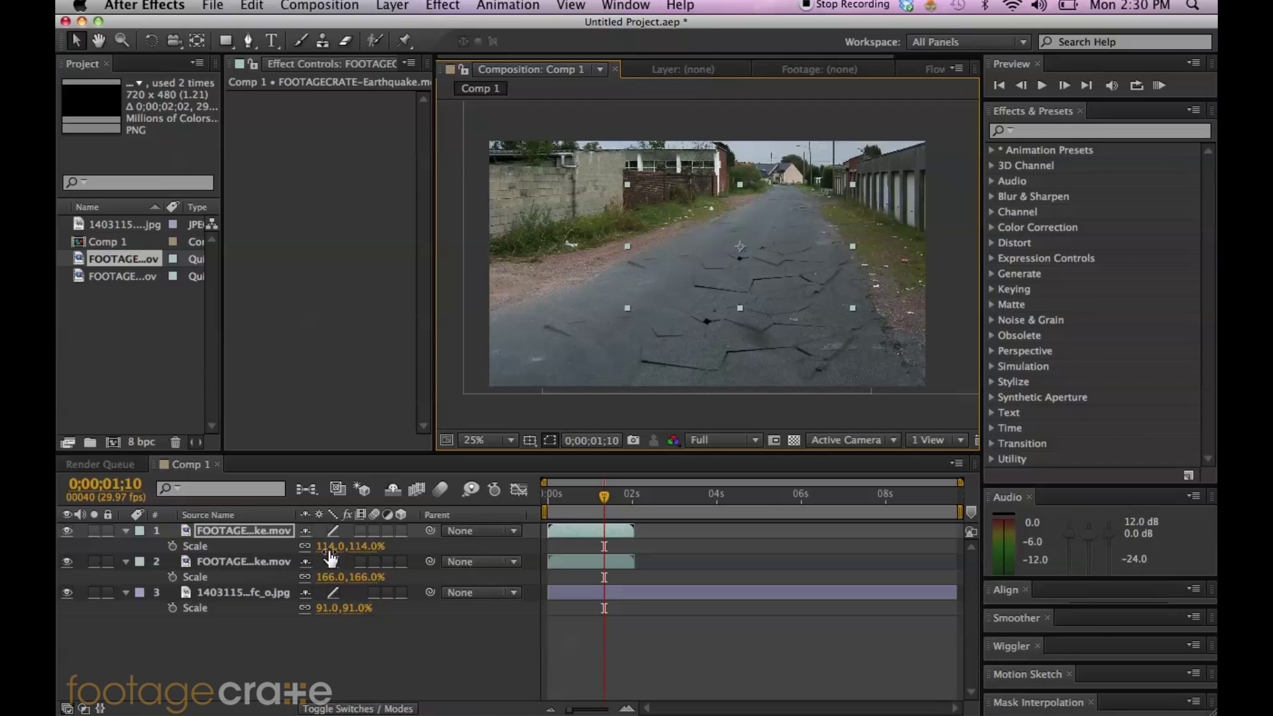
pyautogui.moveTo(335, 546); pyautogui.dragTo(332, 563)
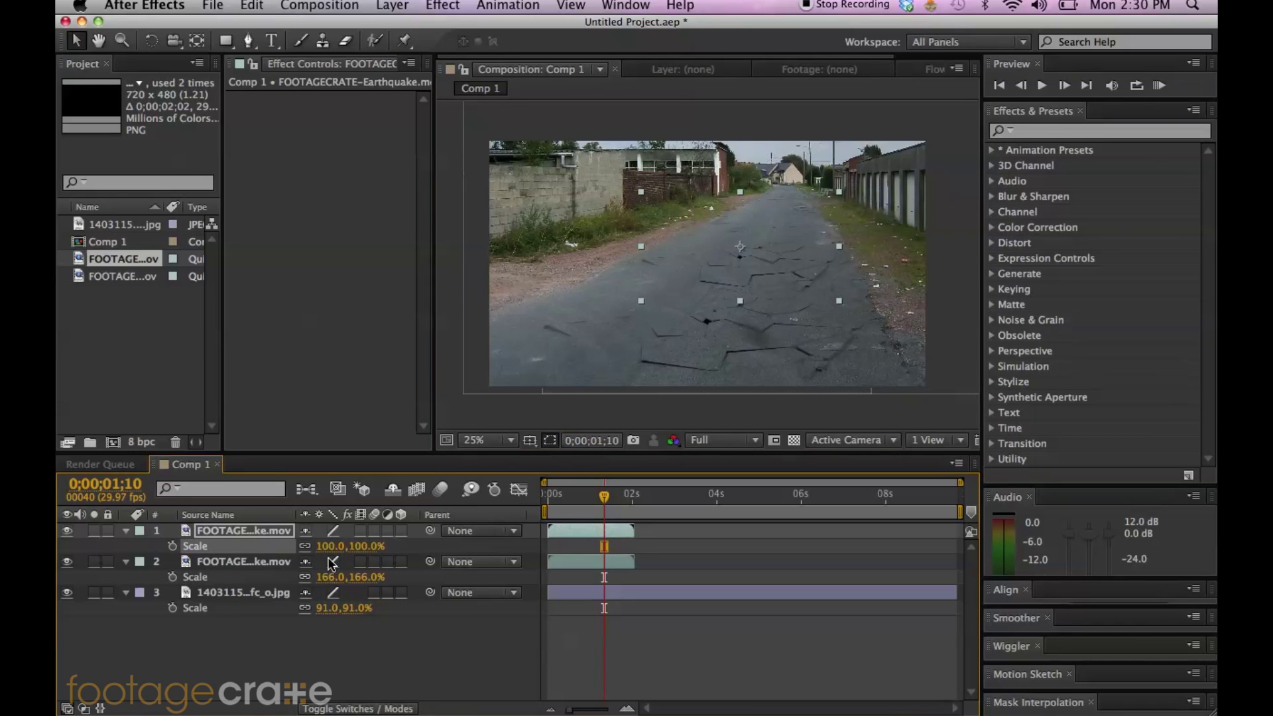
pyautogui.moveTo(789, 268); pyautogui.dragTo(797, 270)
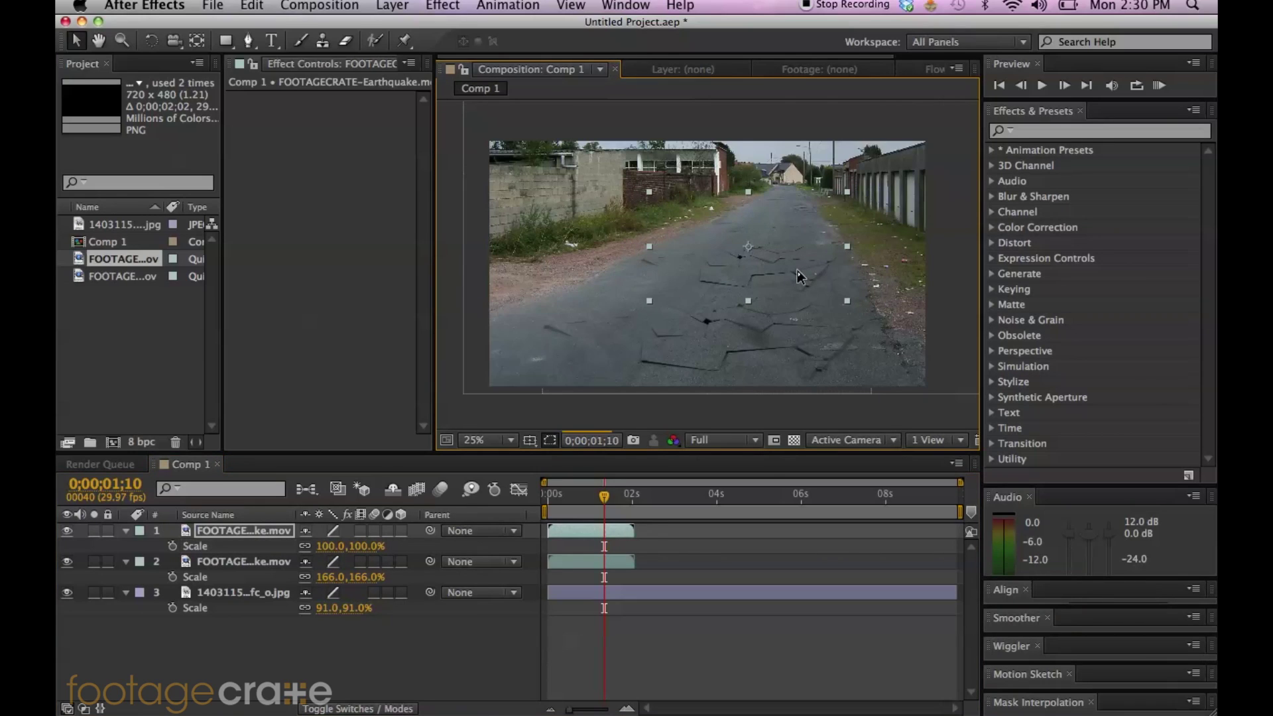
# - Flip the top crack layer horizontally and nudge it slightly up and right
pyautogui.click(392, 5)
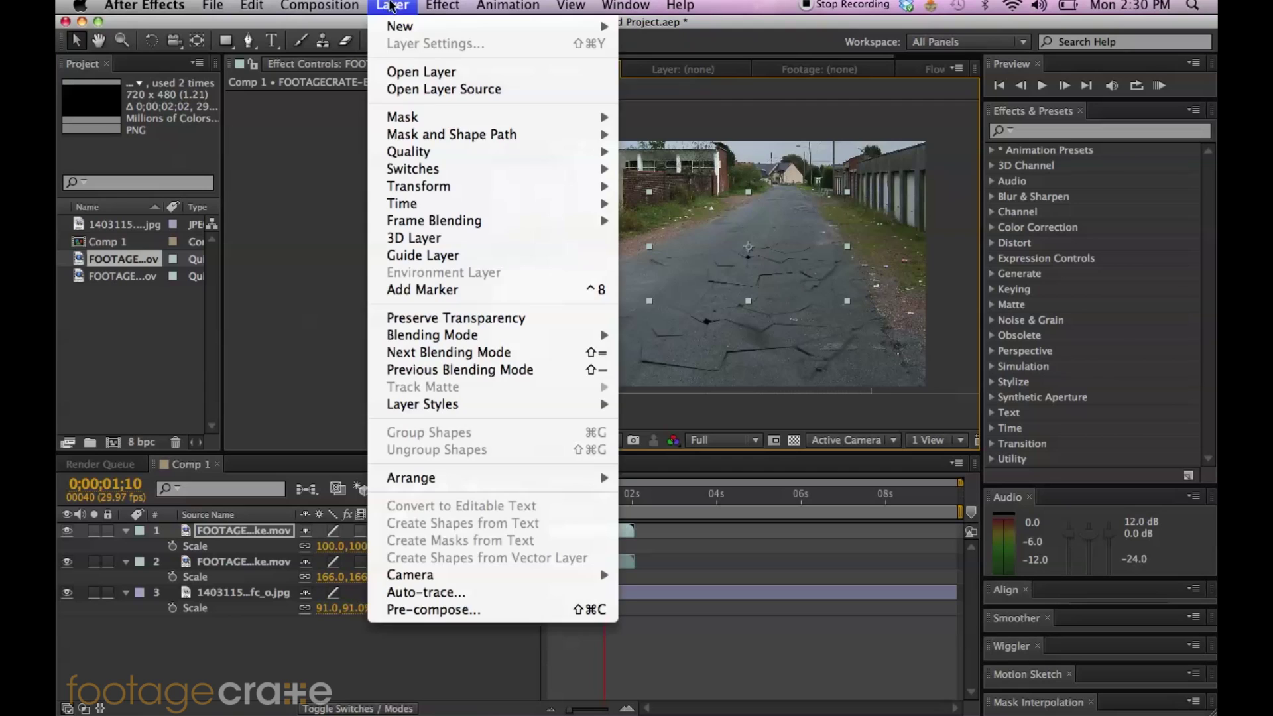
pyautogui.moveTo(438, 191)
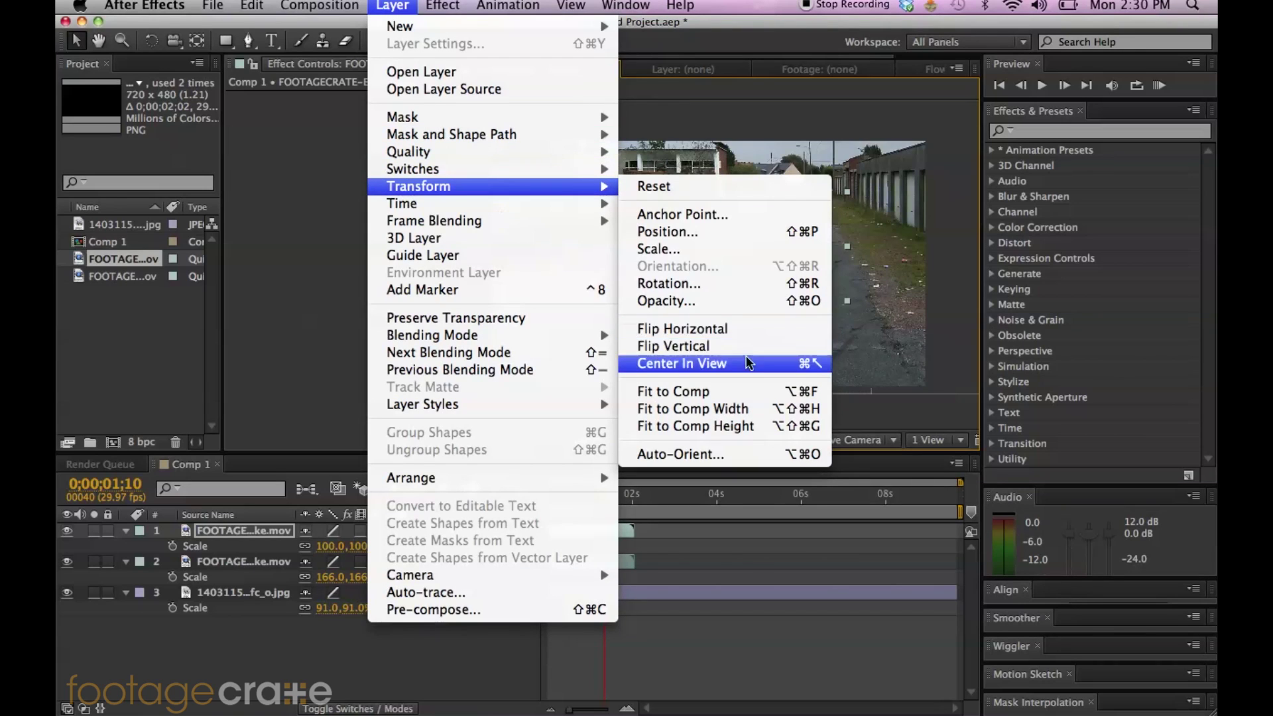
pyautogui.click(740, 334)
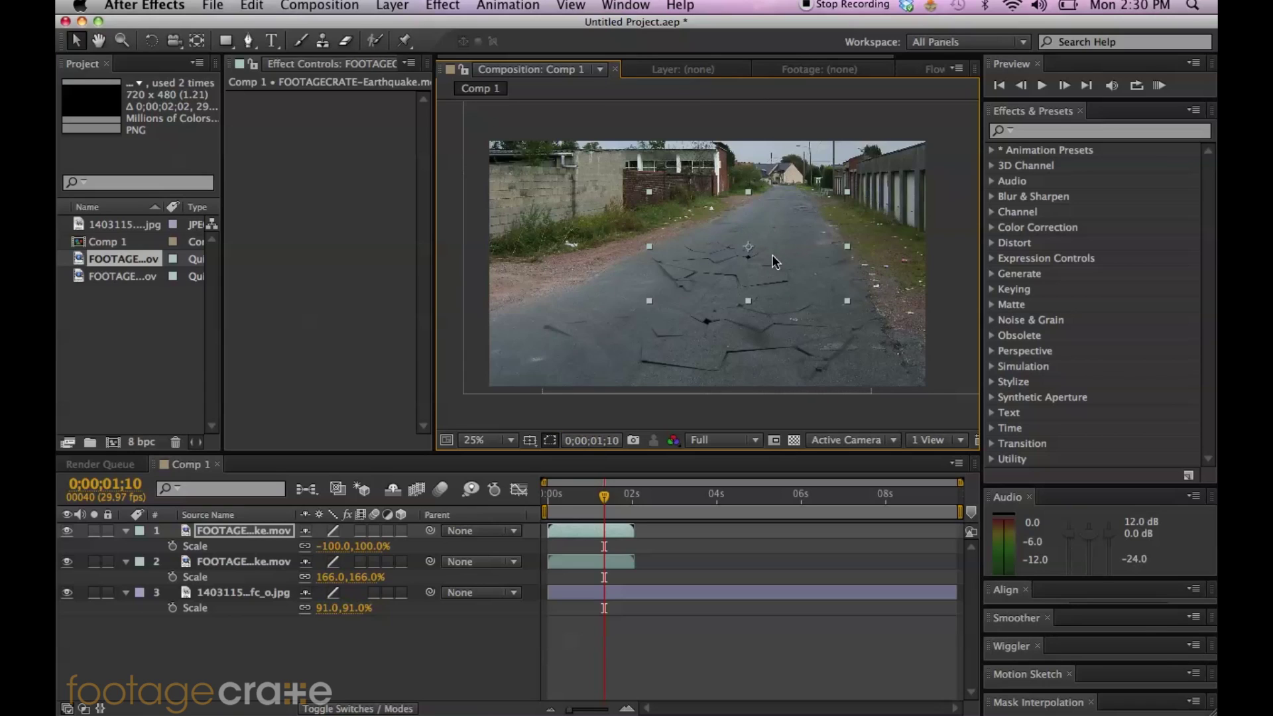
pyautogui.moveTo(772, 254); pyautogui.dragTo(774, 249)
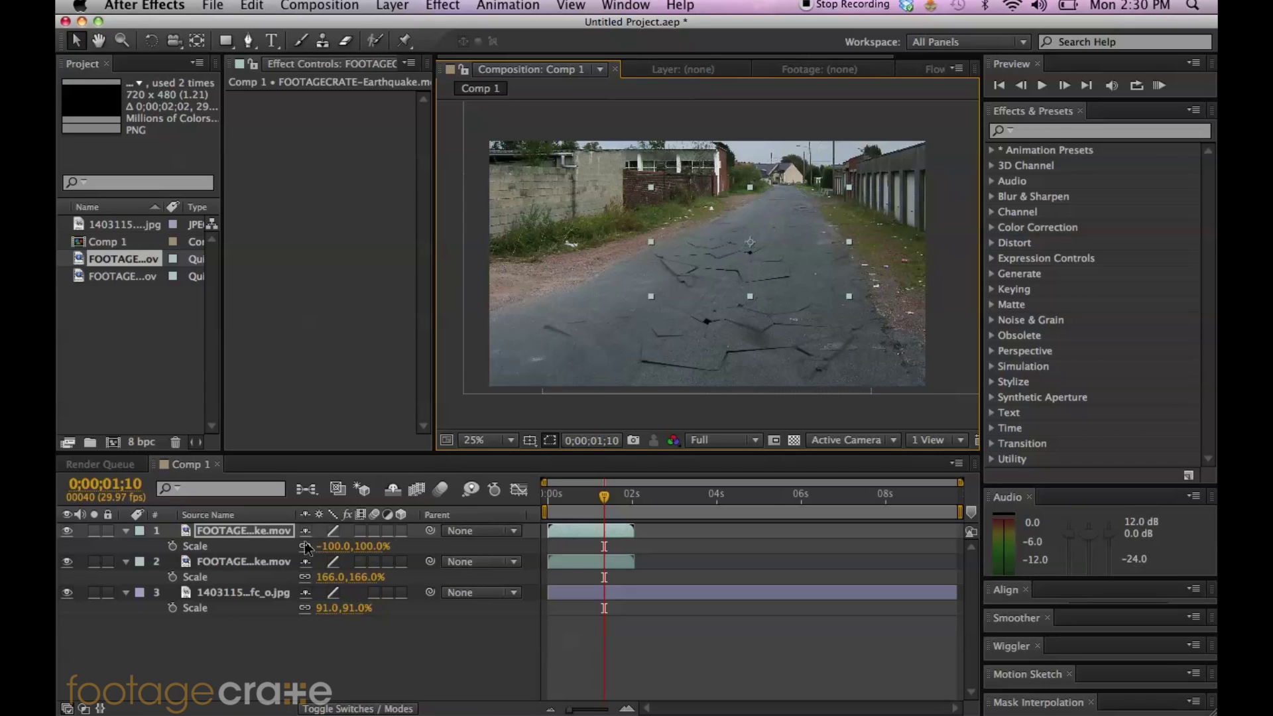
# - Slide the second crack layer a few frames later and scrub the opening frames to check the stagger
pyautogui.click(276, 572)
pyautogui.click(264, 537)
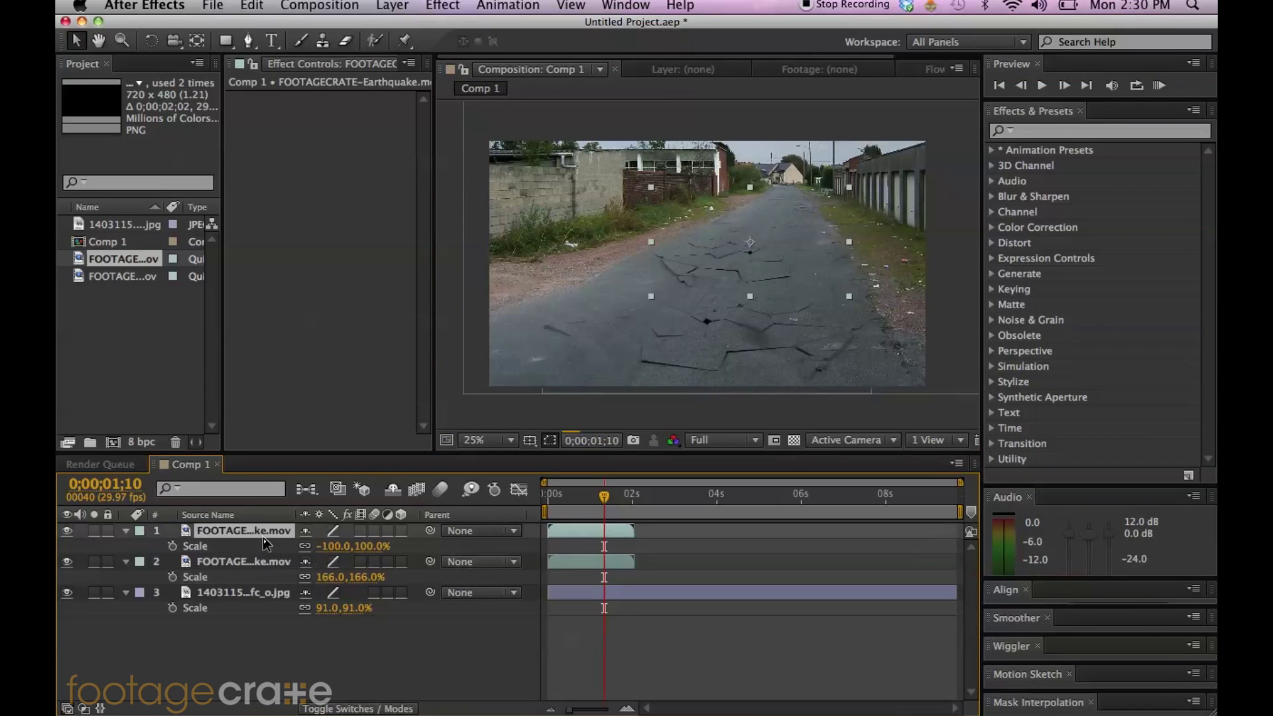
pyautogui.click(268, 563)
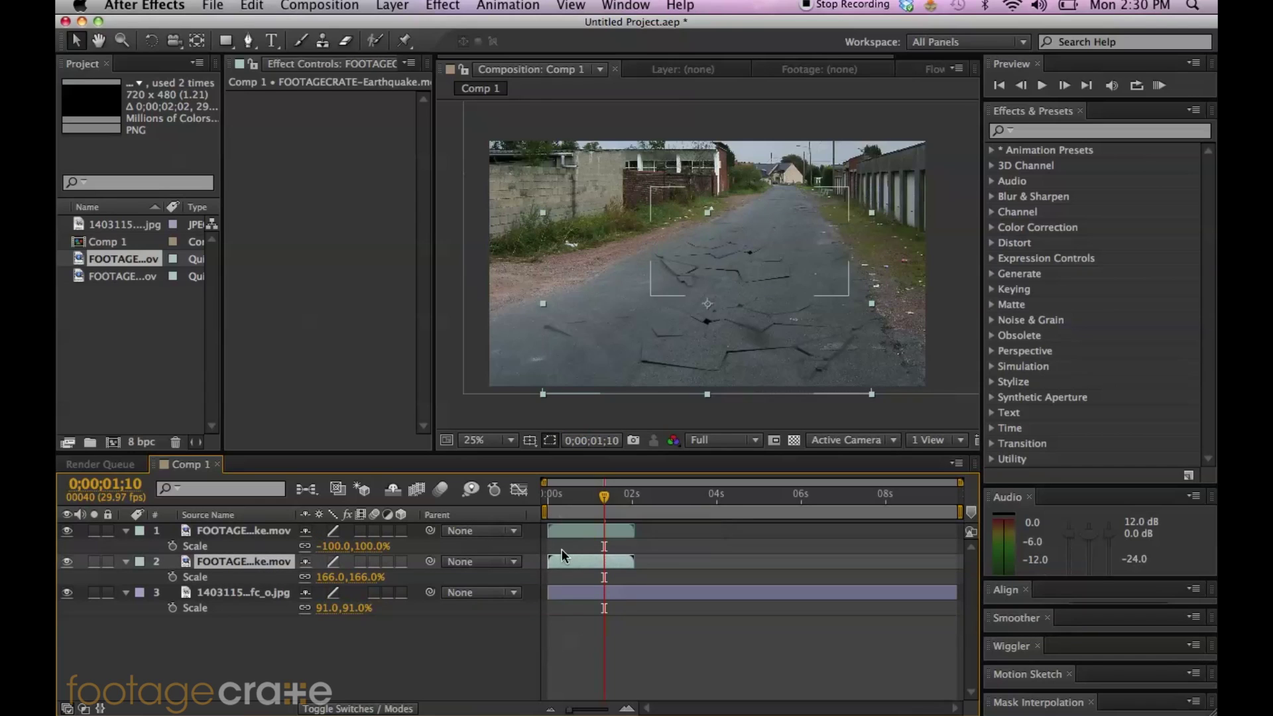
pyautogui.moveTo(561, 559); pyautogui.dragTo(572, 561)
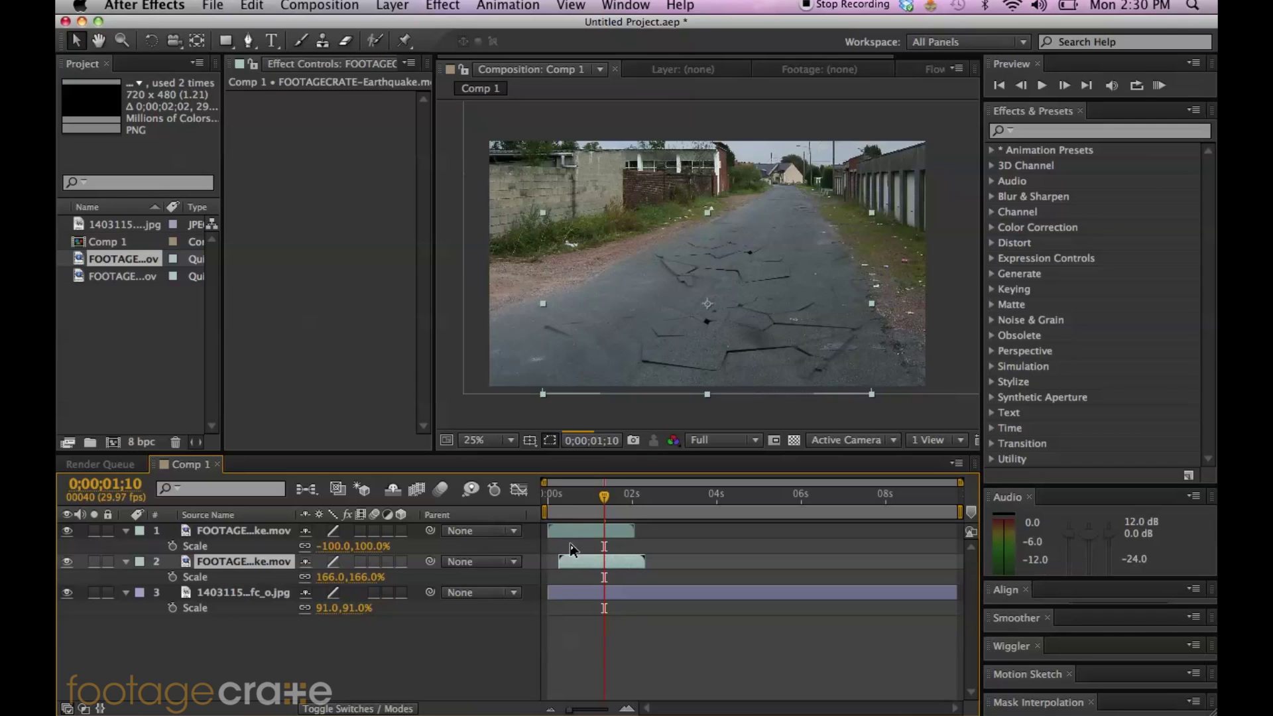
pyautogui.click(548, 499)
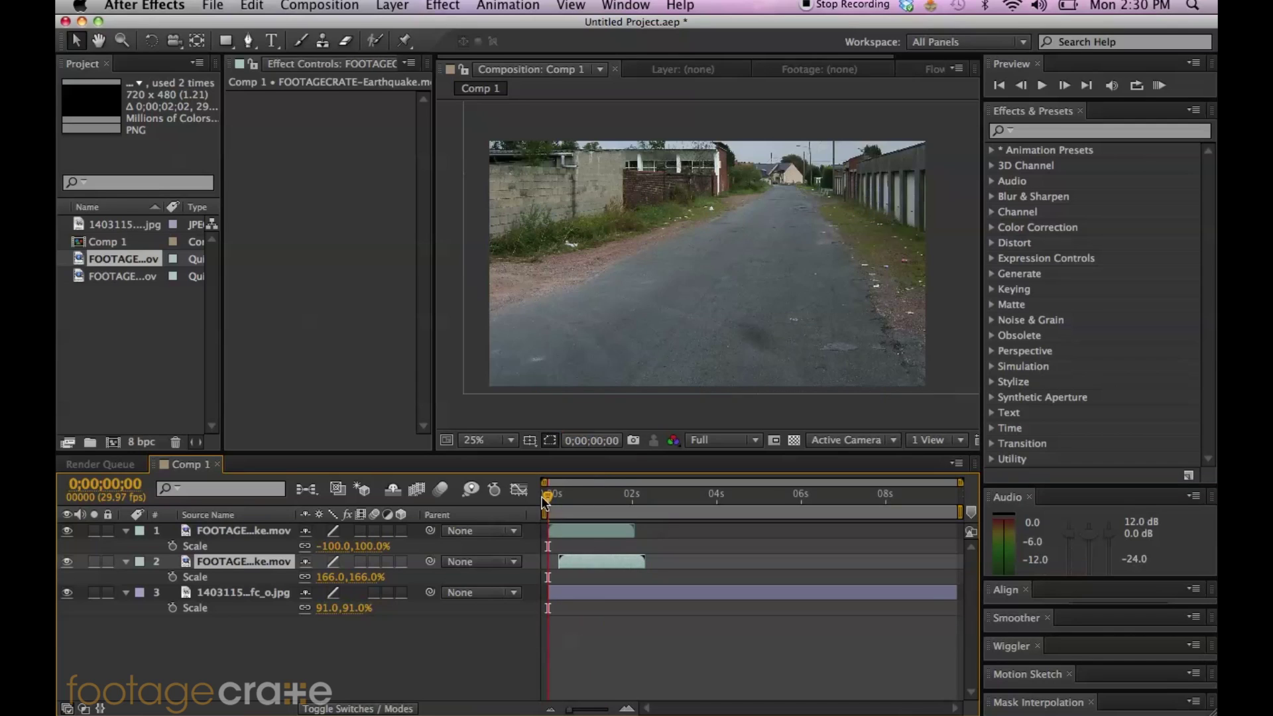
pyautogui.moveTo(548, 498); pyautogui.dragTo(622, 501)
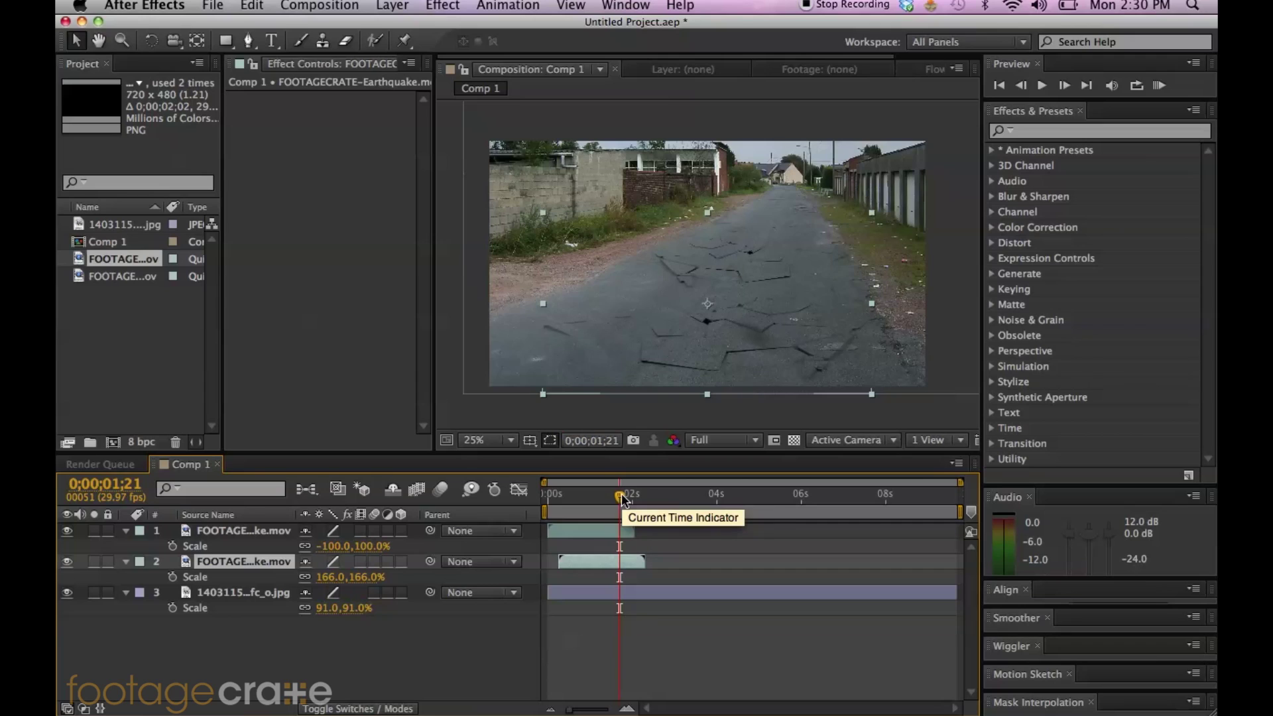
# - Parent both crack layers to the road photo and set a Position keyframe on the photo at 1;20
pyautogui.keyDown('shift'); pyautogui.click(264, 531); pyautogui.keyUp('shift')
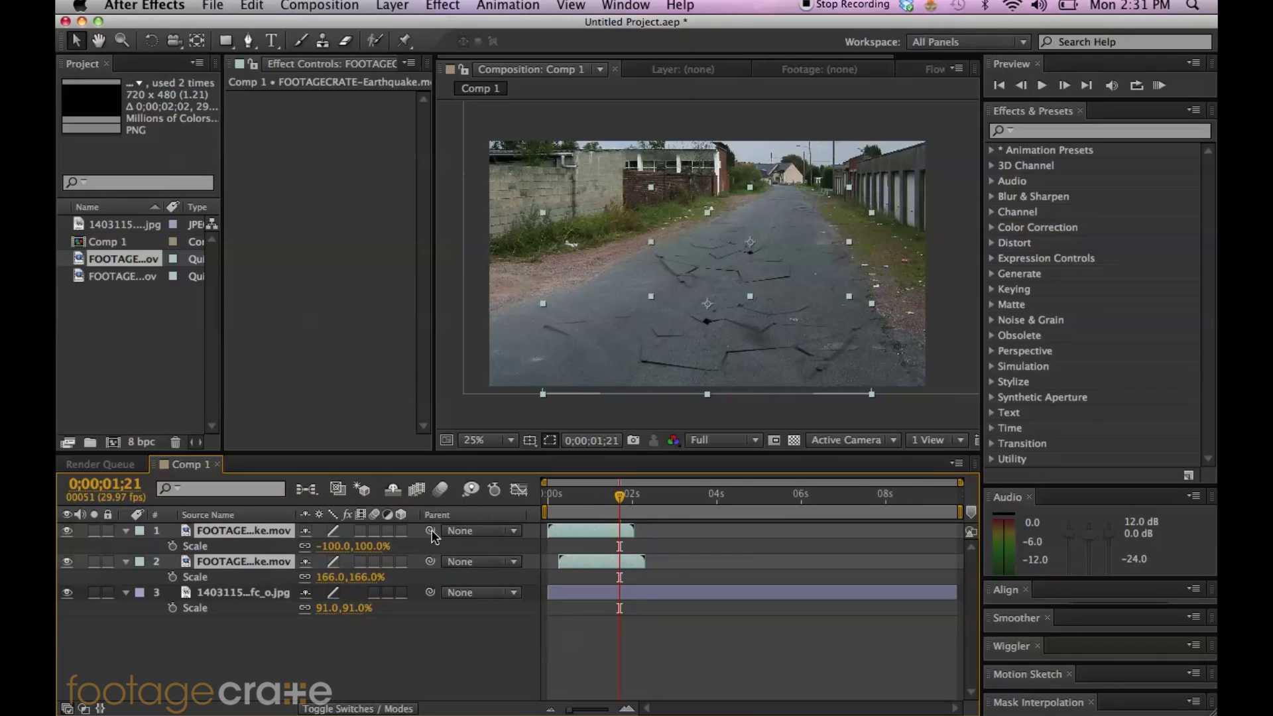
pyautogui.moveTo(431, 530); pyautogui.dragTo(269, 600)
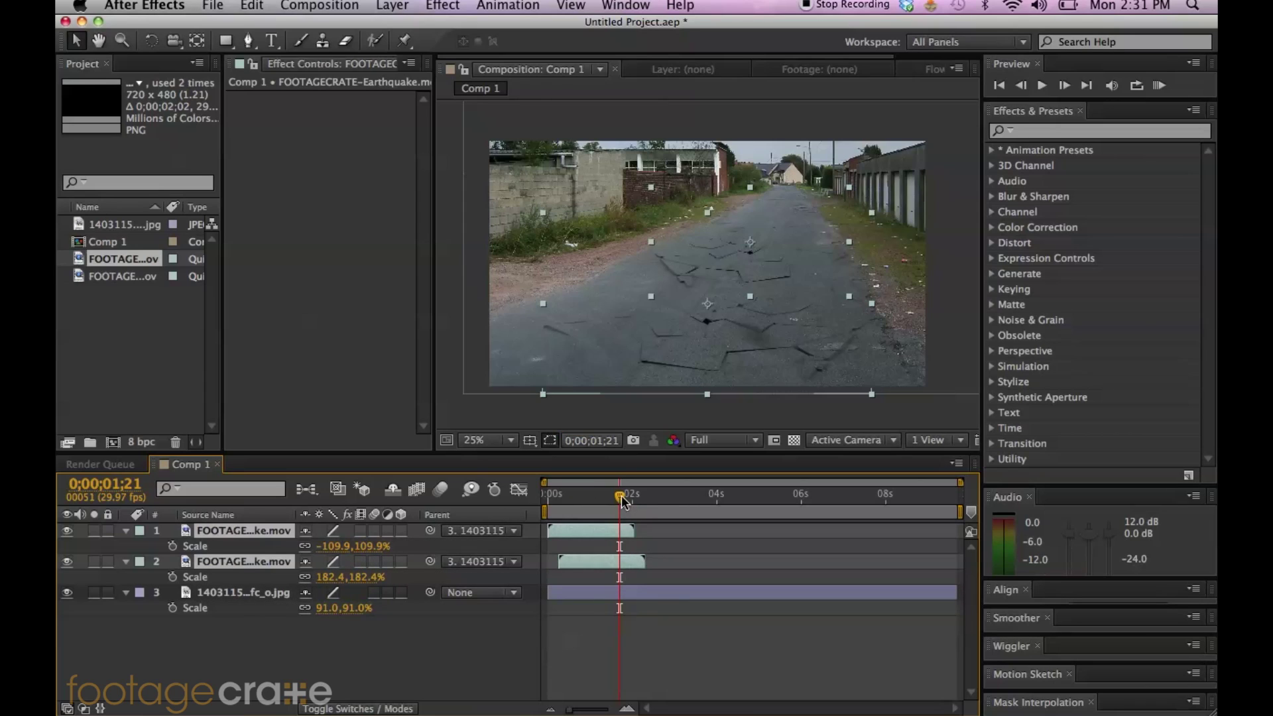
pyautogui.moveTo(622, 499); pyautogui.dragTo(618, 499)
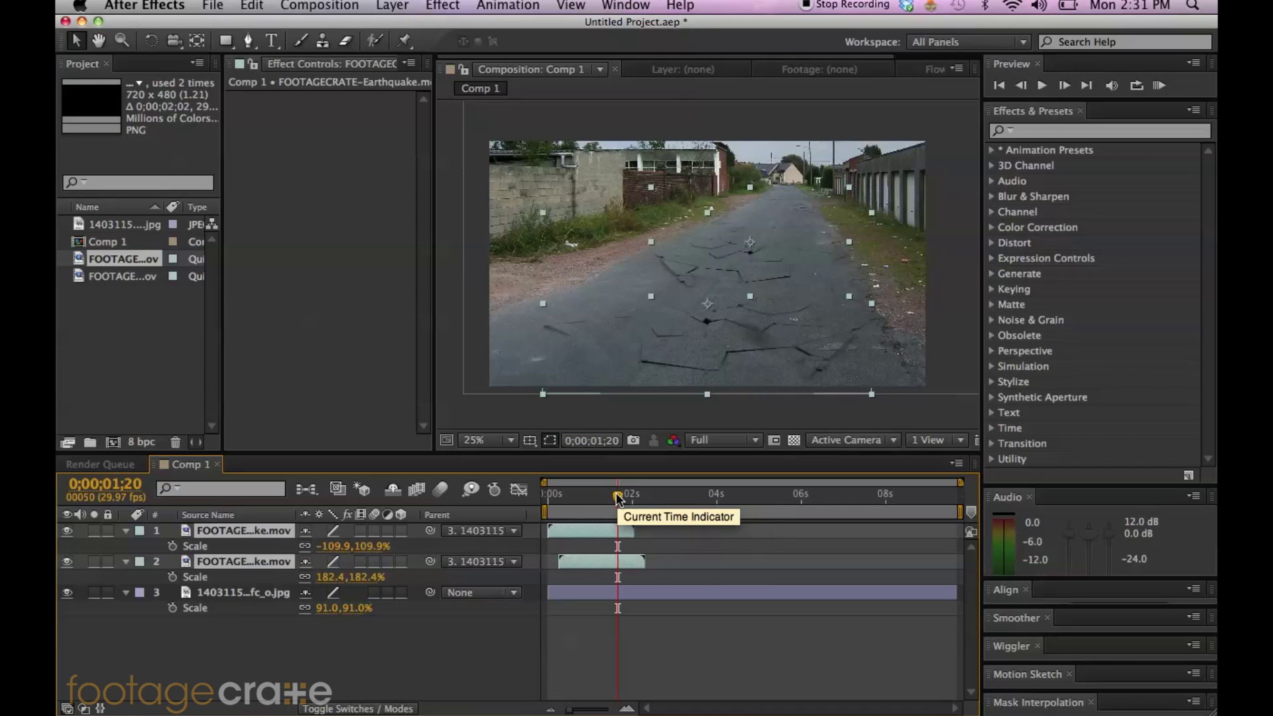
pyautogui.click(262, 590)
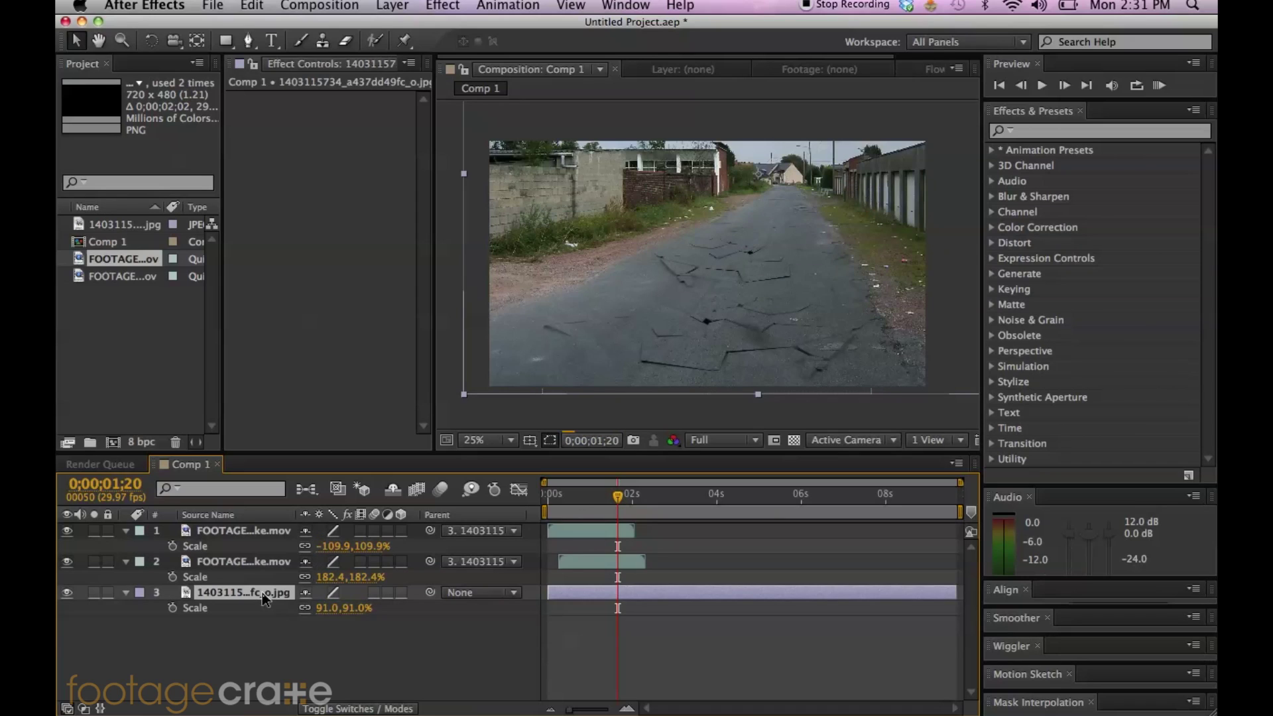
pyautogui.press('p')
pyautogui.click(172, 608)
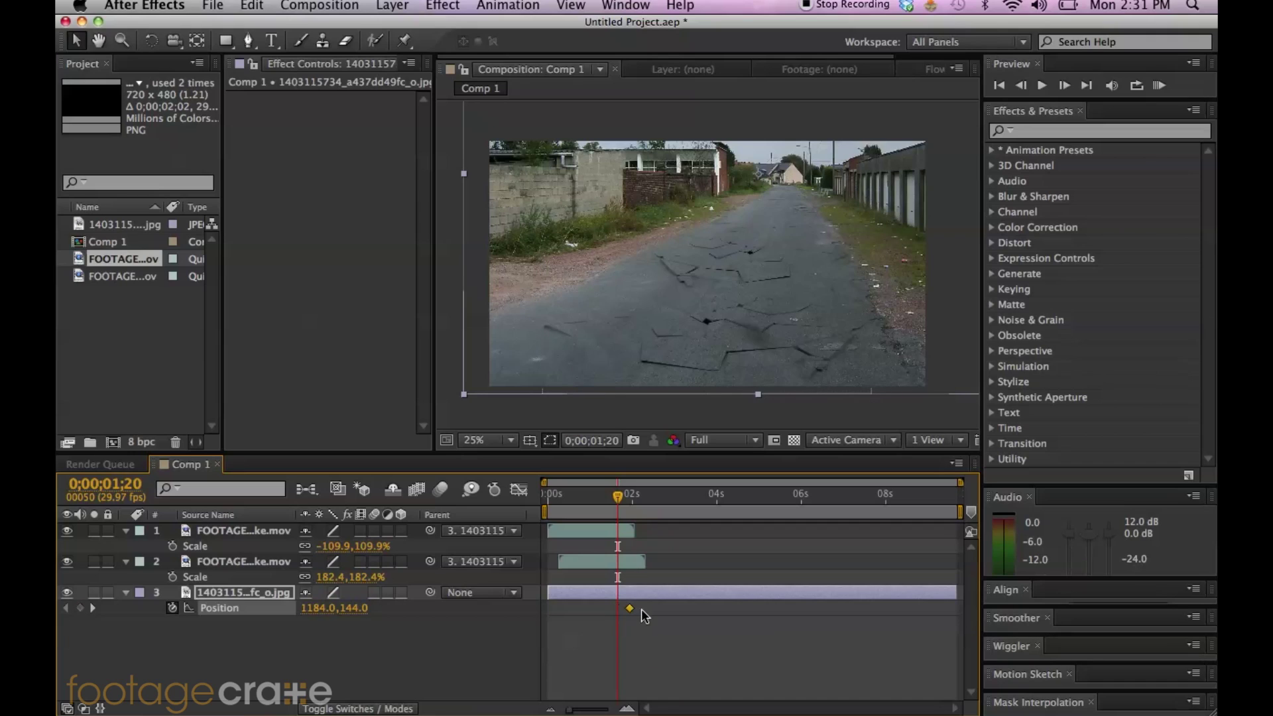
pyautogui.moveTo(629, 609)
pyautogui.mouseDown()
pyautogui.moveTo(572, 611)
pyautogui.moveTo(643, 611)
pyautogui.moveTo(624, 613)
pyautogui.mouseUp()
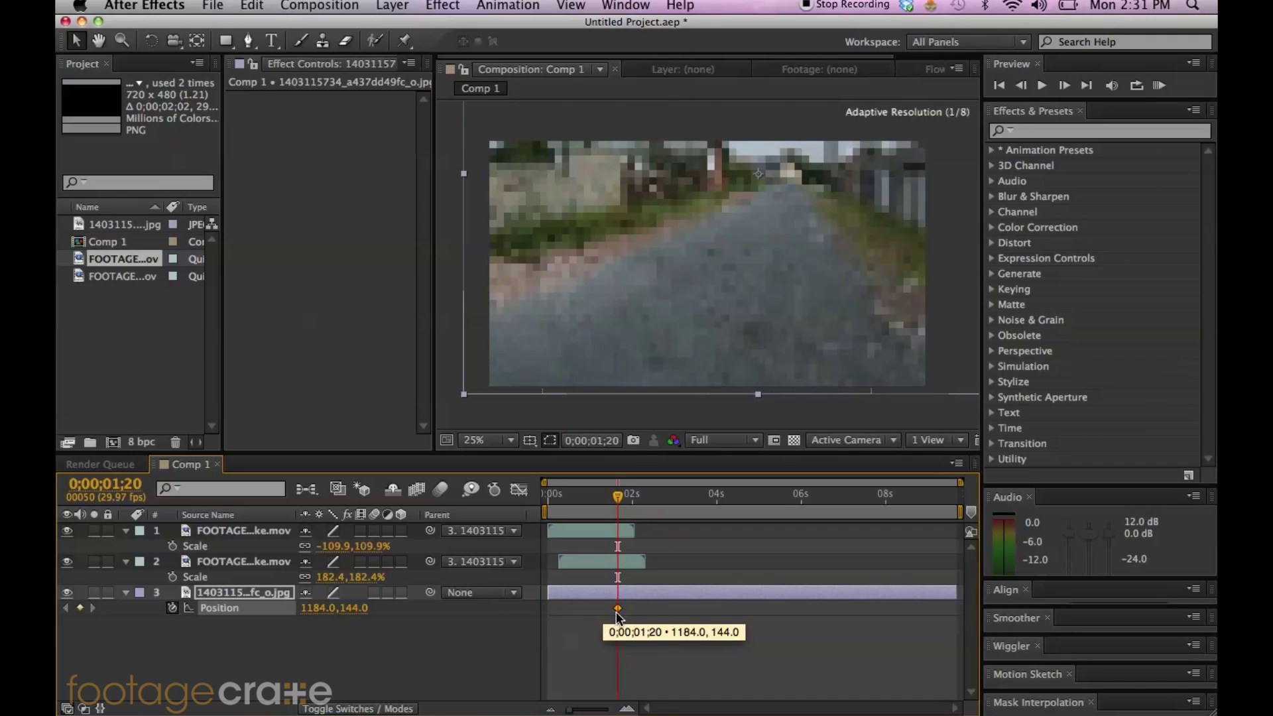
pyautogui.moveTo(616, 615); pyautogui.dragTo(618, 613)
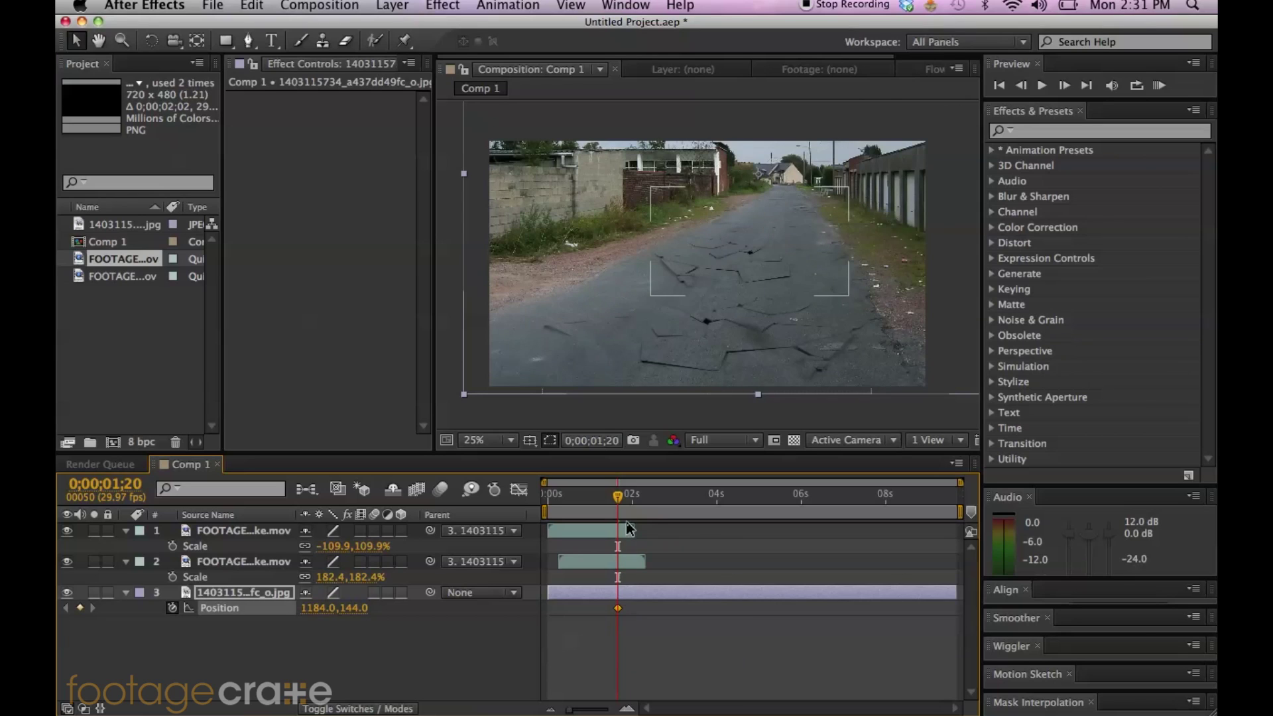
# - Lower the road photo at the first frame so it rises to 1184,144 by 1;20, then review the rise
pyautogui.moveTo(617, 495); pyautogui.dragTo(524, 501)
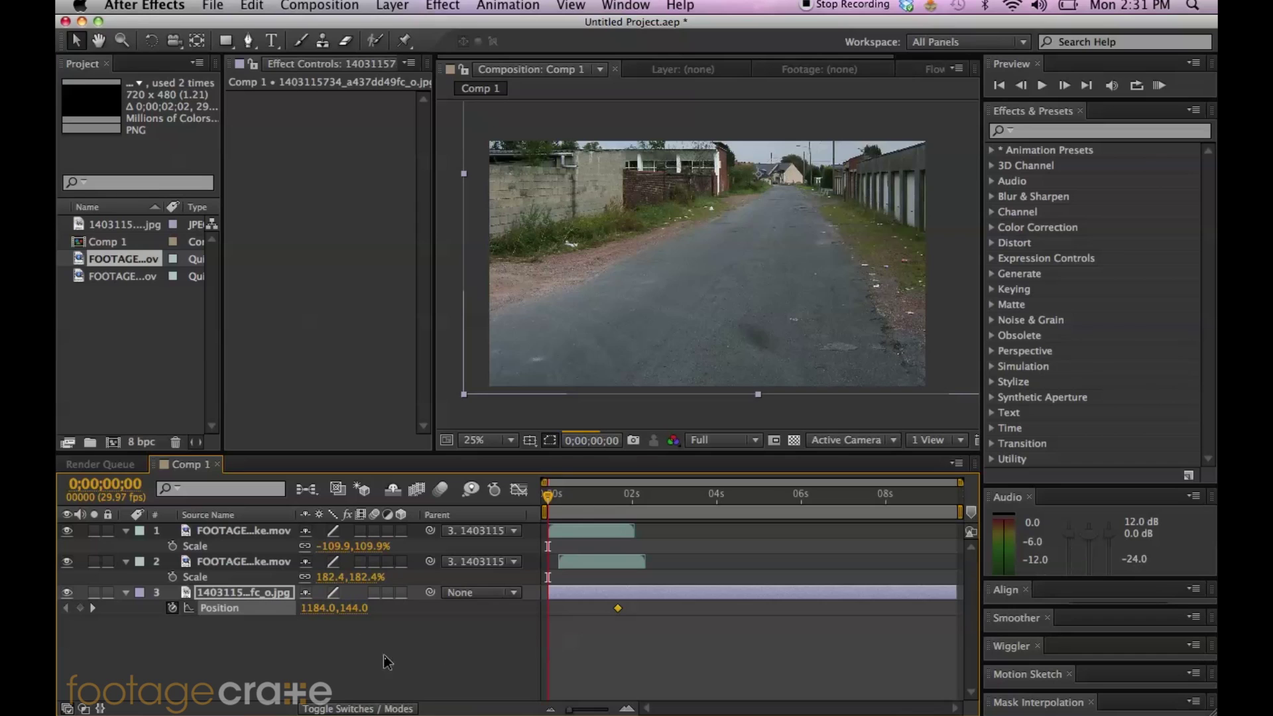
pyautogui.moveTo(352, 608); pyautogui.dragTo(758, 608)
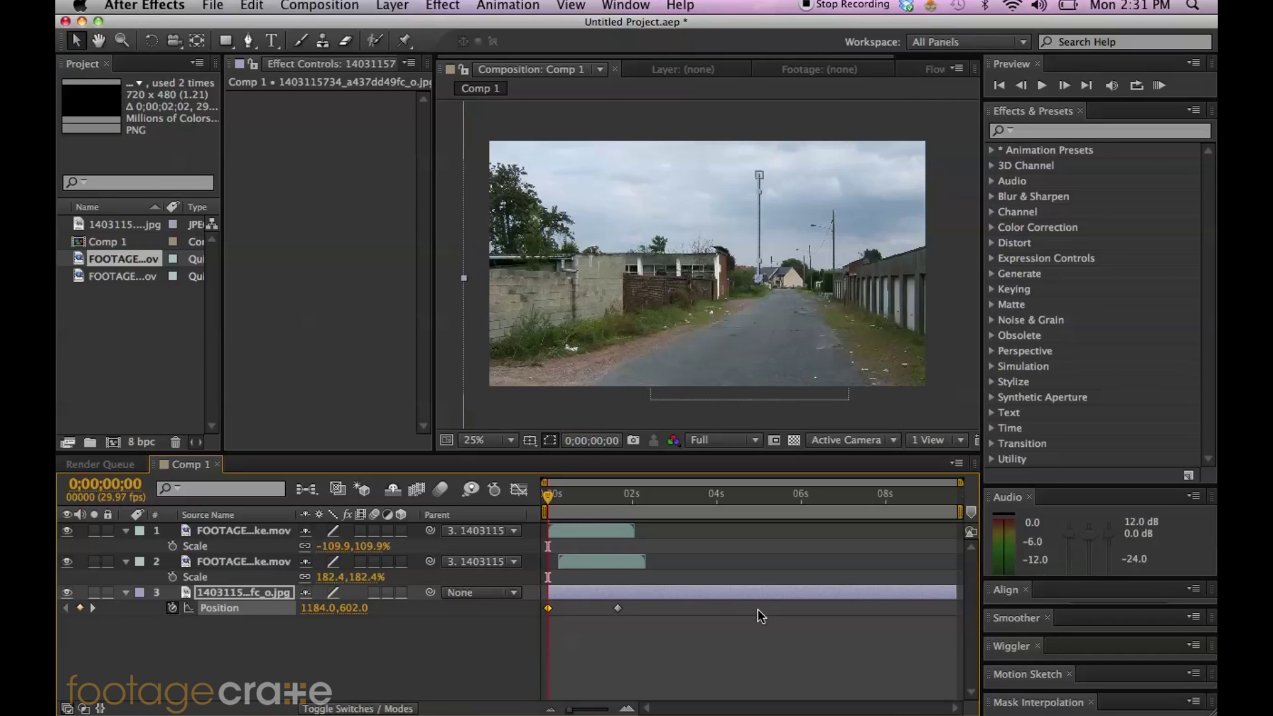
pyautogui.moveTo(548, 495); pyautogui.dragTo(616, 501)
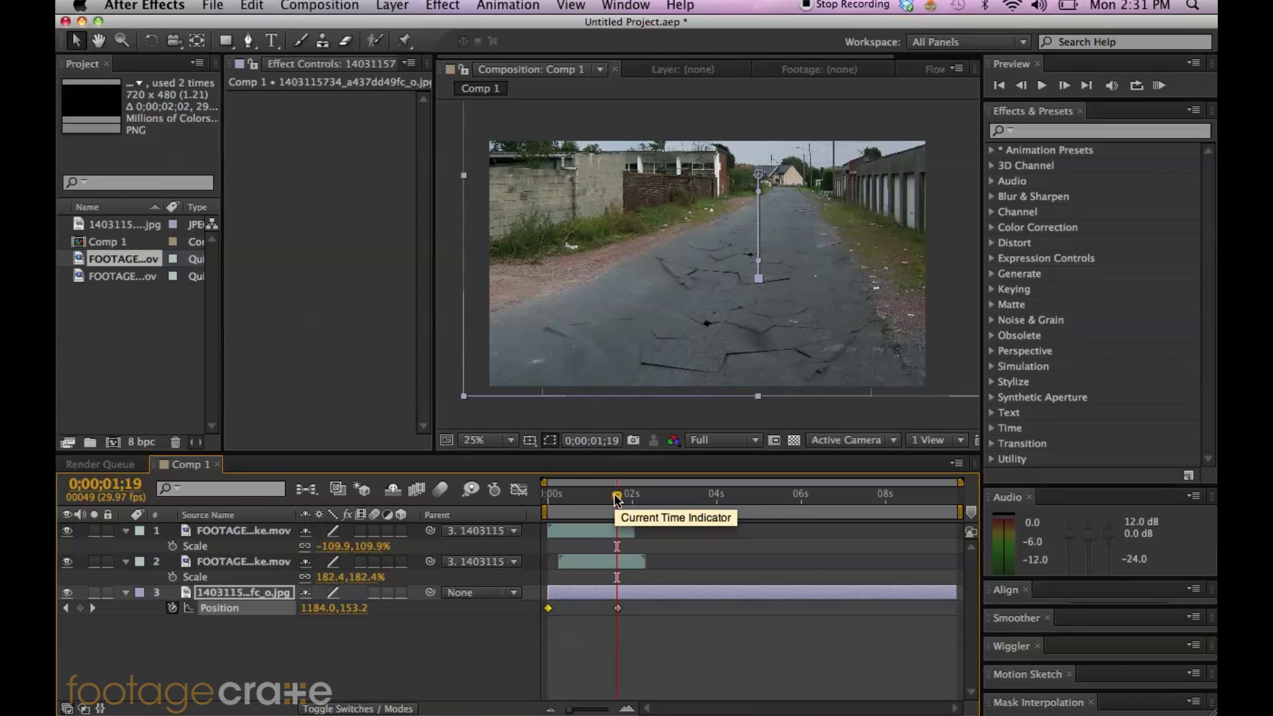
pyautogui.click(579, 498)
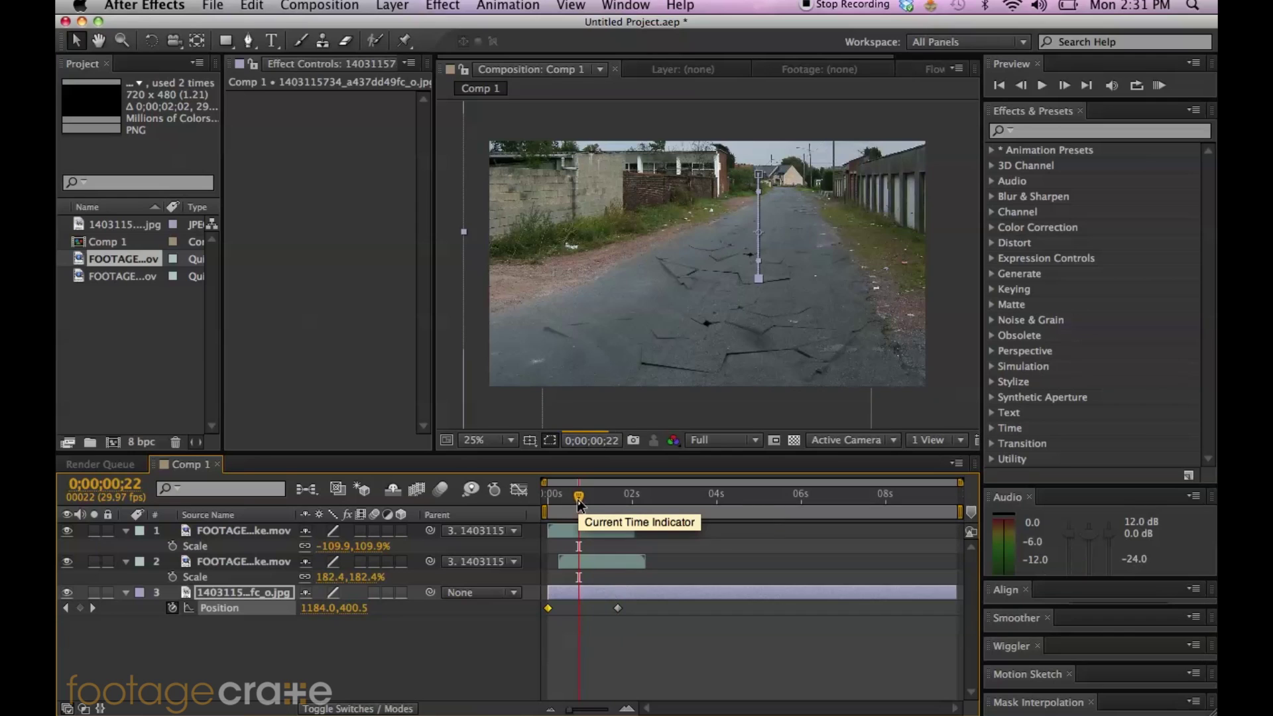
pyautogui.click(560, 496)
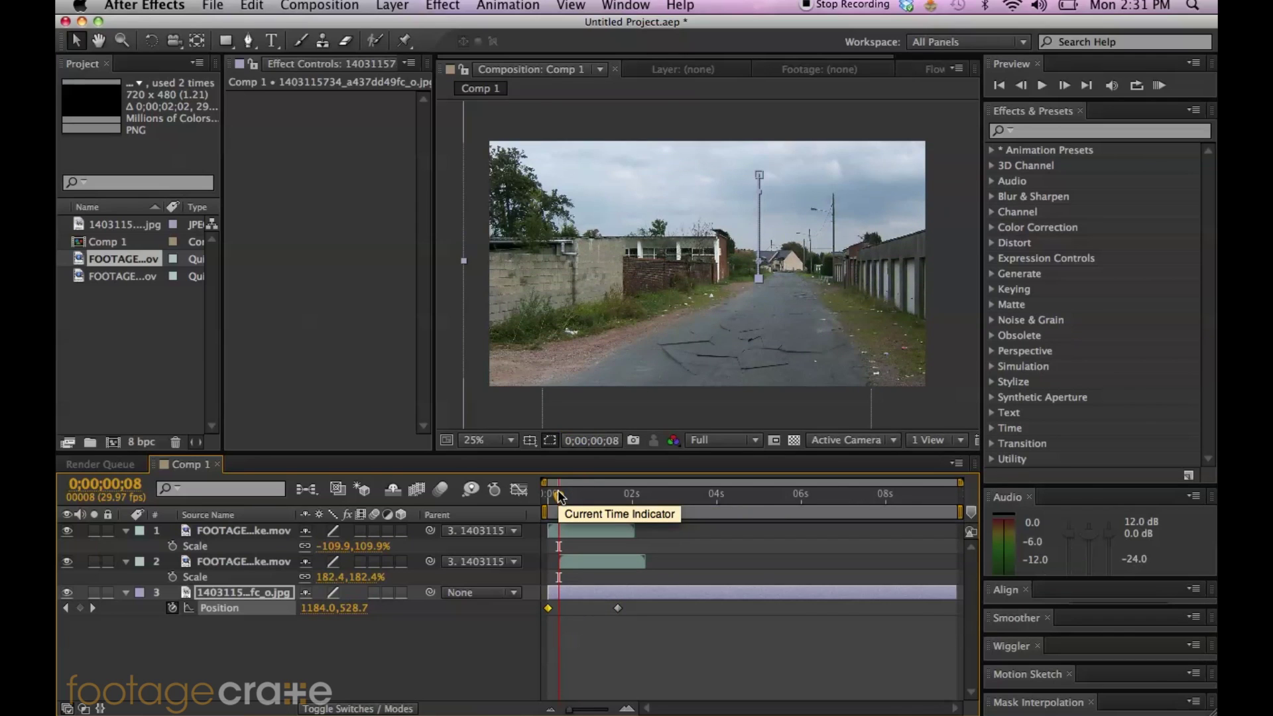
pyautogui.click(578, 496)
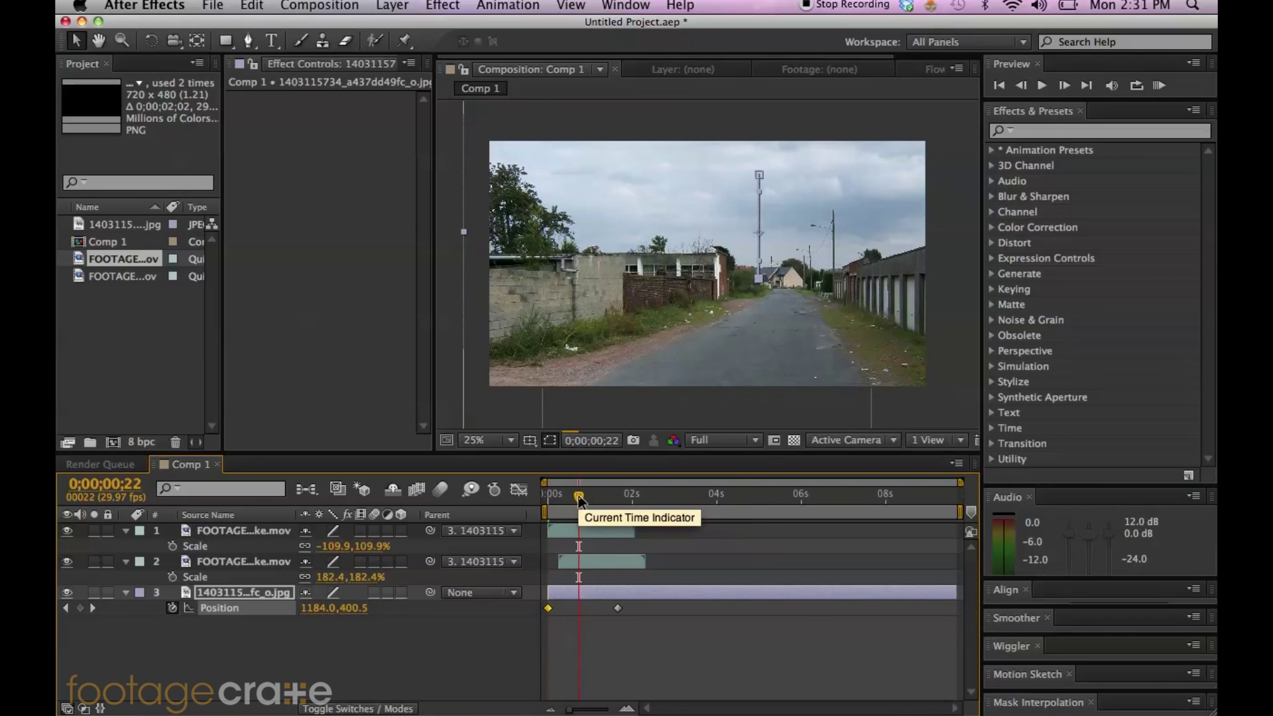
pyautogui.click(603, 498)
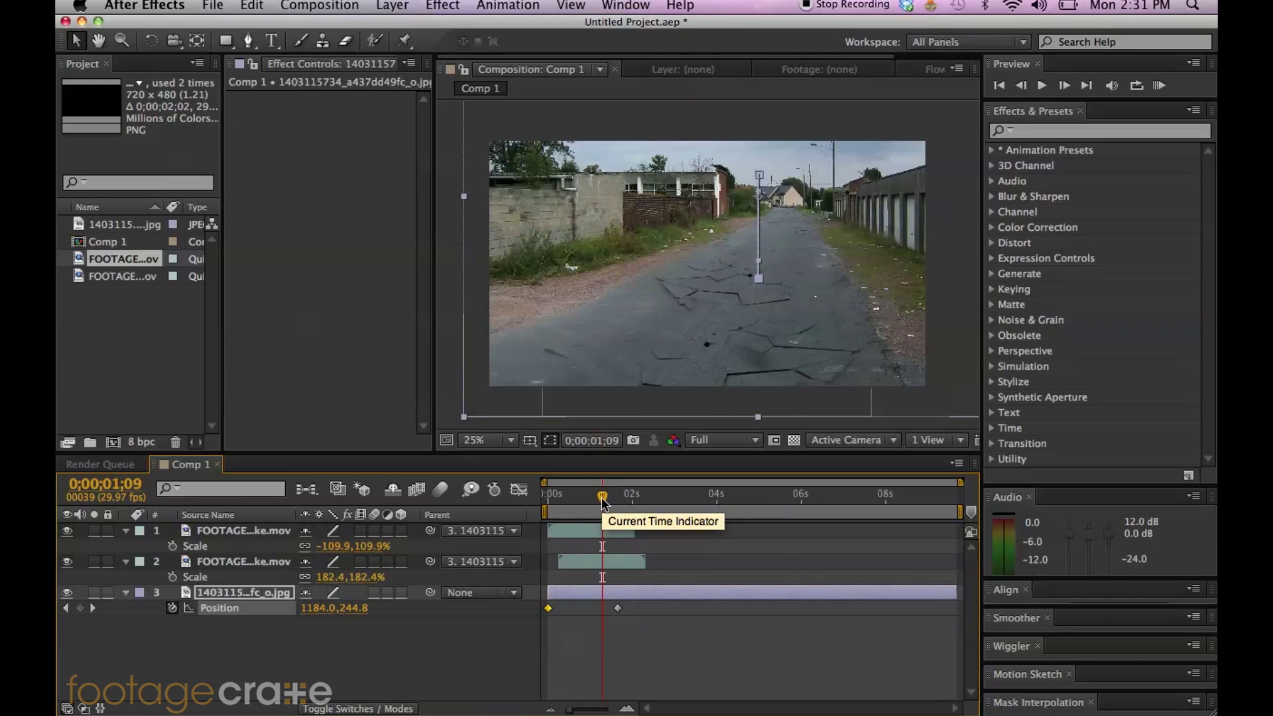
pyautogui.click(614, 498)
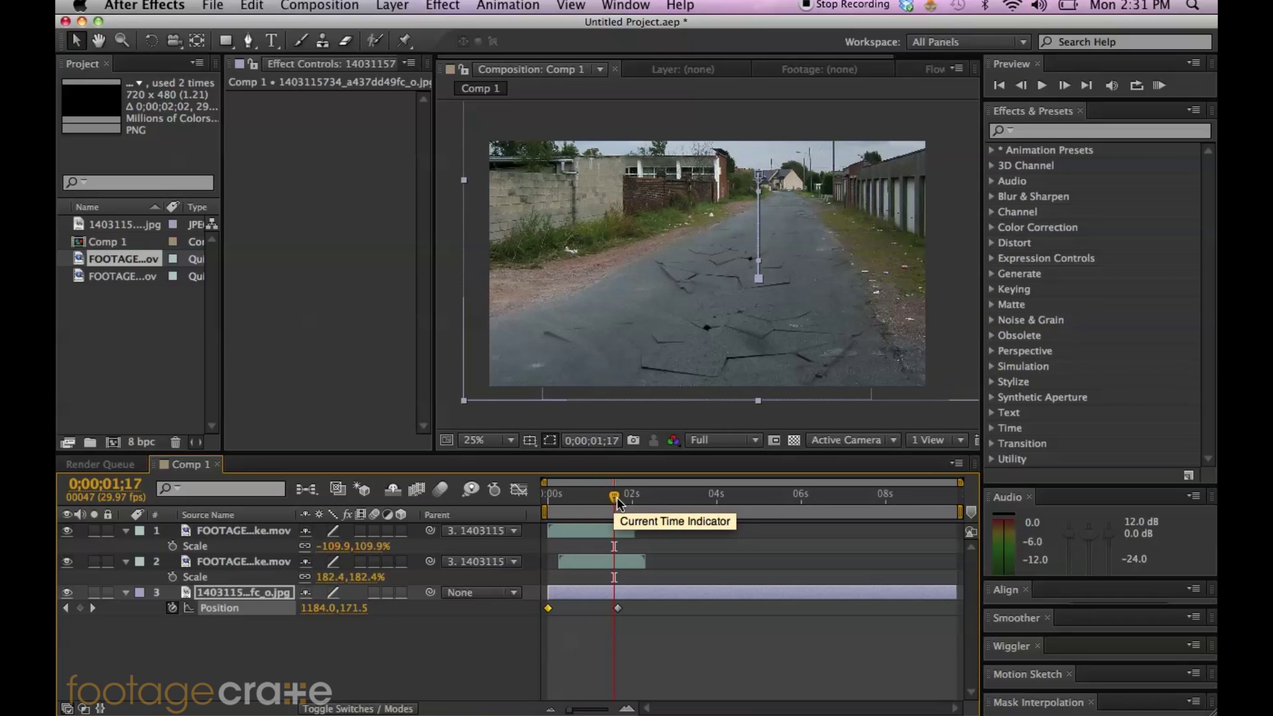
pyautogui.moveTo(615, 497); pyautogui.dragTo(624, 498)
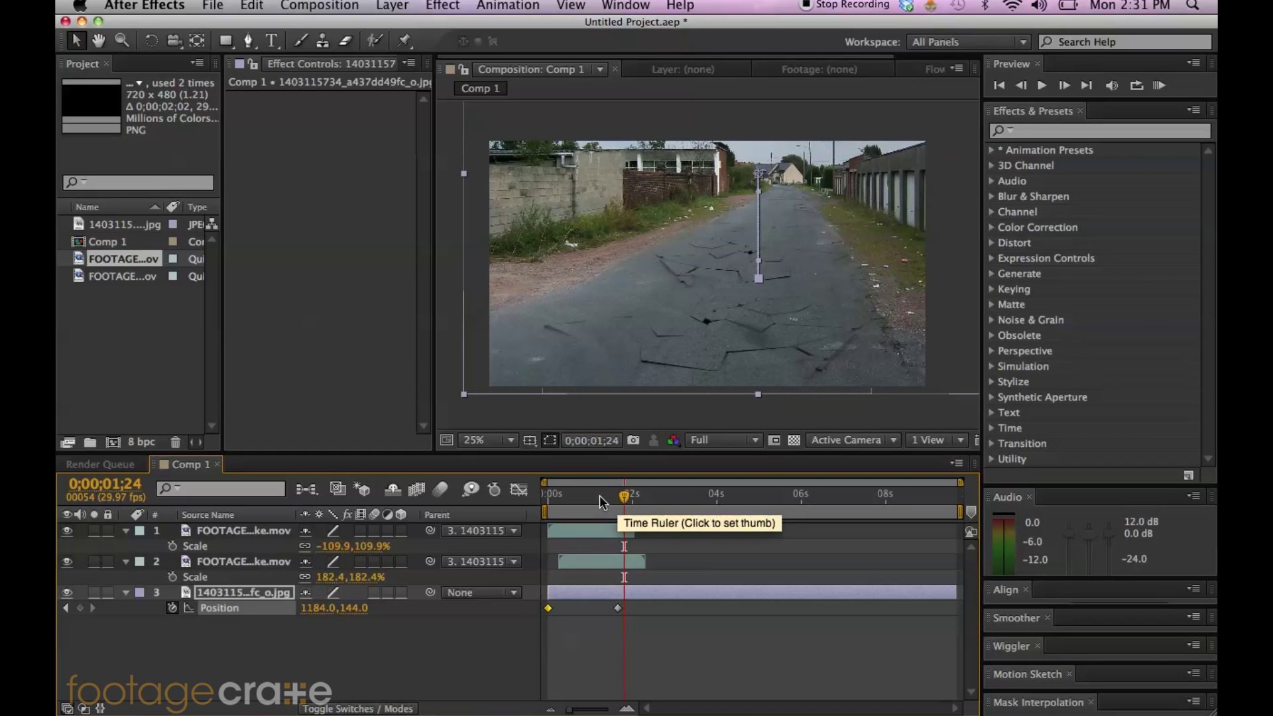
pyautogui.click(590, 498)
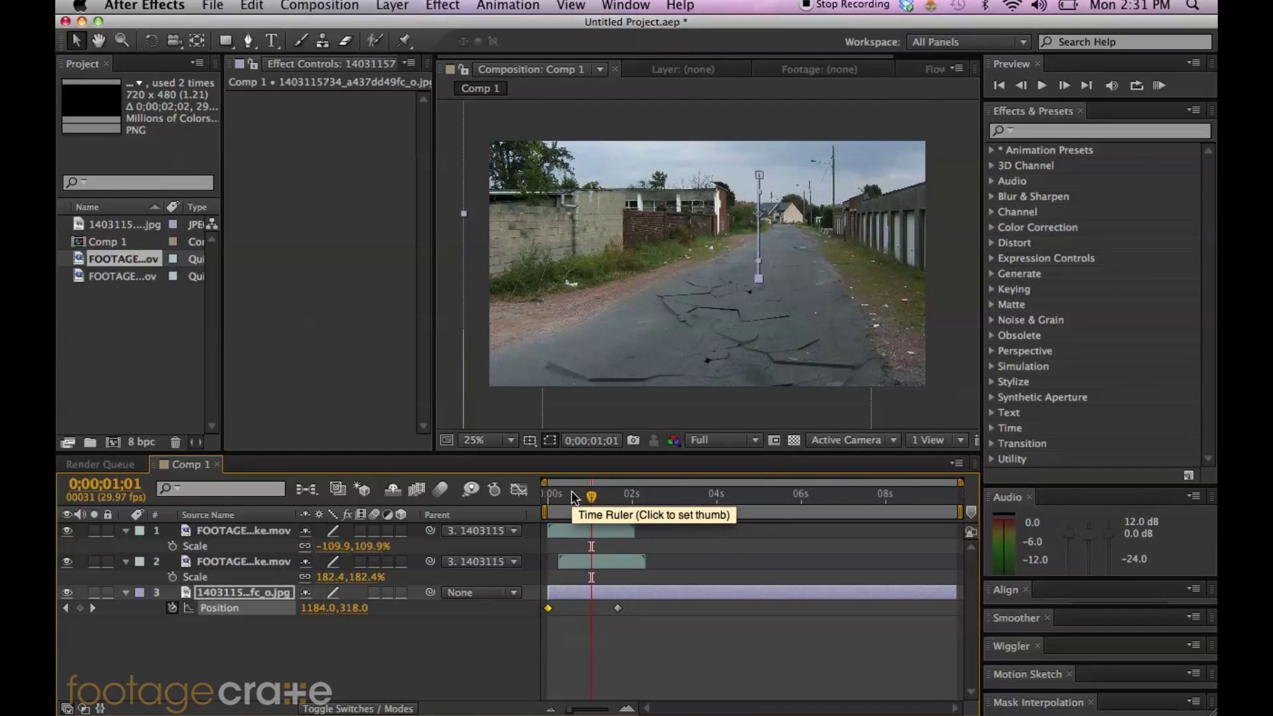
pyautogui.click(559, 497)
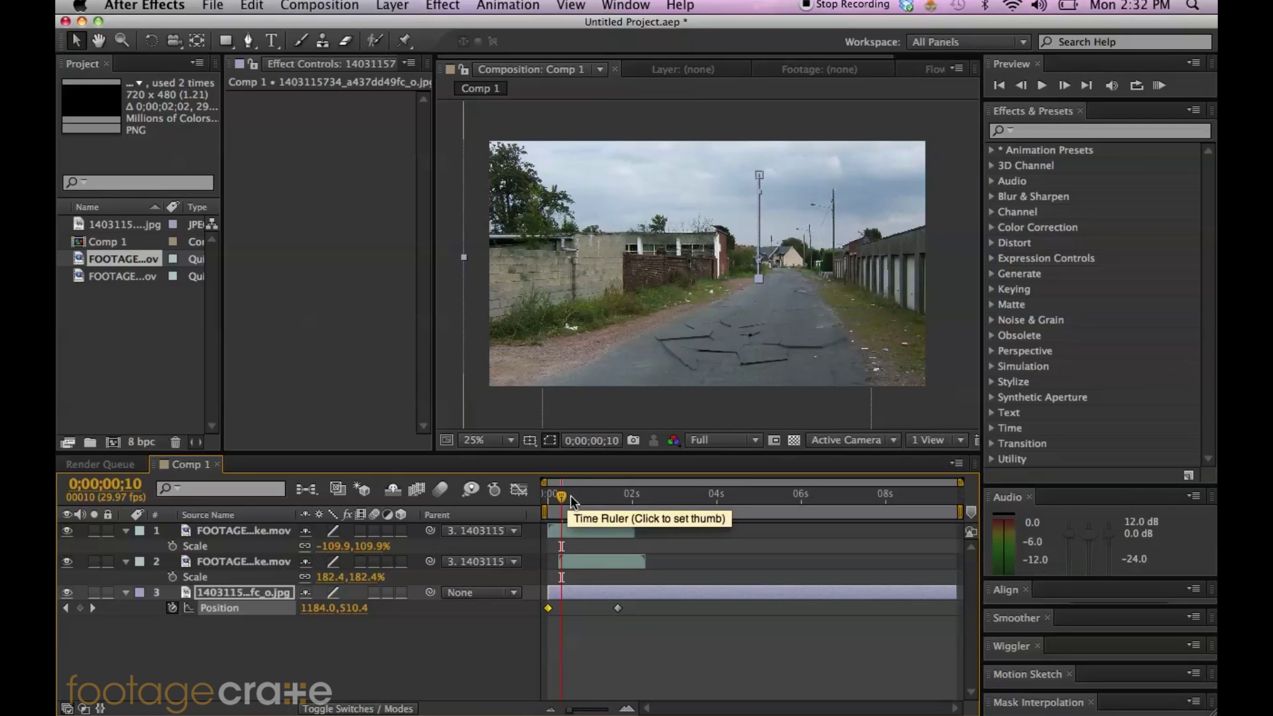
pyautogui.click(600, 497)
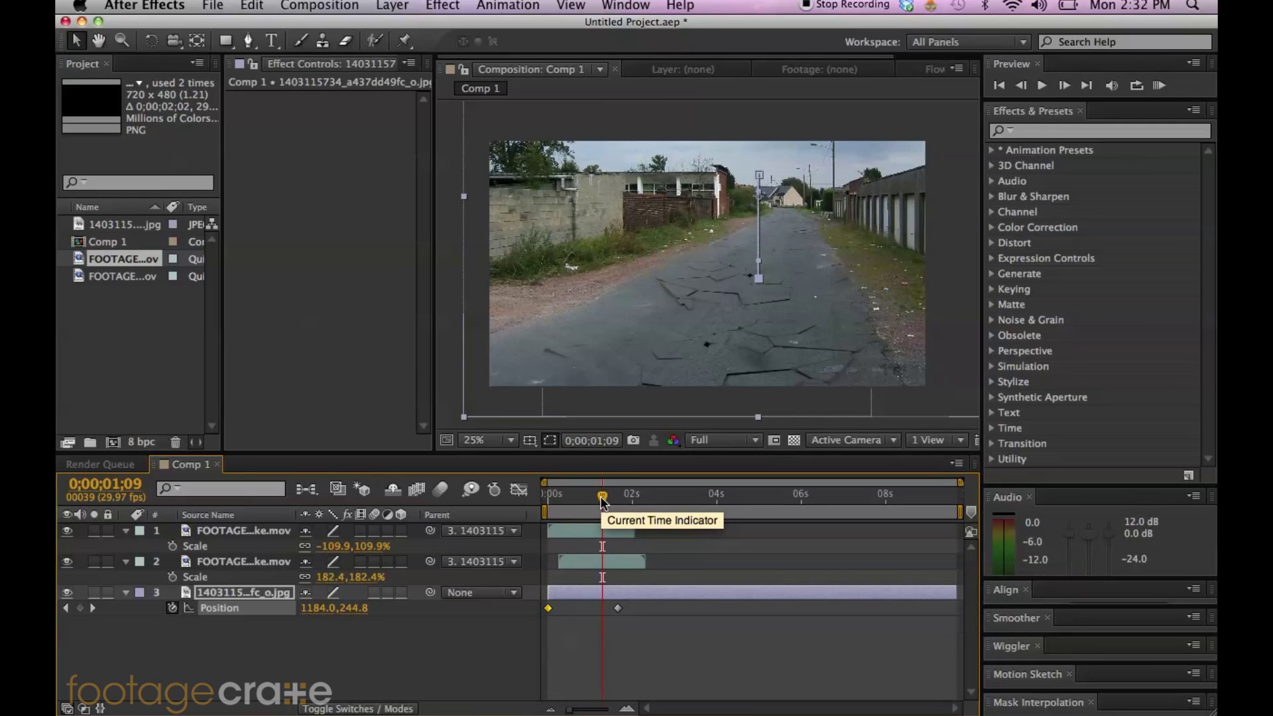
pyautogui.moveTo(603, 501); pyautogui.dragTo(615, 501)
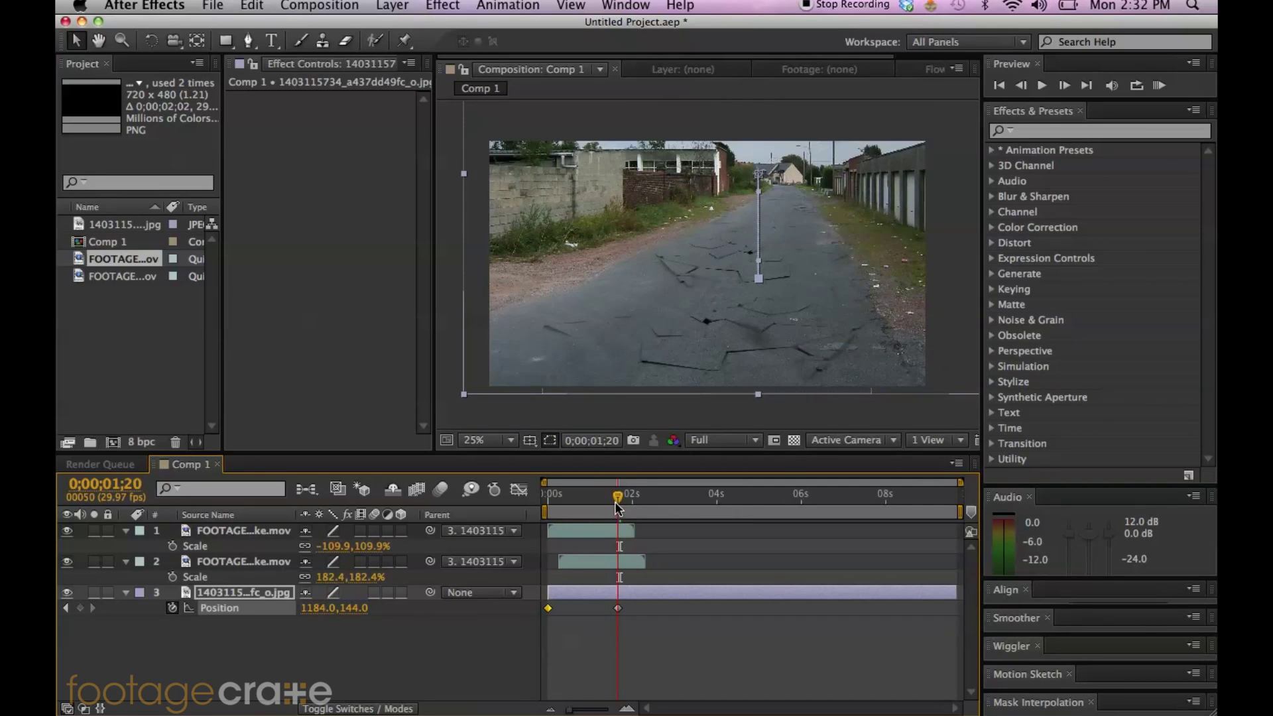
# - Add the steam footage as the top layer, start it about a second in, and make three copies
pyautogui.click(127, 277)
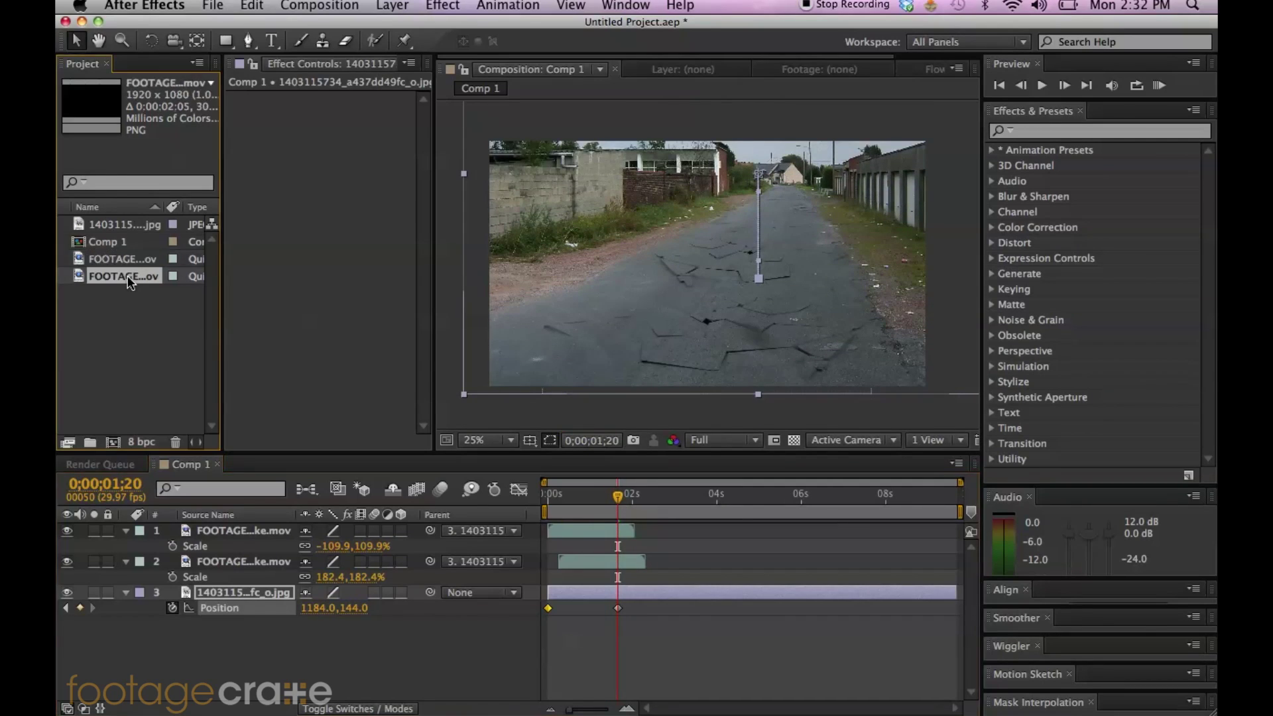
pyautogui.moveTo(274, 511); pyautogui.dragTo(275, 551)
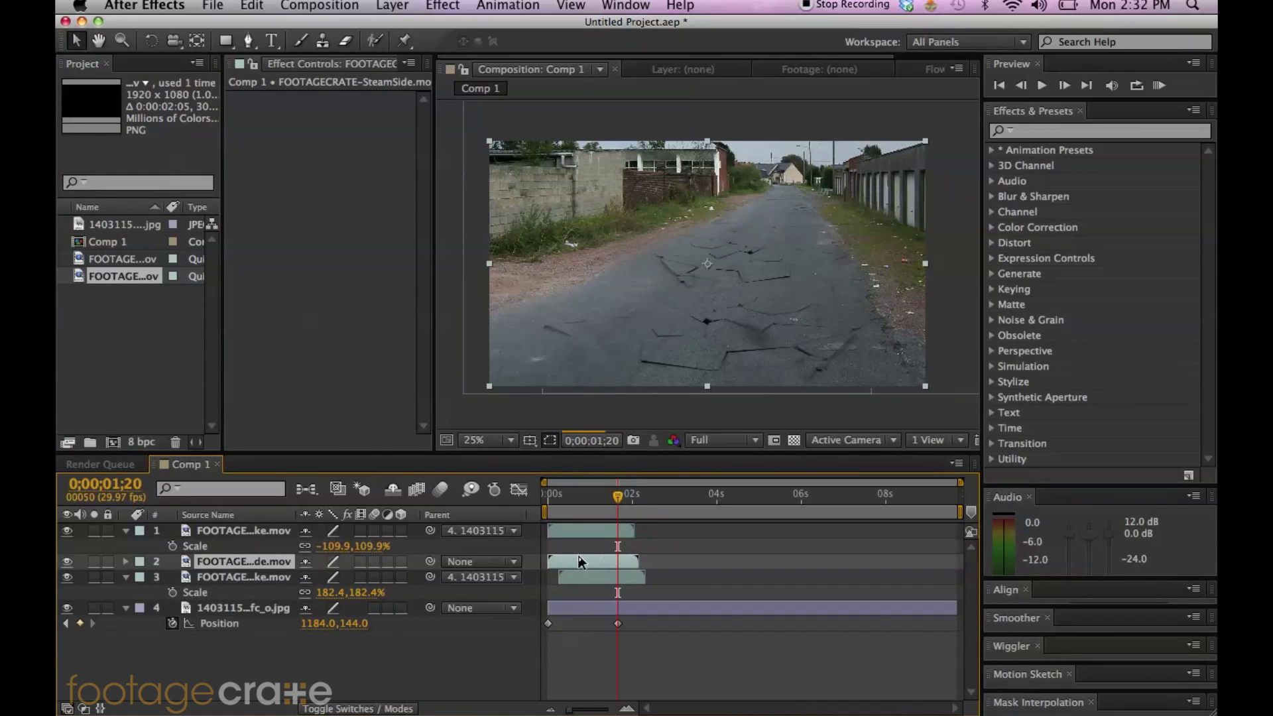
pyautogui.moveTo(256, 562); pyautogui.dragTo(247, 528)
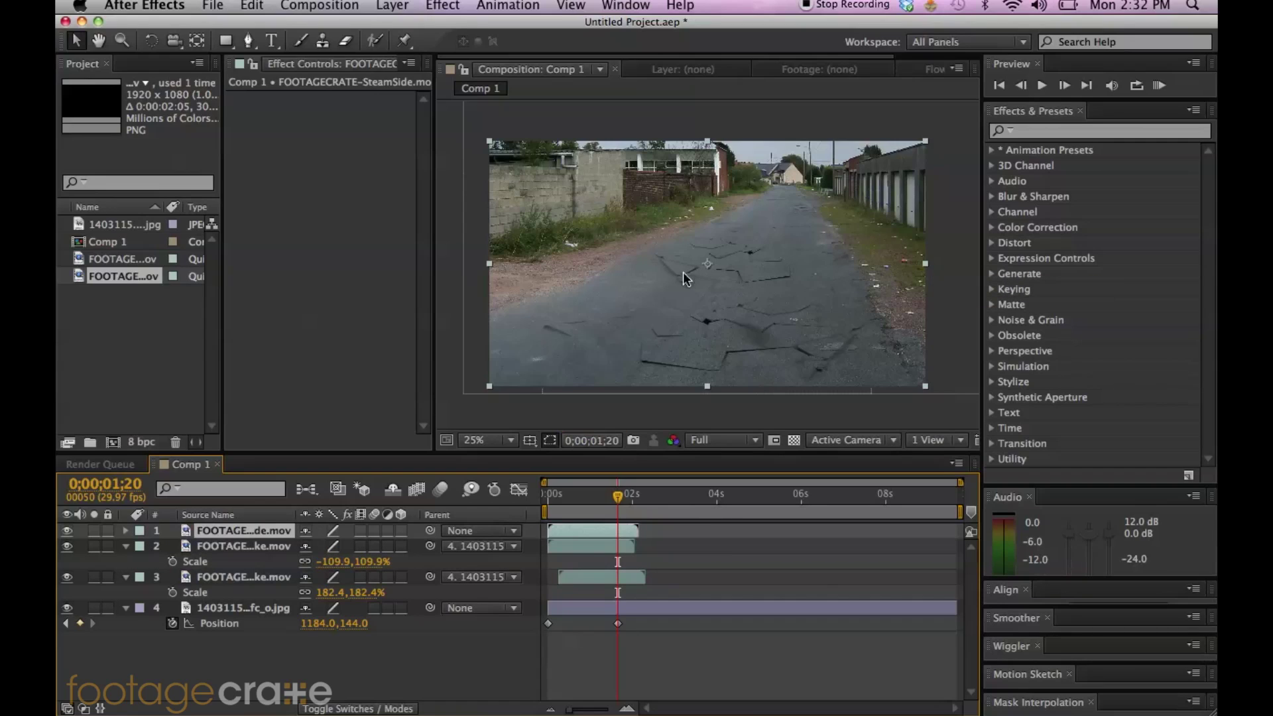
pyautogui.moveTo(572, 527); pyautogui.dragTo(608, 532)
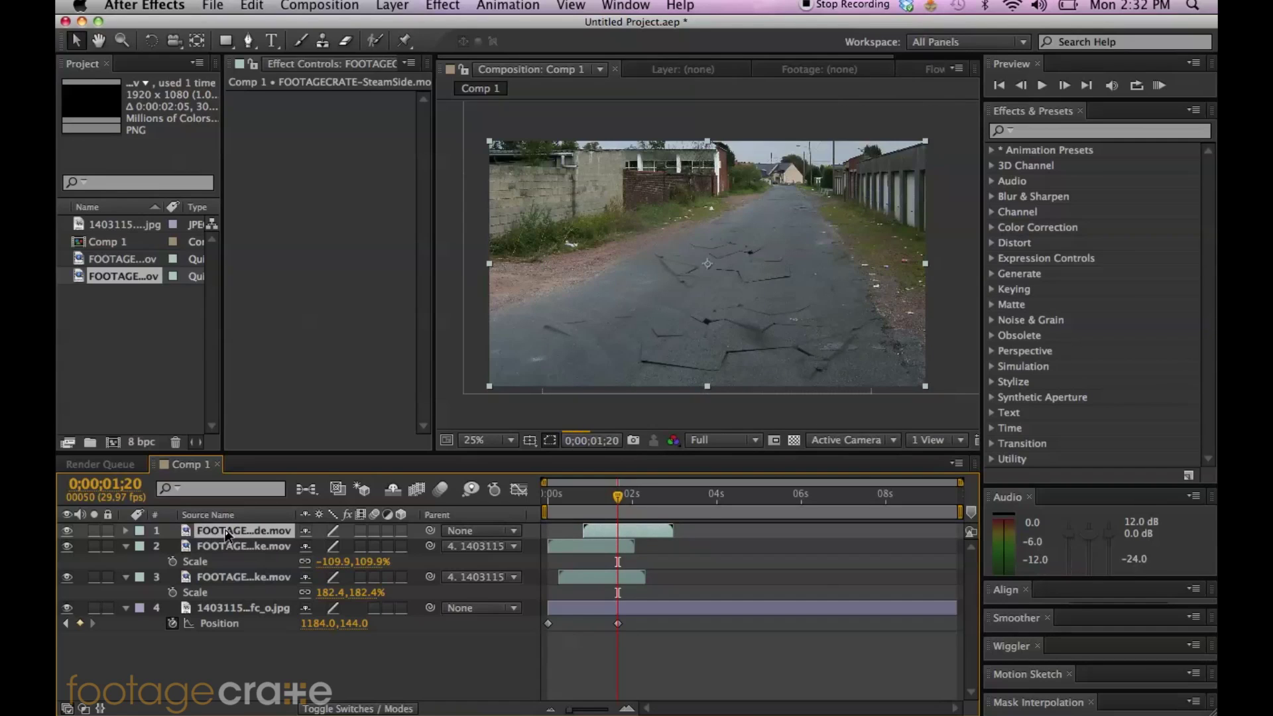
pyautogui.press('super+d')
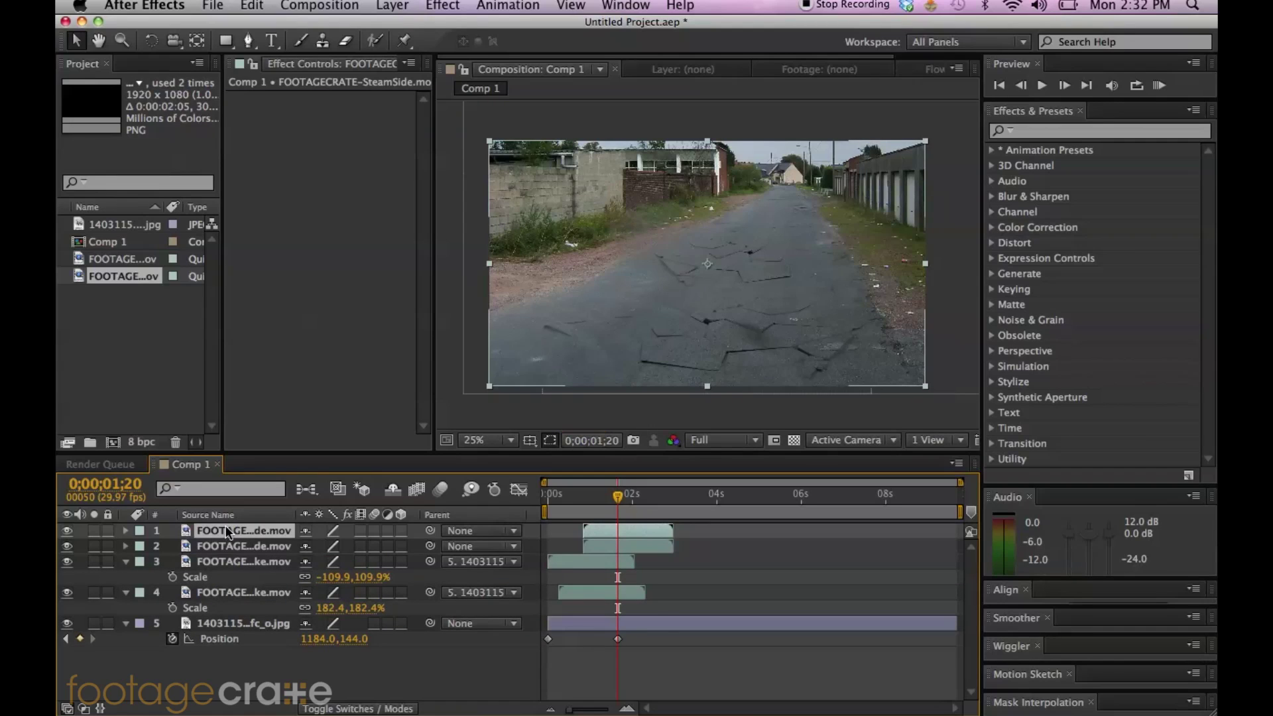
pyautogui.press('super+d')
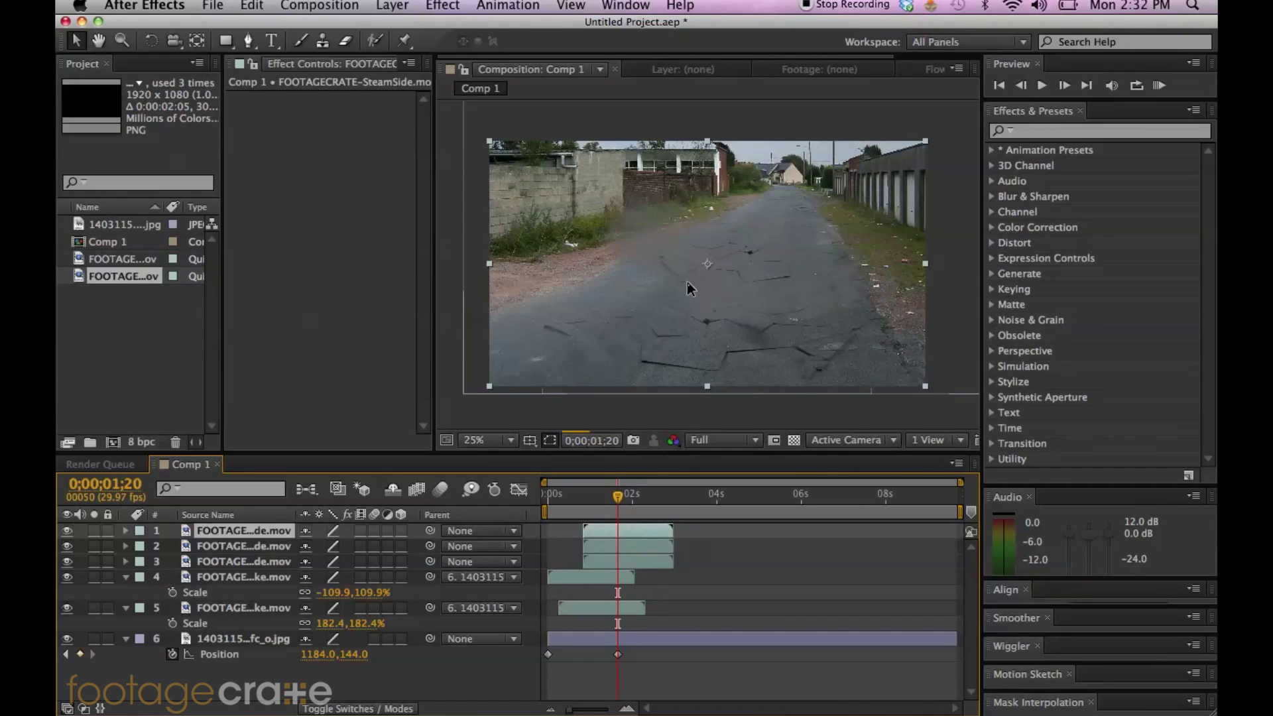
pyautogui.keyDown('shift'); pyautogui.click(255, 562); pyautogui.keyUp('shift')
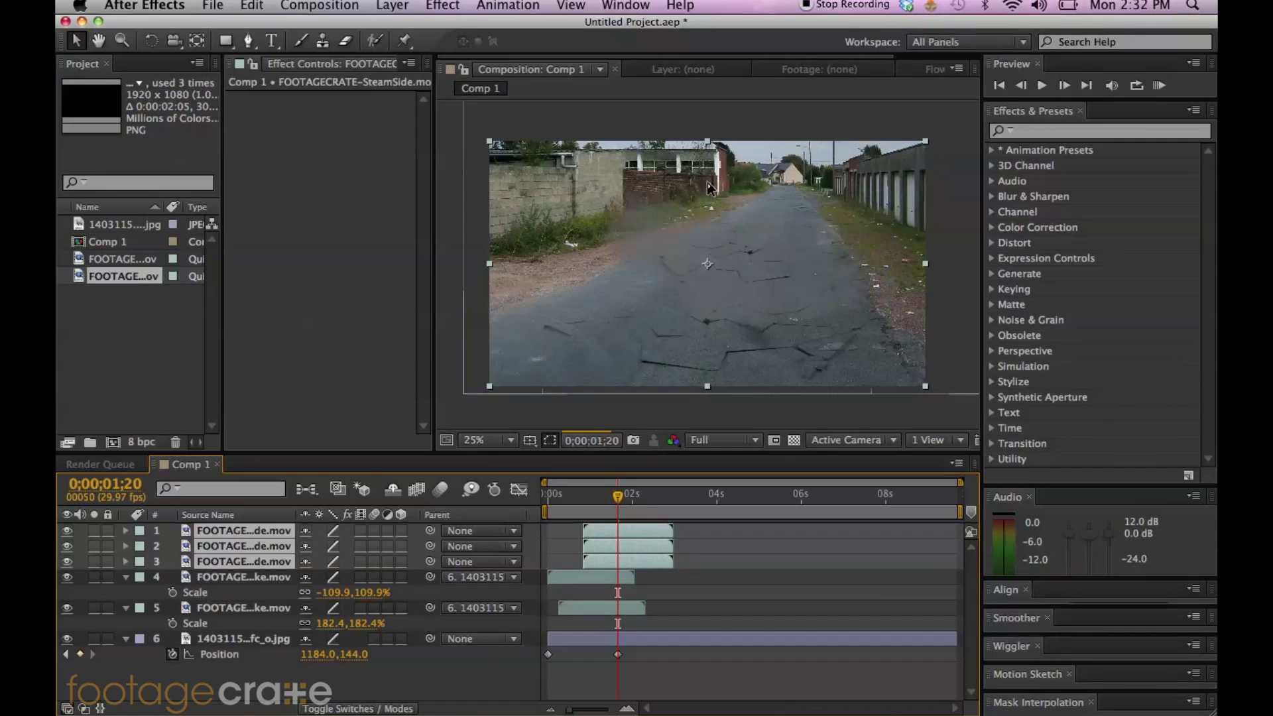
pyautogui.press('r')
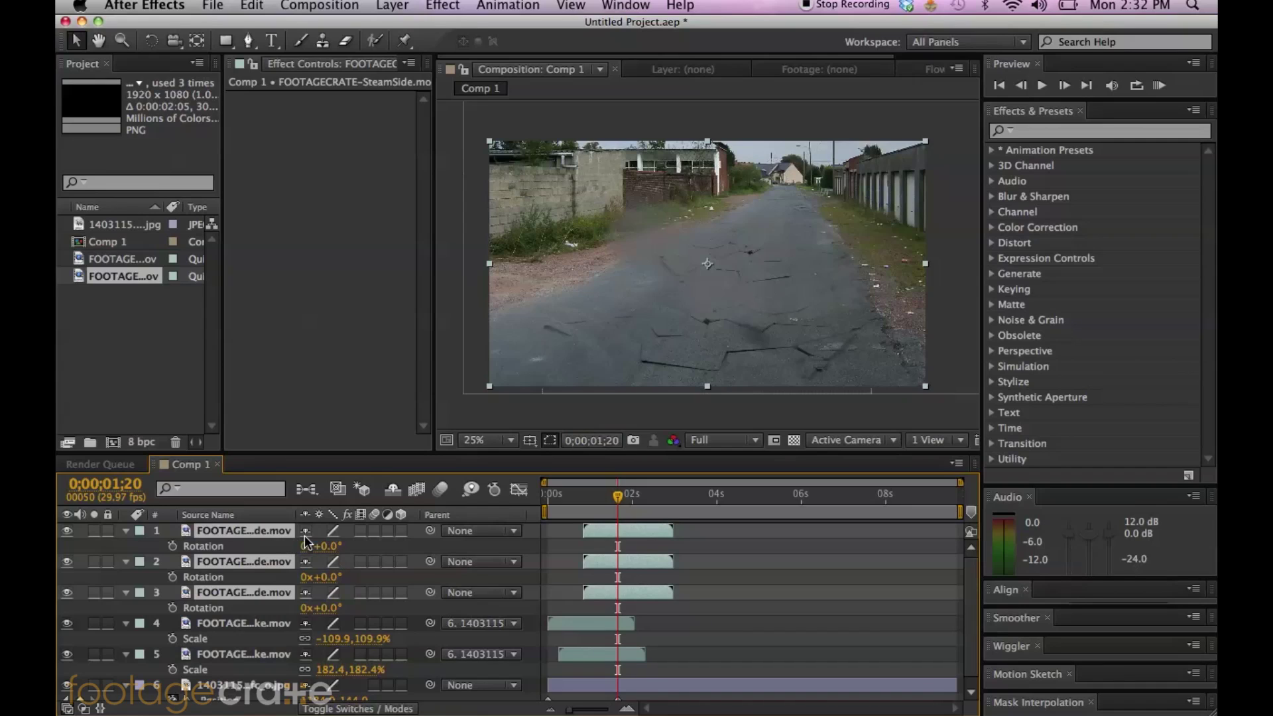
# - Rotate the three steam layers to 91°, scale them to 48%, and shift them slightly right
pyautogui.moveTo(329, 546); pyautogui.dragTo(418, 556)
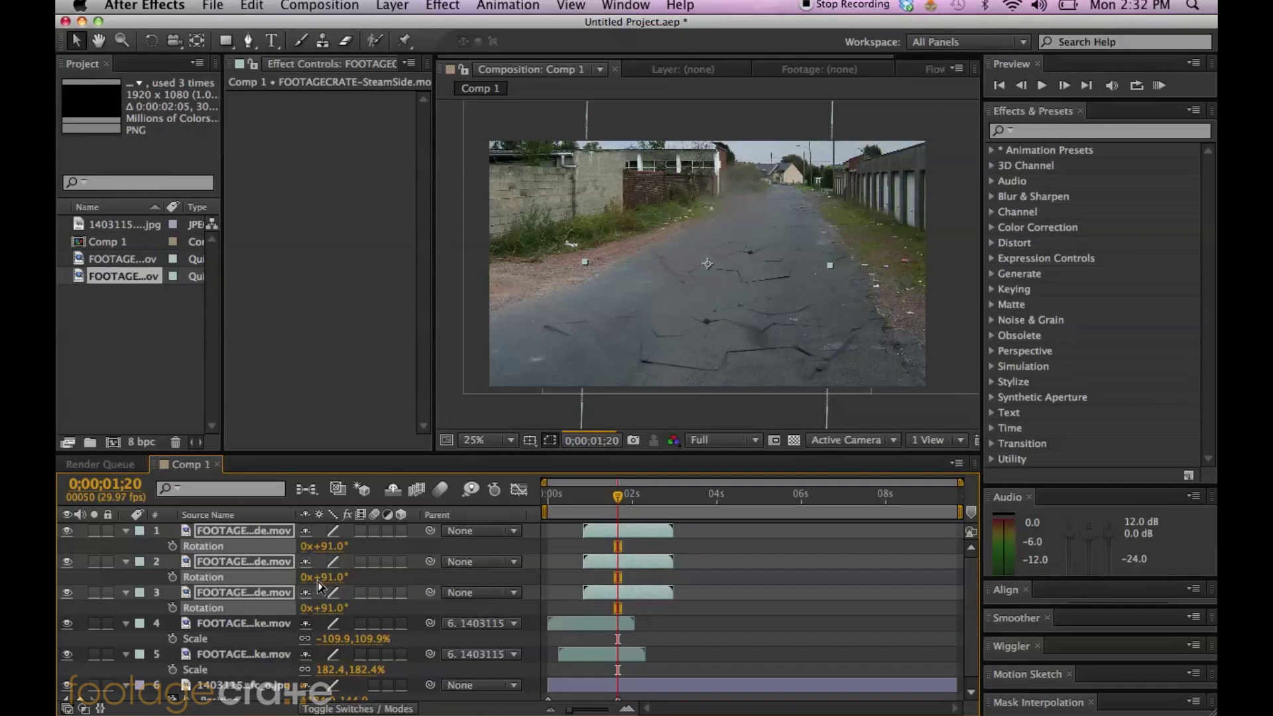
pyautogui.press('s')
pyautogui.moveTo(325, 552); pyautogui.dragTo(319, 593)
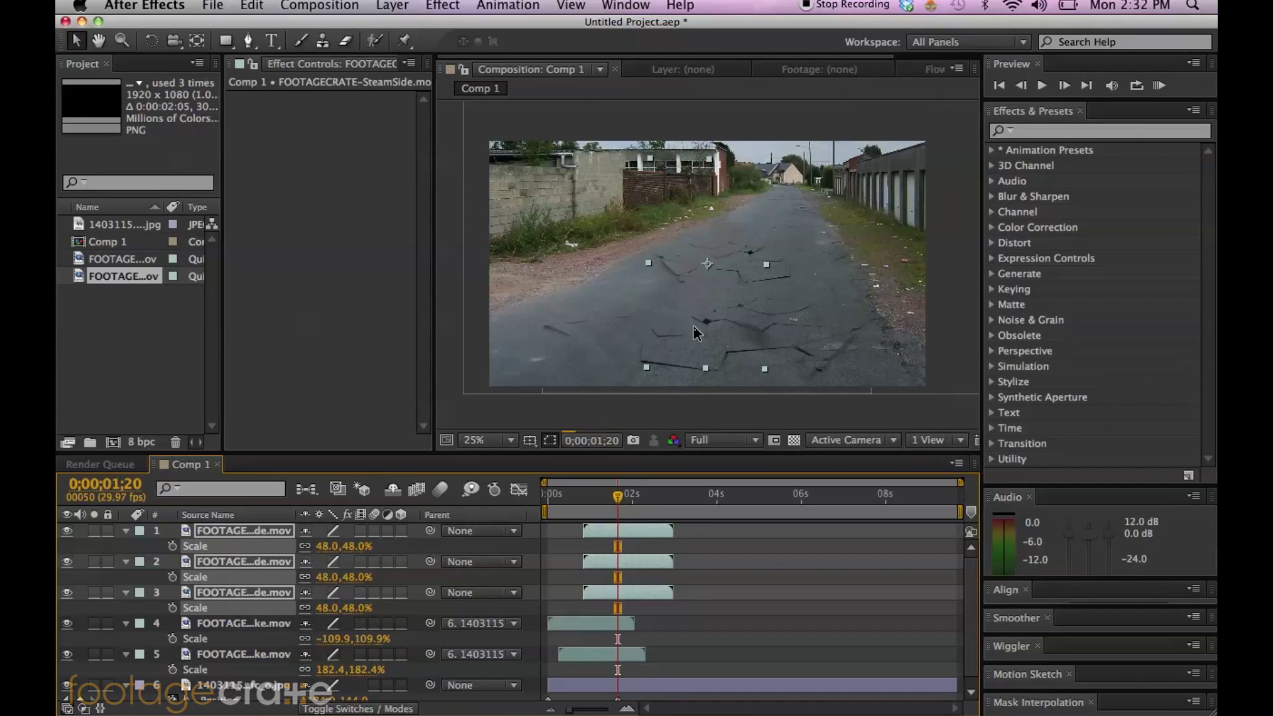
pyautogui.moveTo(693, 325); pyautogui.dragTo(703, 324)
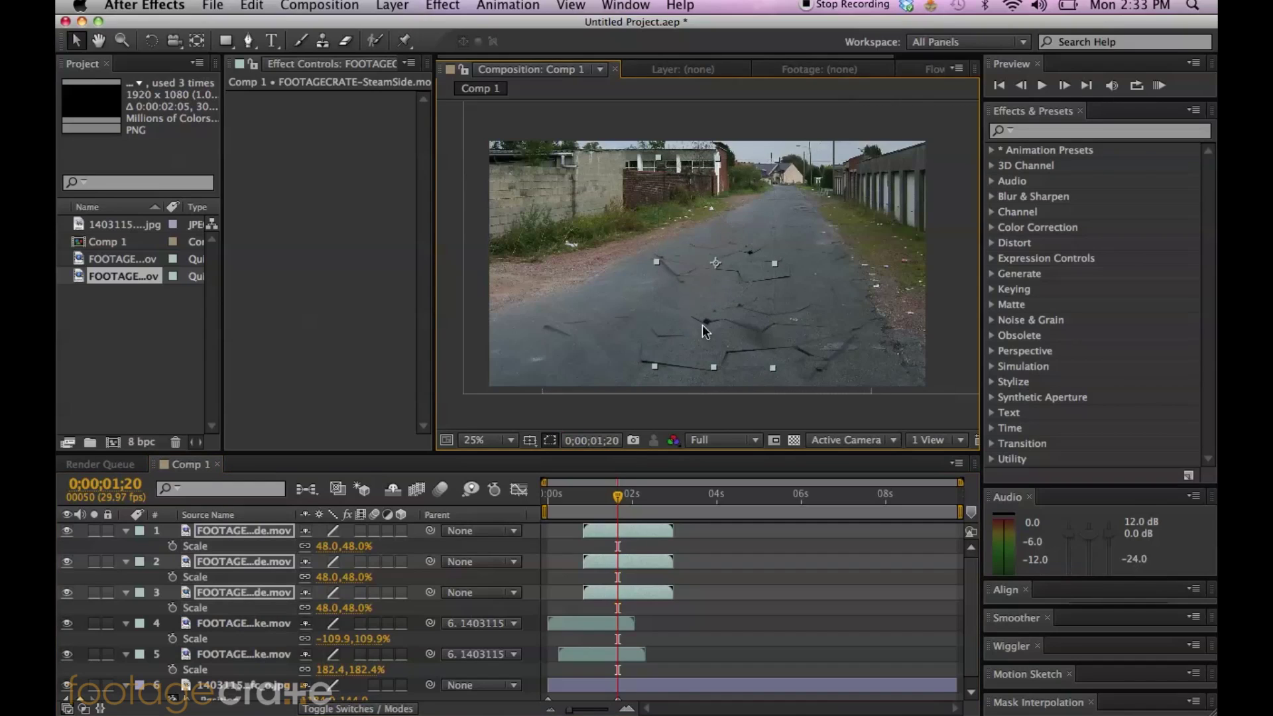
# - Parent the steam layers to the crack layer, start them at frame 8, and preview the timing
pyautogui.click(432, 534)
pyautogui.moveTo(372, 584); pyautogui.dragTo(259, 654)
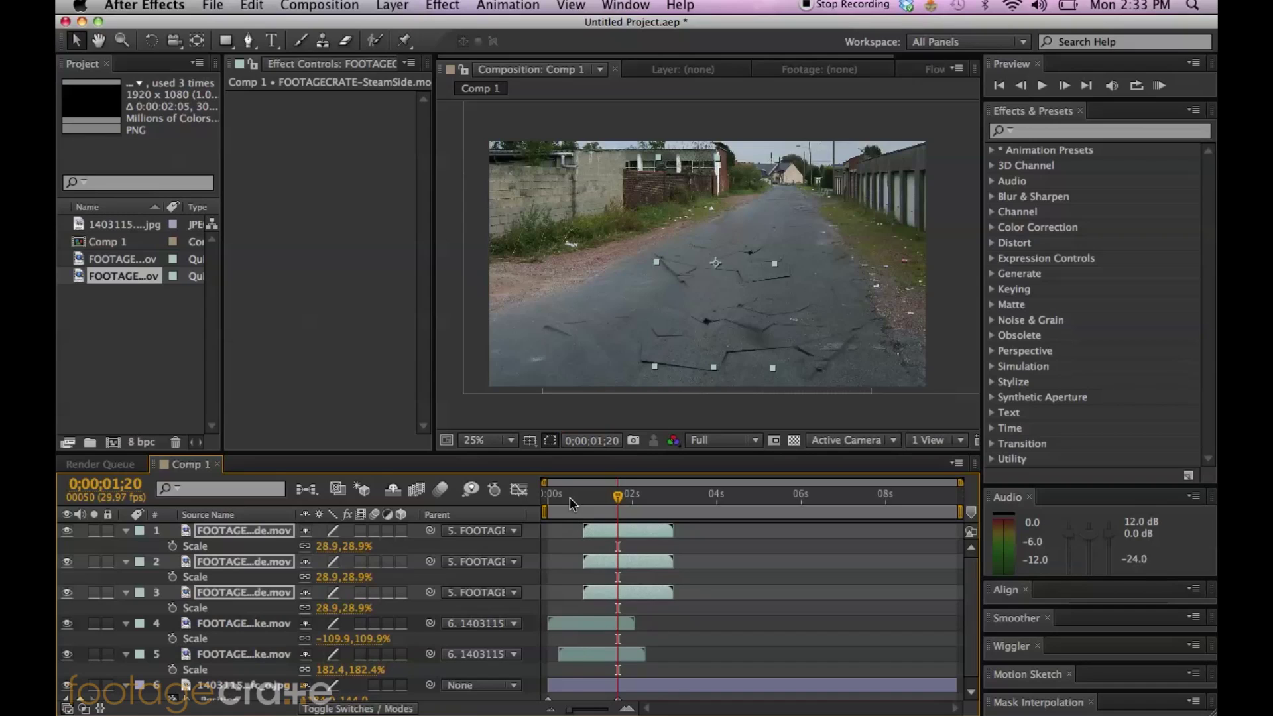
pyautogui.moveTo(570, 497); pyautogui.dragTo(559, 508)
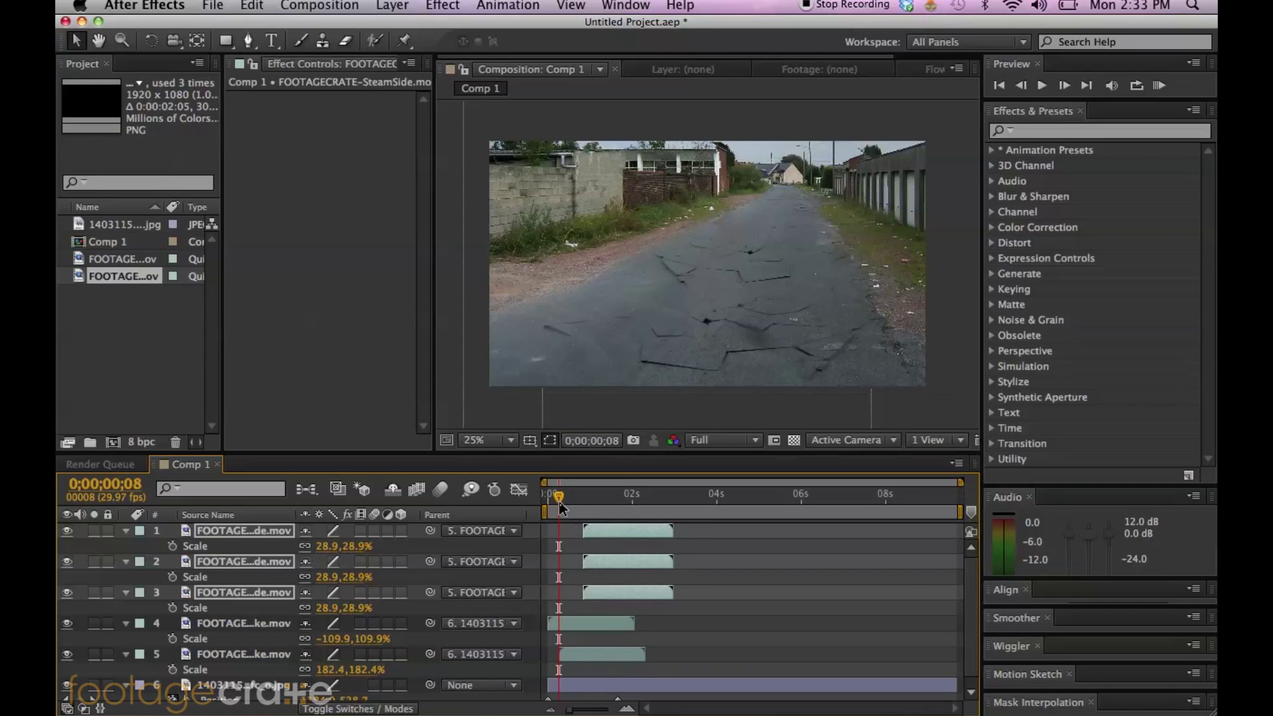
pyautogui.moveTo(622, 535); pyautogui.dragTo(597, 536)
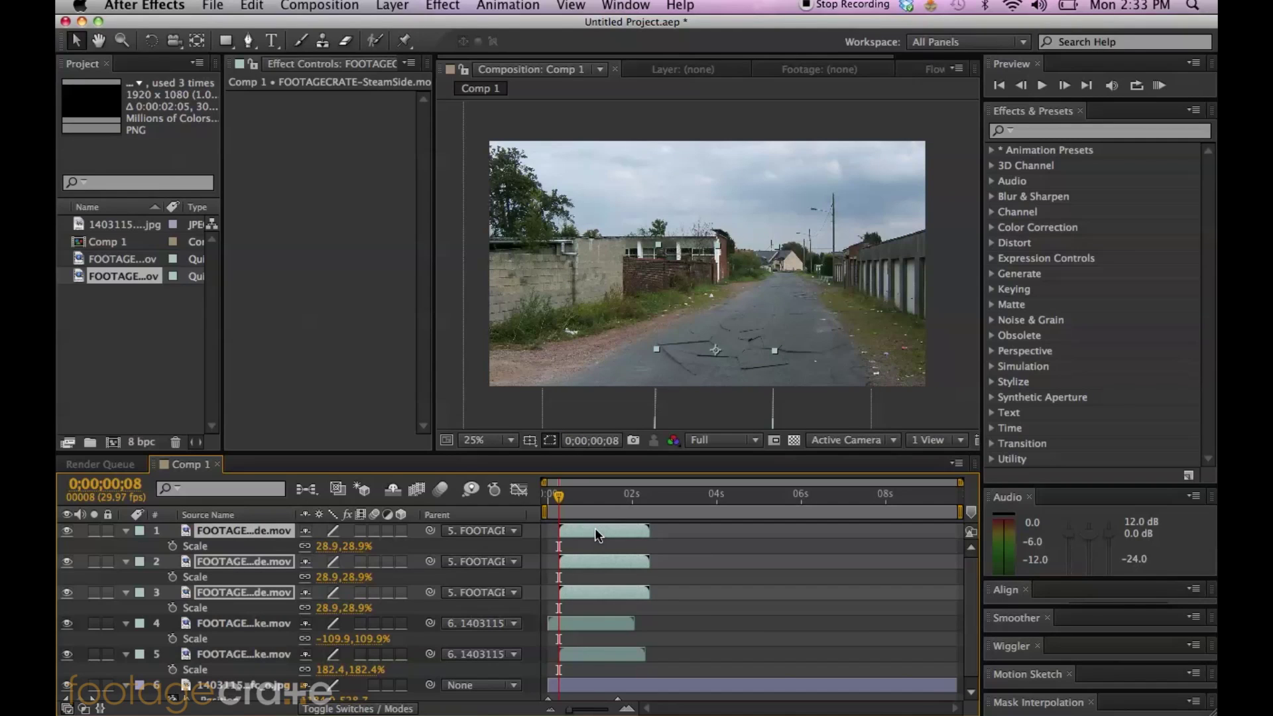
pyautogui.press('h')
pyautogui.press('v')
pyautogui.moveTo(561, 499); pyautogui.dragTo(602, 498)
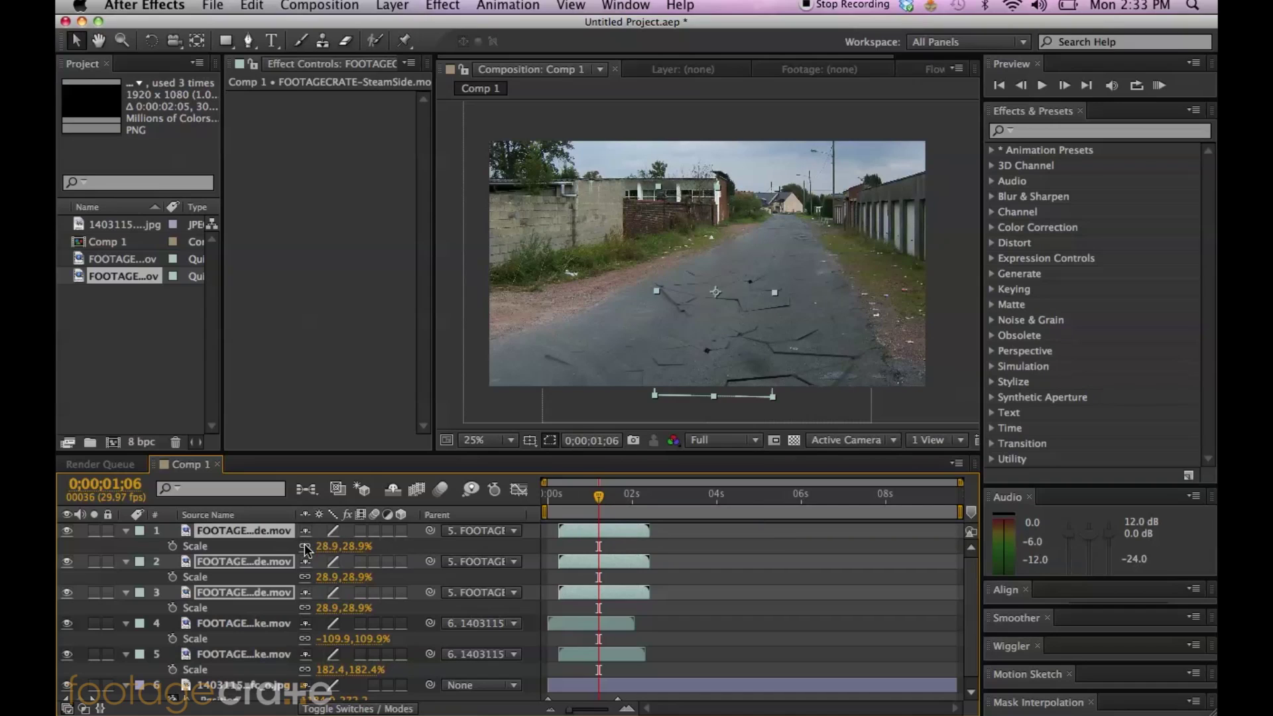
# - Duplicate two steam layers to the top, shrink the copies to 7.9% and flip them horizontally
pyautogui.click(244, 623)
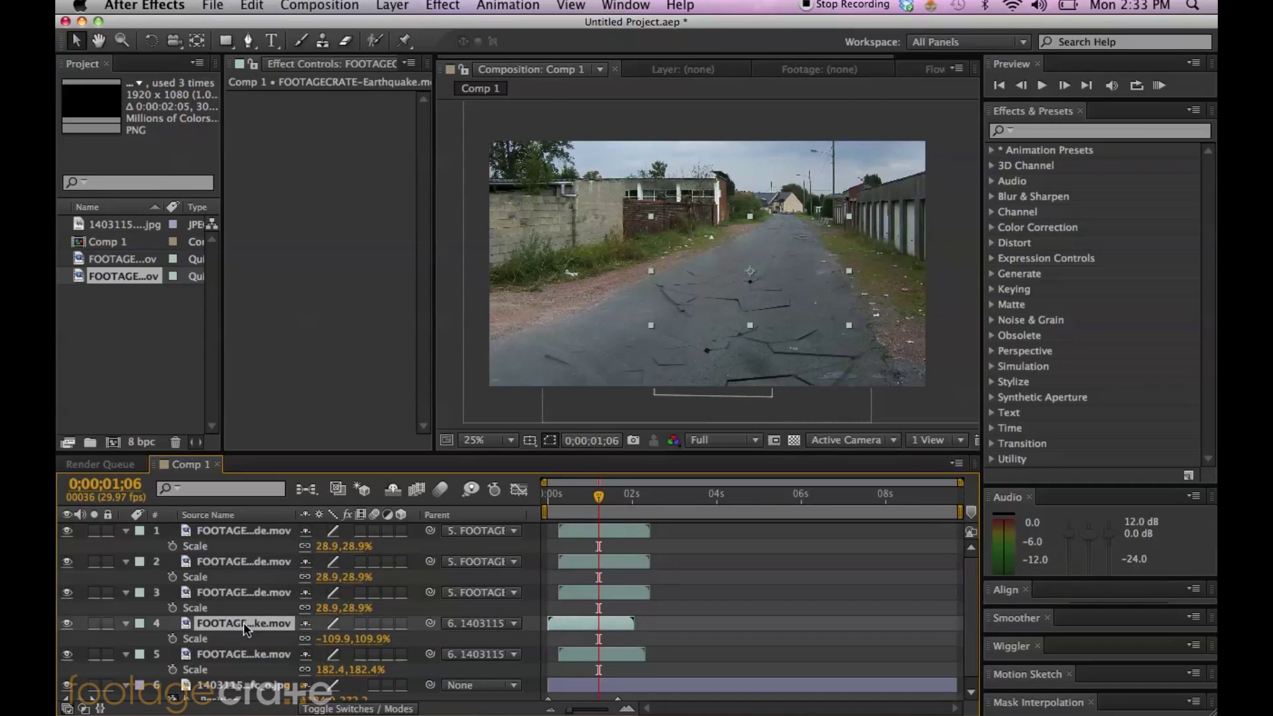
pyautogui.click(241, 559)
pyautogui.keyDown('shift'); pyautogui.click(236, 532); pyautogui.keyUp('shift')
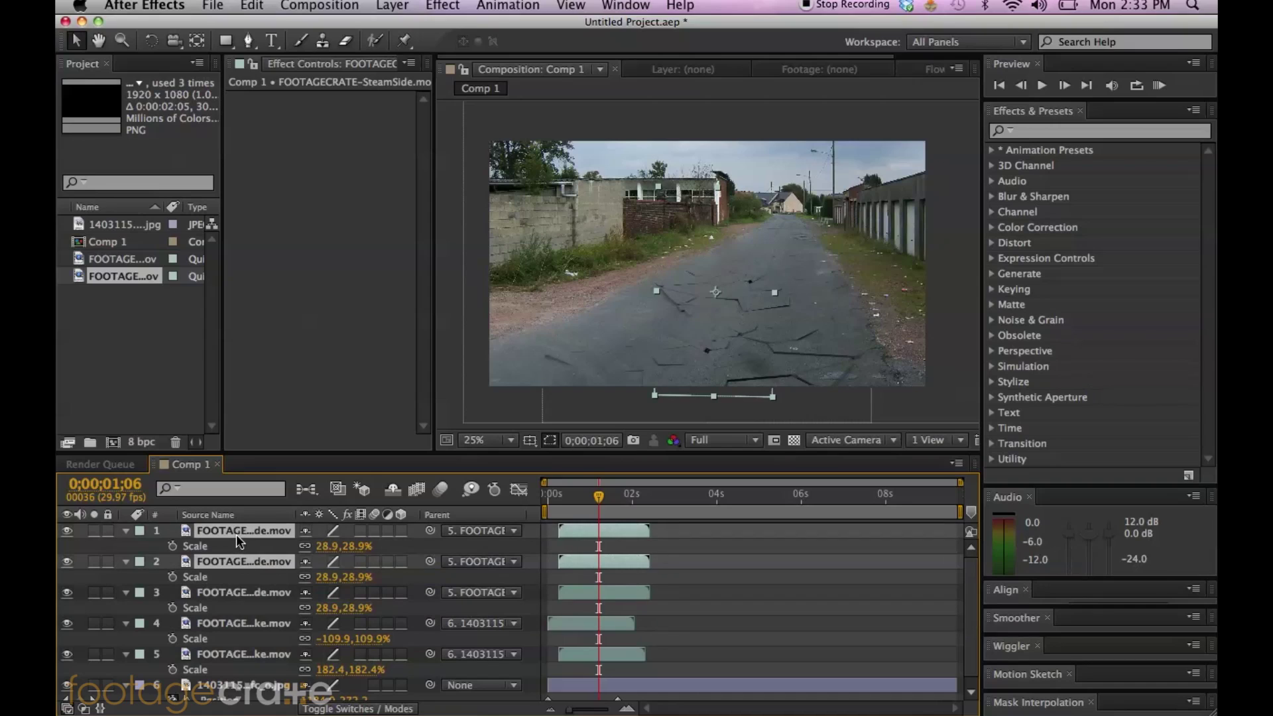
pyautogui.press('super+d')
pyautogui.moveTo(244, 577); pyautogui.dragTo(239, 547)
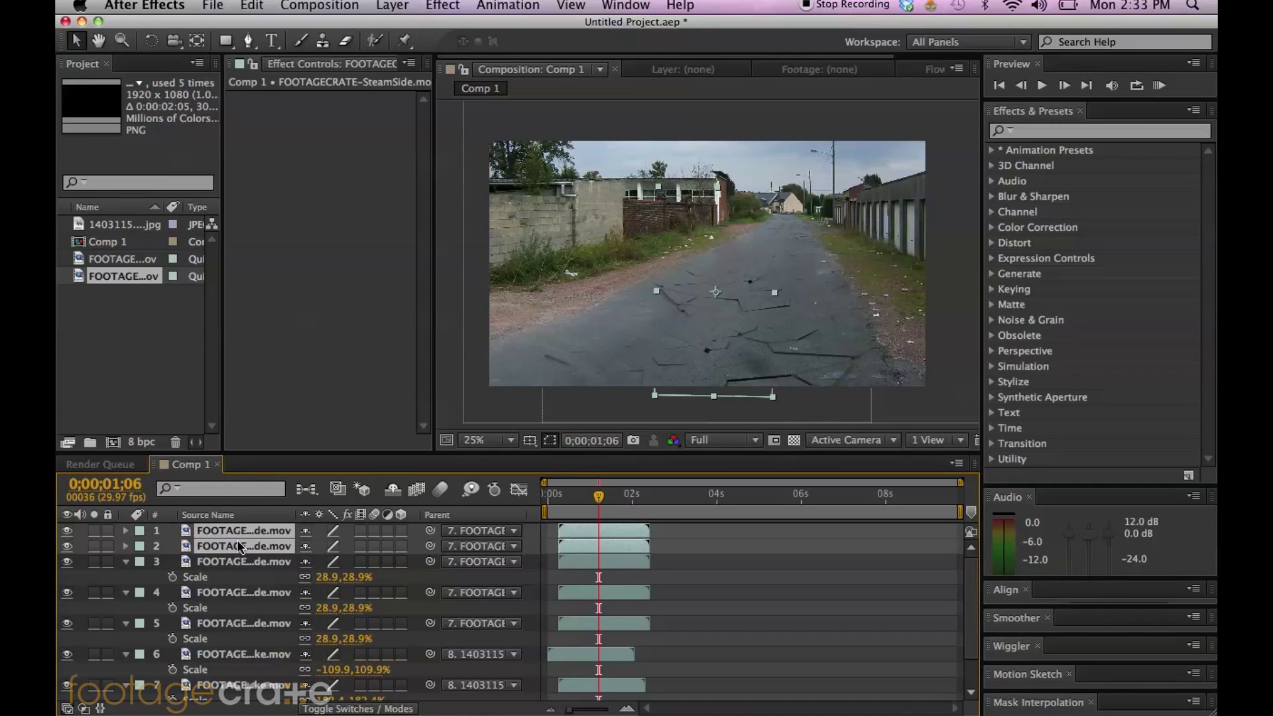
pyautogui.press('s')
pyautogui.moveTo(321, 548)
pyautogui.mouseDown()
pyautogui.moveTo(304, 554)
pyautogui.moveTo(316, 564)
pyautogui.mouseUp()
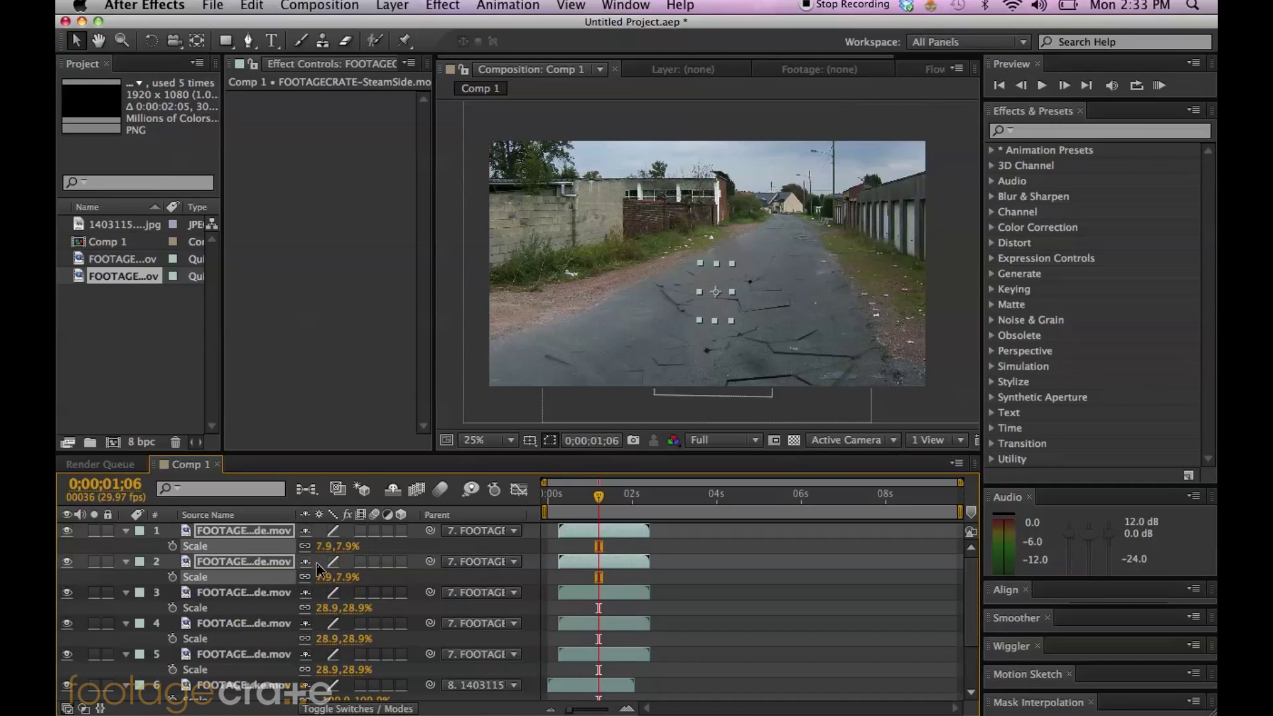
pyautogui.click(395, 6)
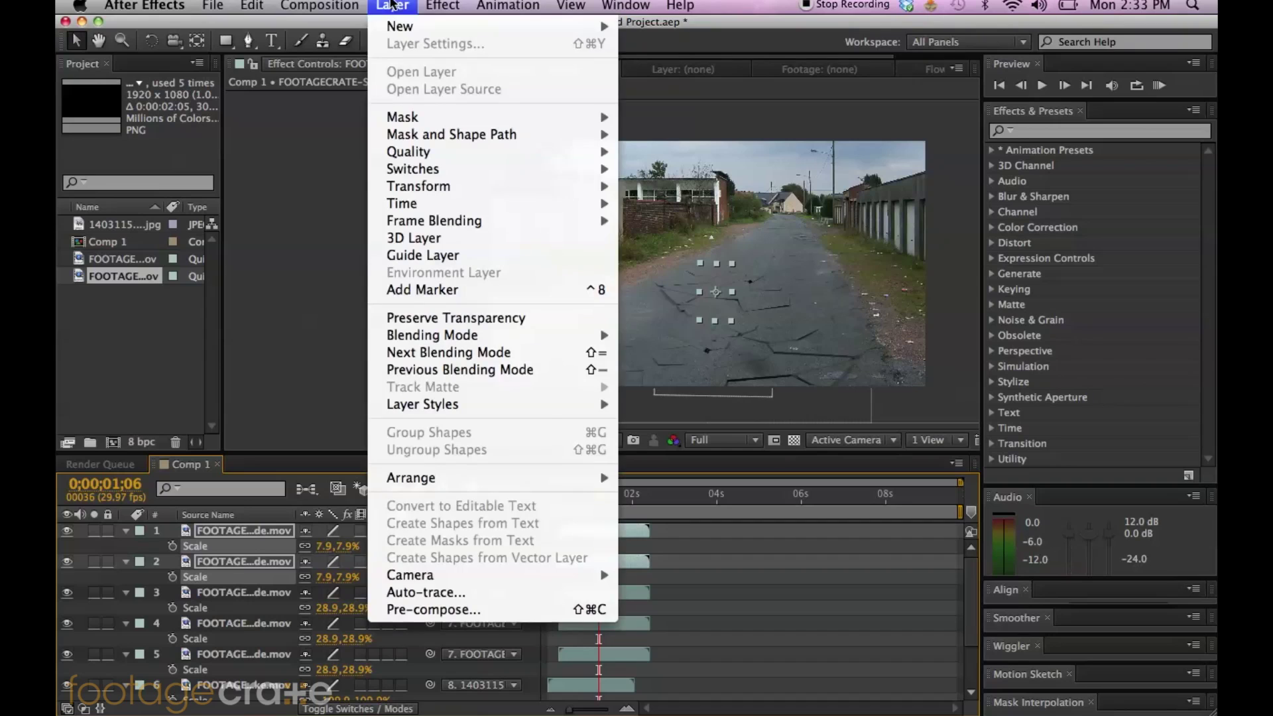
pyautogui.moveTo(597, 187)
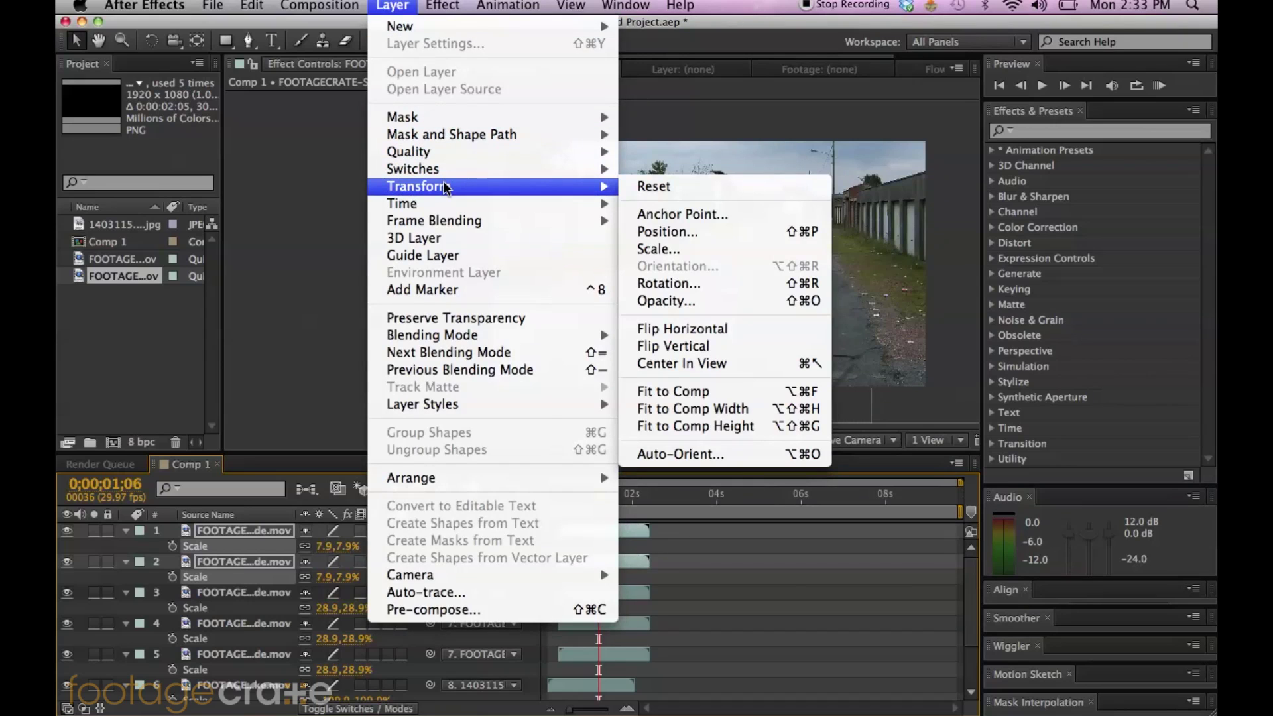
pyautogui.click(725, 329)
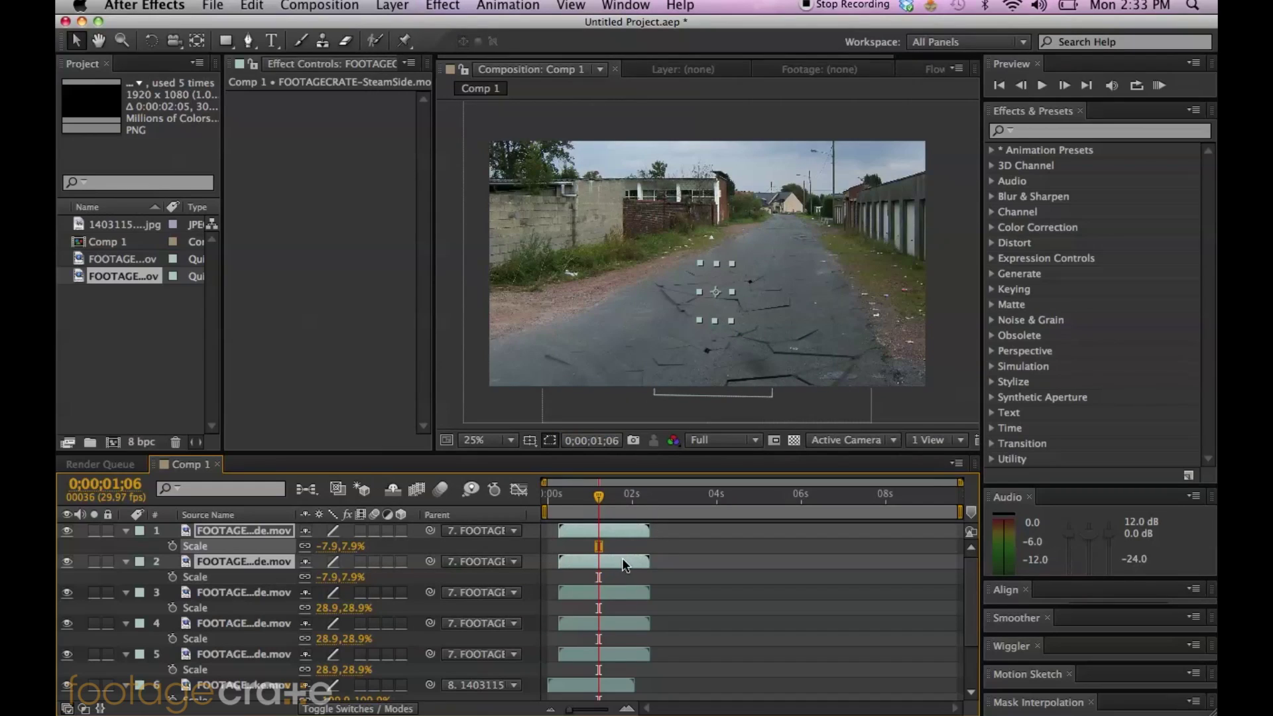
# - Start the small steam copies at frame 8 and move them up and right over the cracks
pyautogui.moveTo(622, 558); pyautogui.dragTo(613, 560)
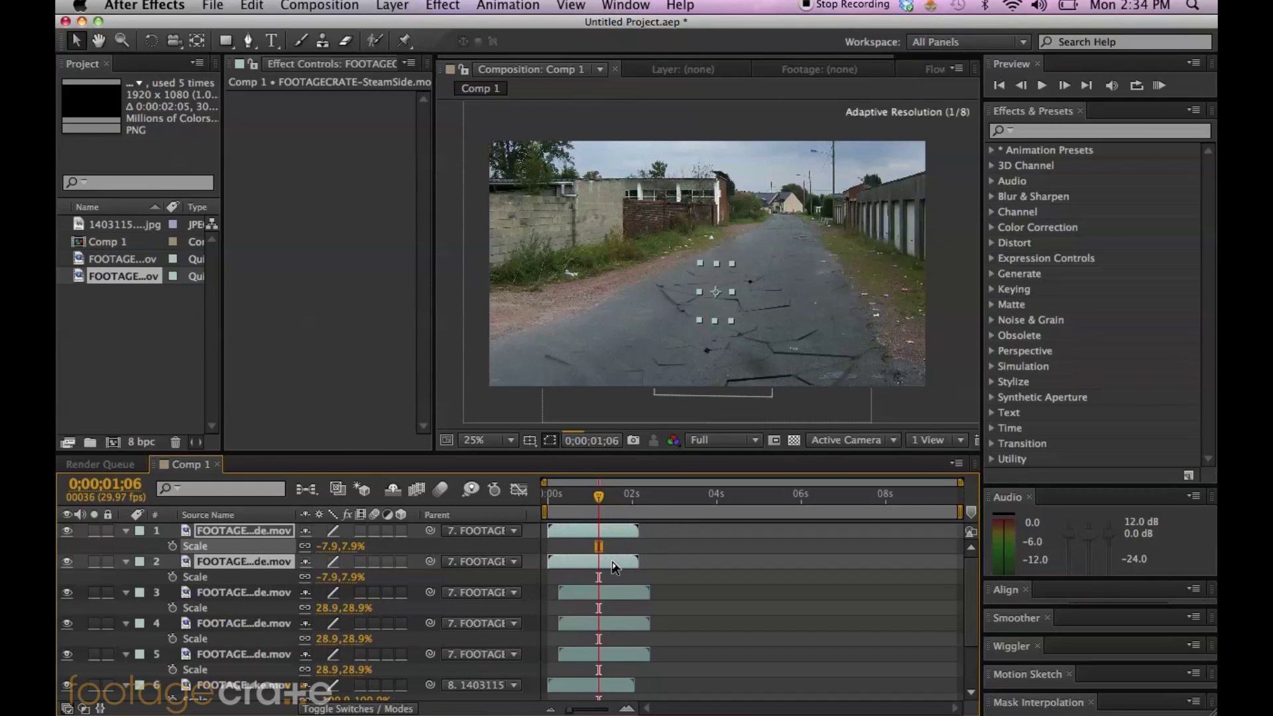
pyautogui.click(554, 504)
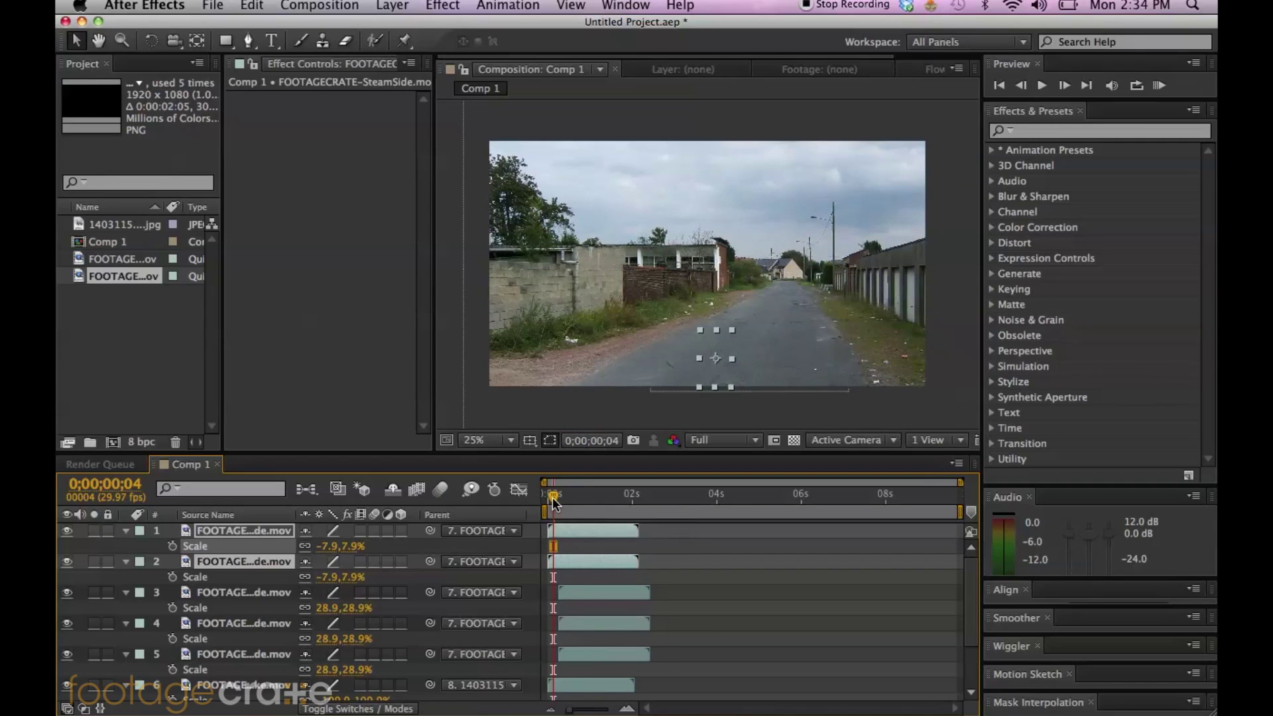
pyautogui.moveTo(554, 504); pyautogui.dragTo(559, 504)
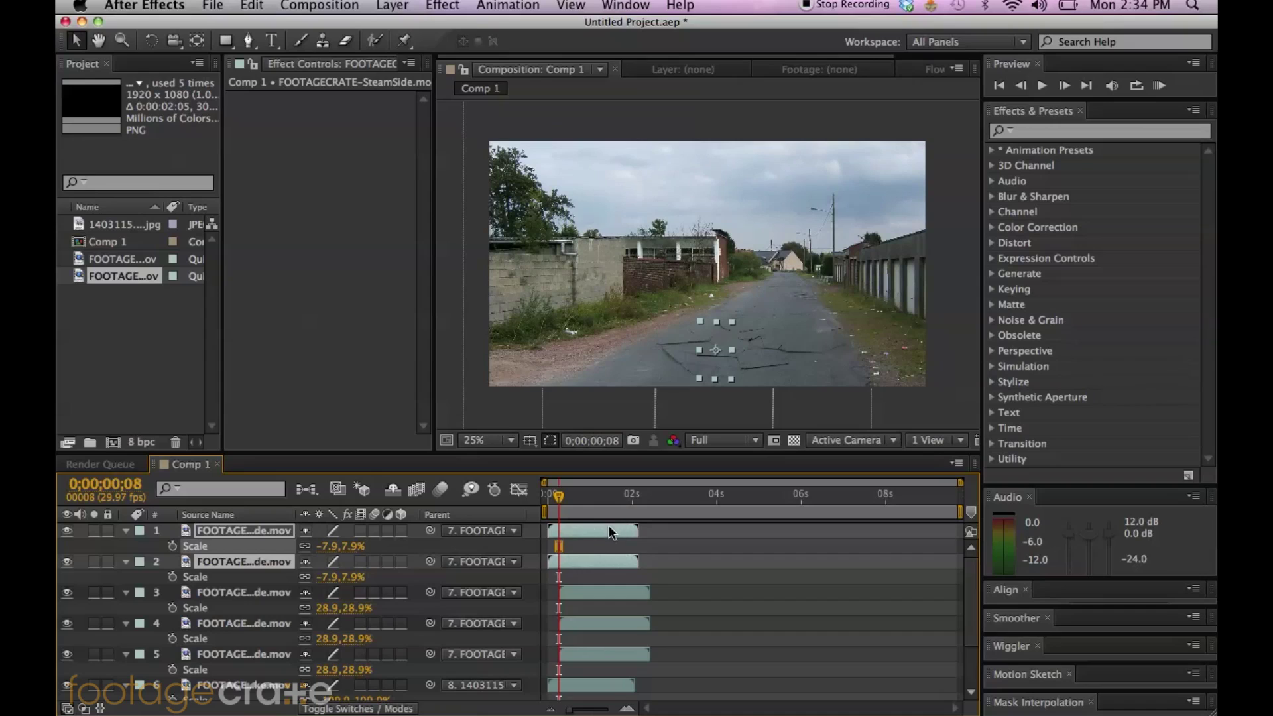
pyautogui.moveTo(610, 531); pyautogui.dragTo(622, 530)
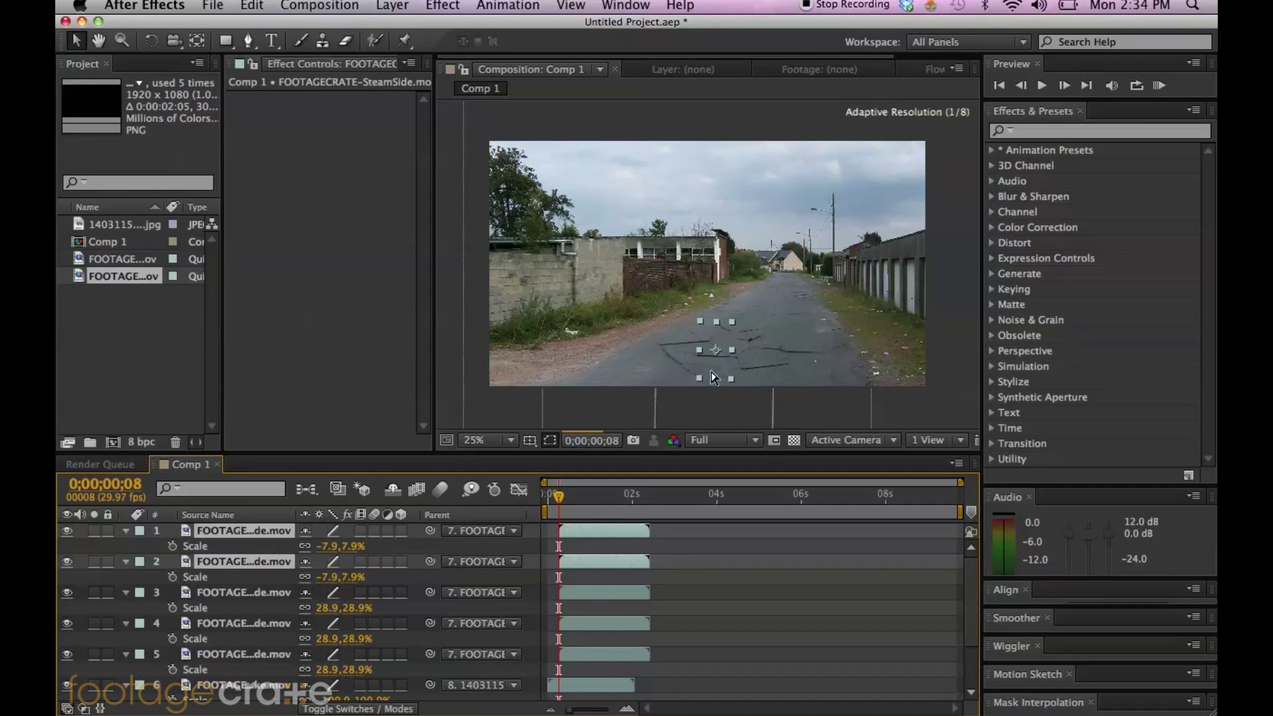
pyautogui.moveTo(714, 378); pyautogui.dragTo(748, 345)
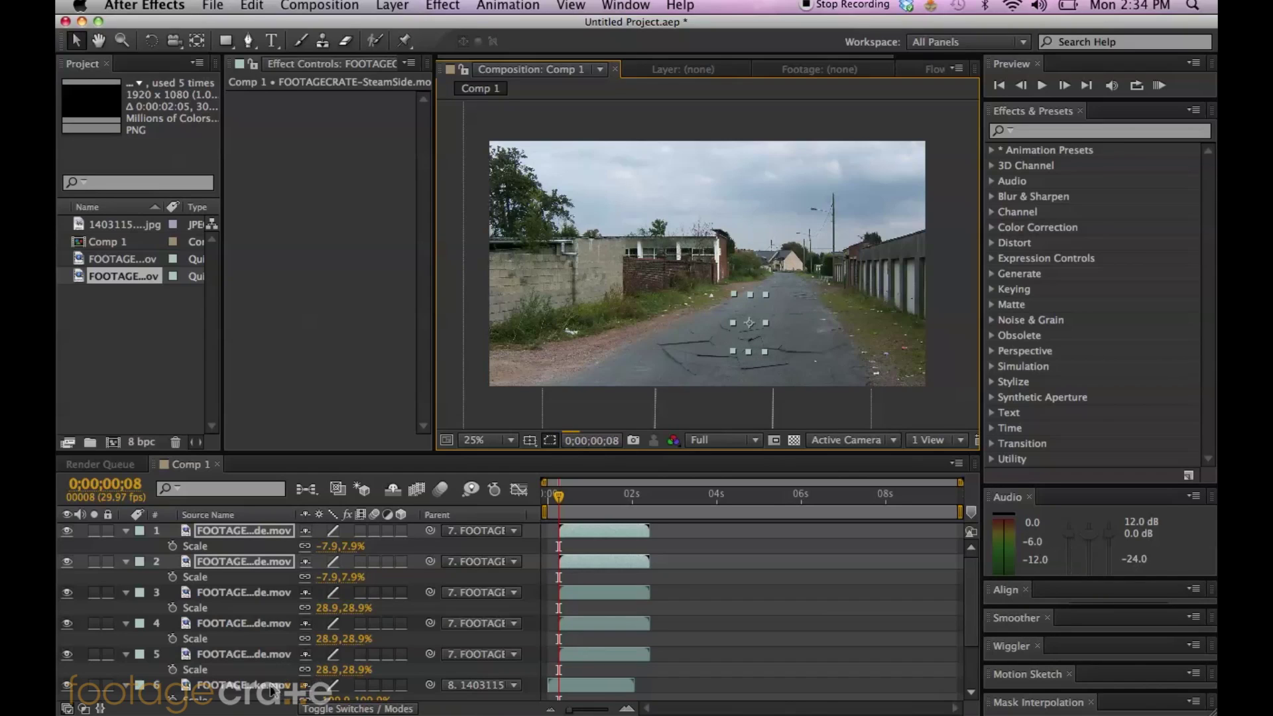
pyautogui.keyDown('shift'); pyautogui.click(281, 686); pyautogui.keyUp('shift')
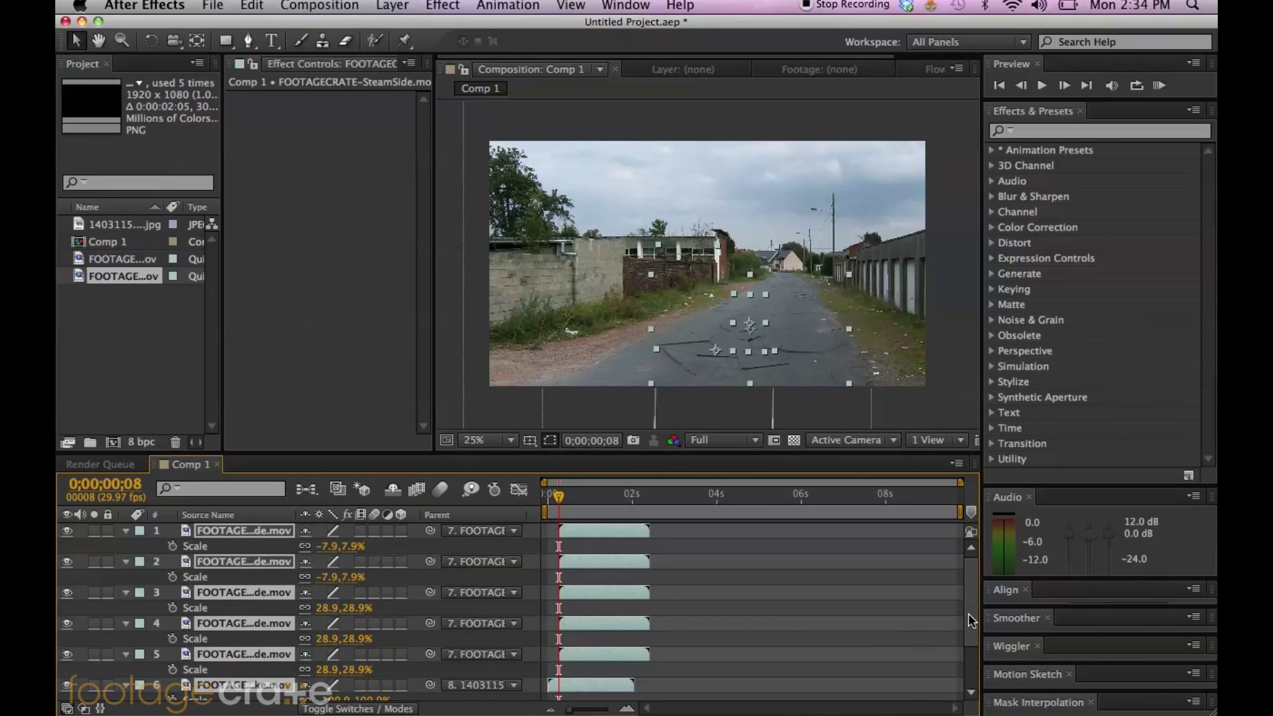
pyautogui.scroll(-3, 970, 620)
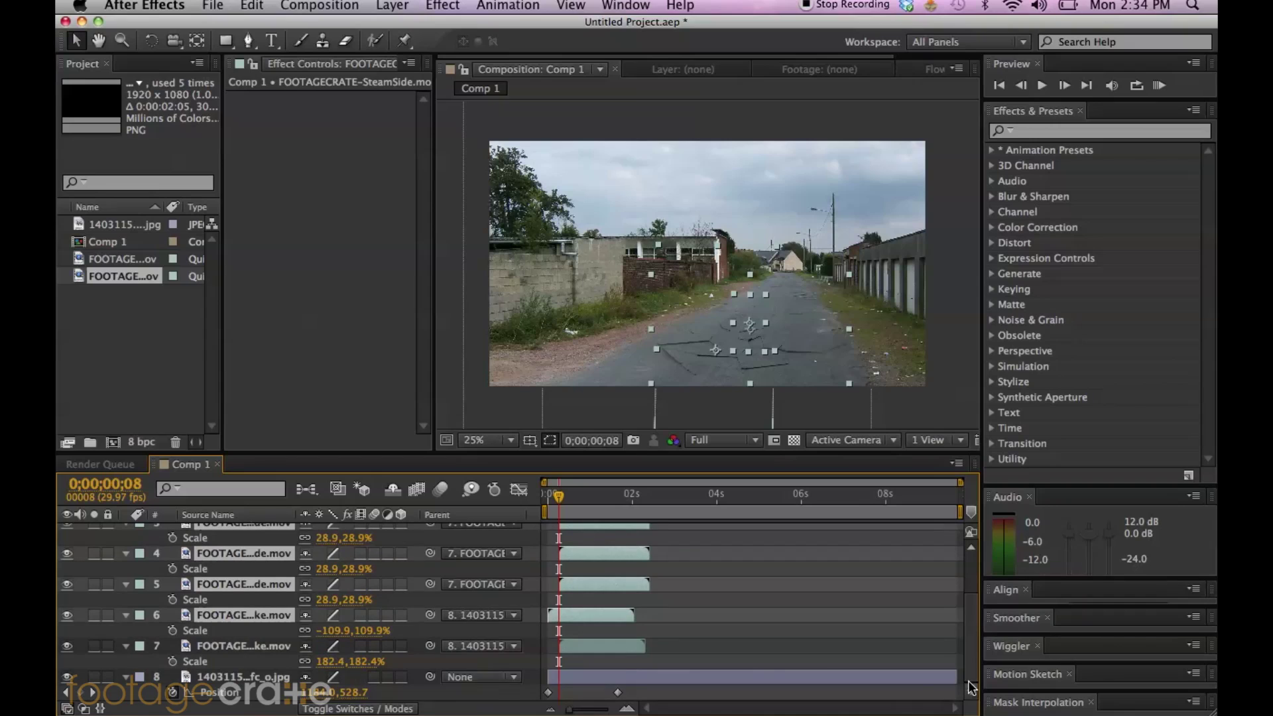
# - Select every layer and pre-compose them into Pre-comp 1, moving all attributes, then scrub to check
pyautogui.keyDown('shift'); pyautogui.click(276, 683); pyautogui.keyUp('shift')
pyautogui.scroll(3, 972, 630)
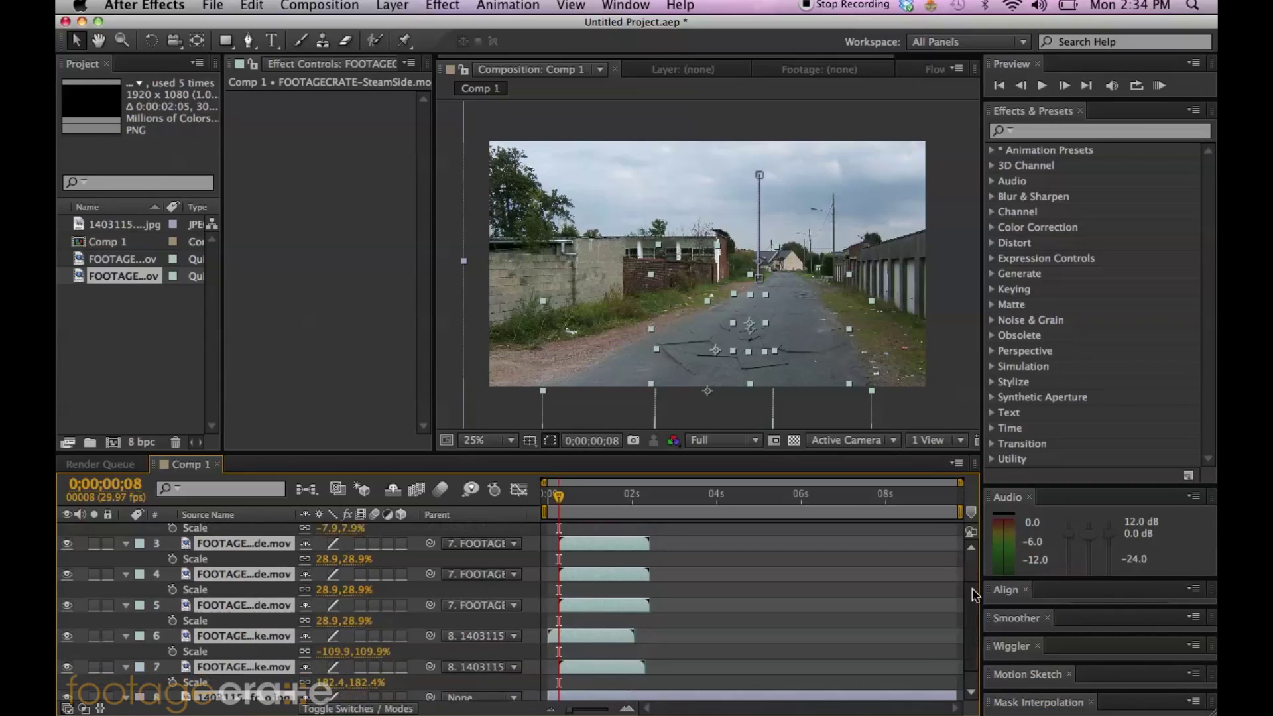
pyautogui.click(392, 5)
pyautogui.moveTo(441, 188)
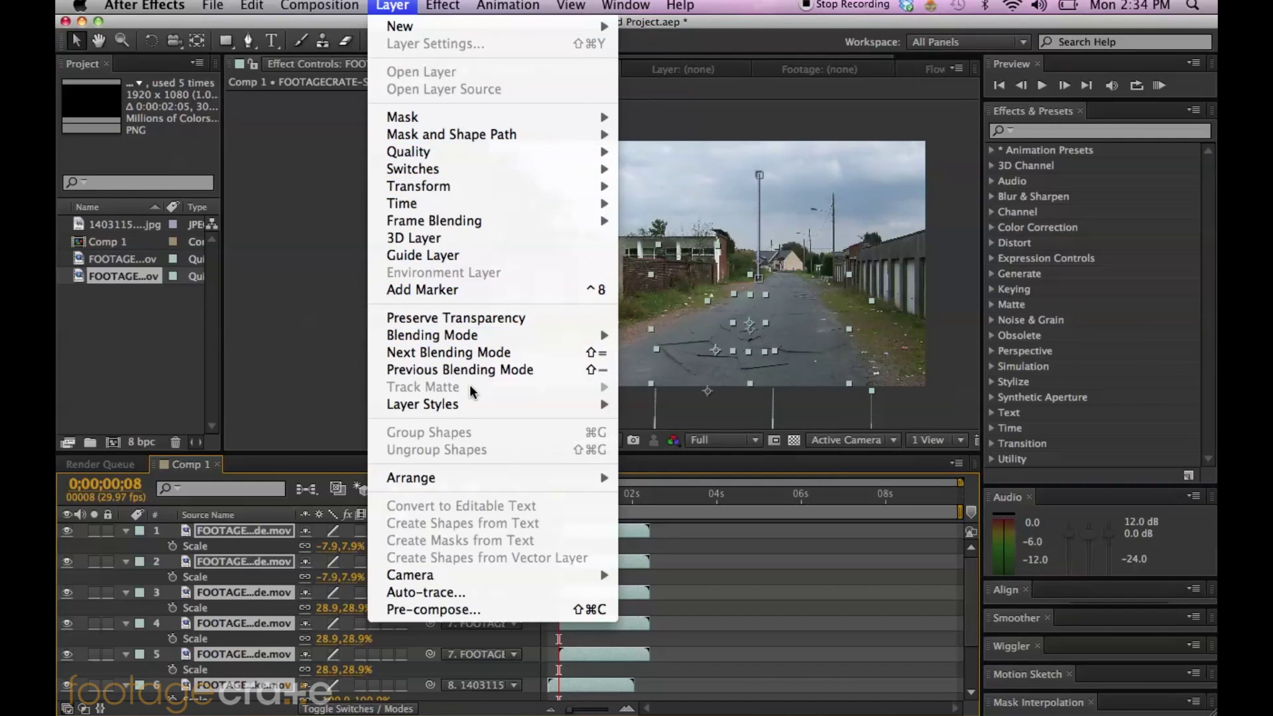
pyautogui.click(455, 605)
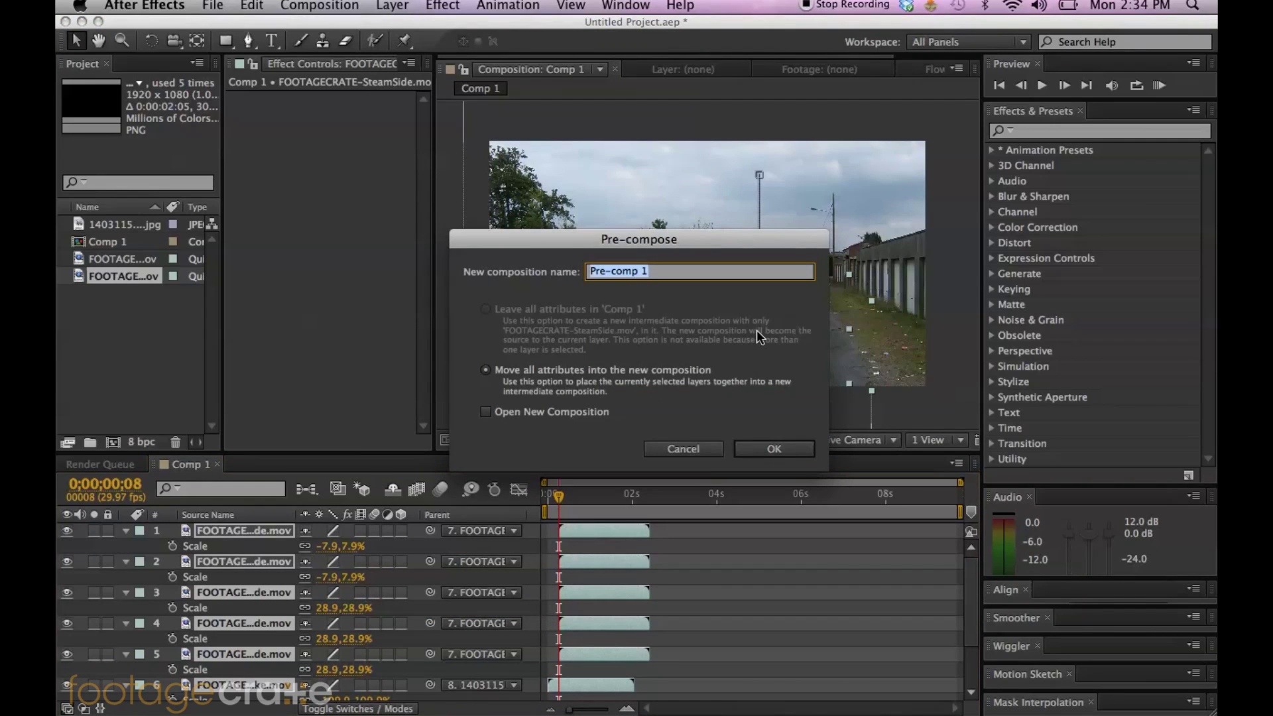
pyautogui.click(774, 449)
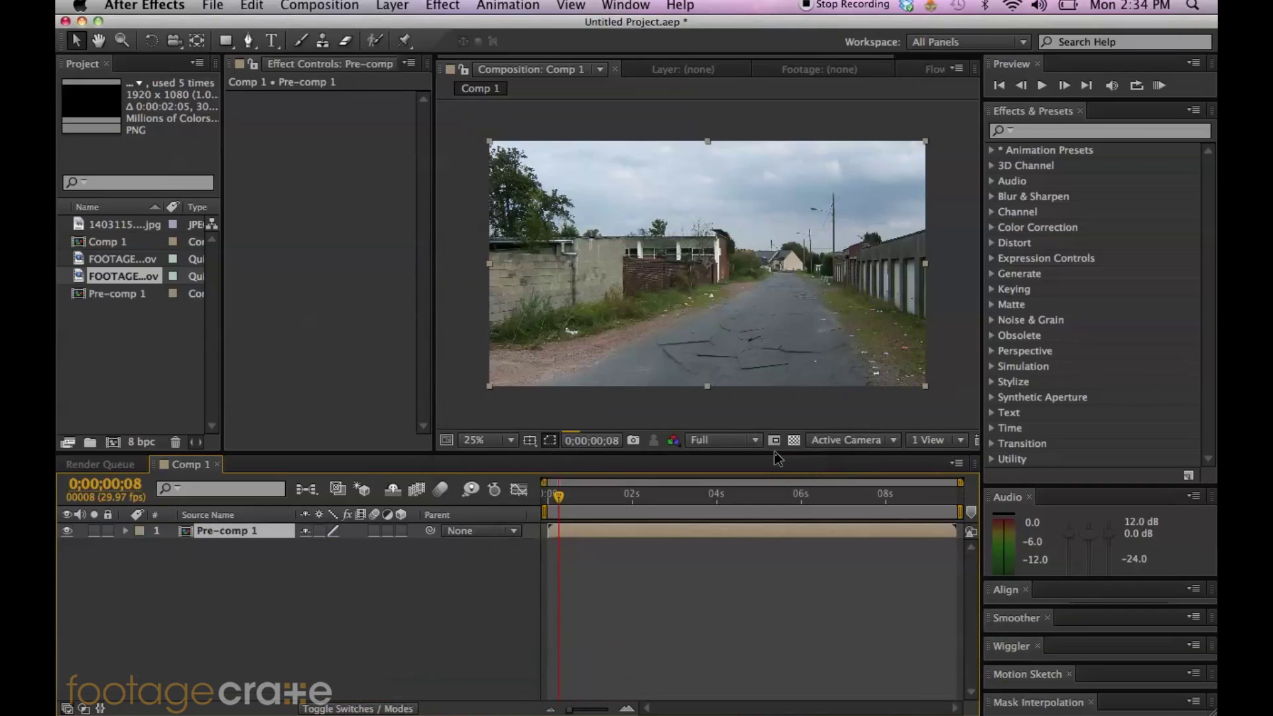
pyautogui.moveTo(560, 496); pyautogui.dragTo(581, 499)
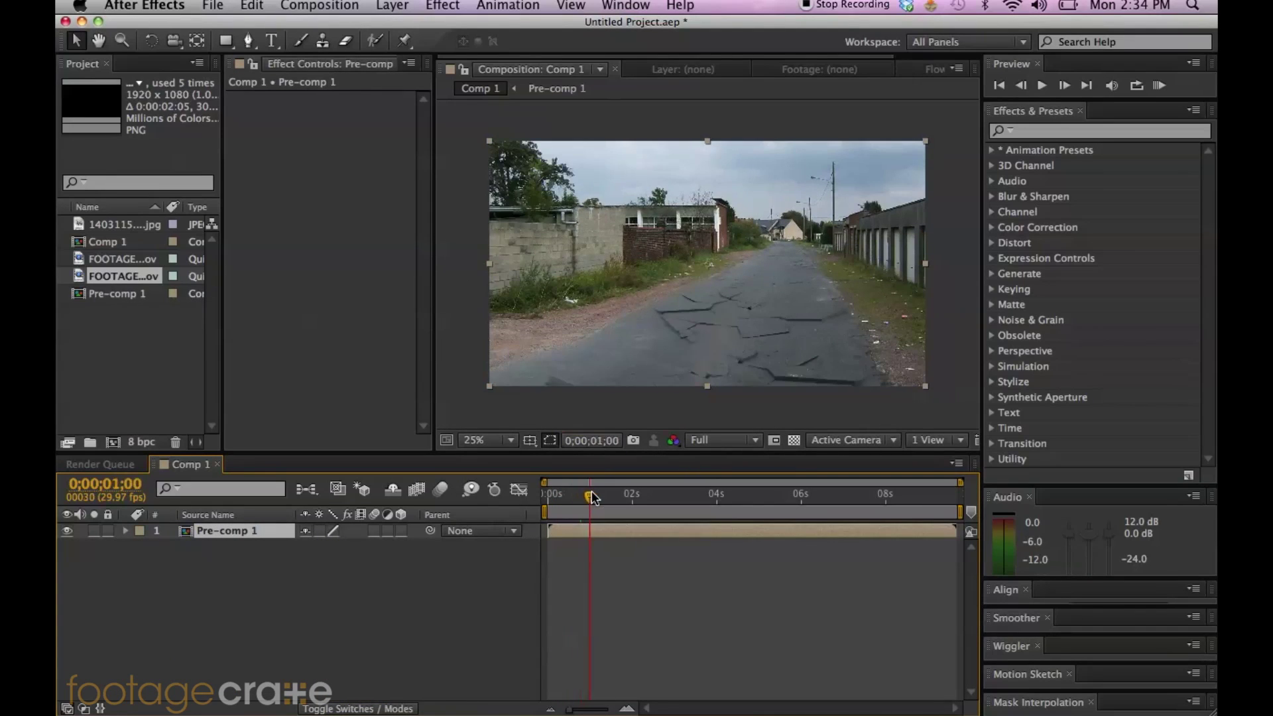
pyautogui.moveTo(593, 498); pyautogui.dragTo(595, 499)
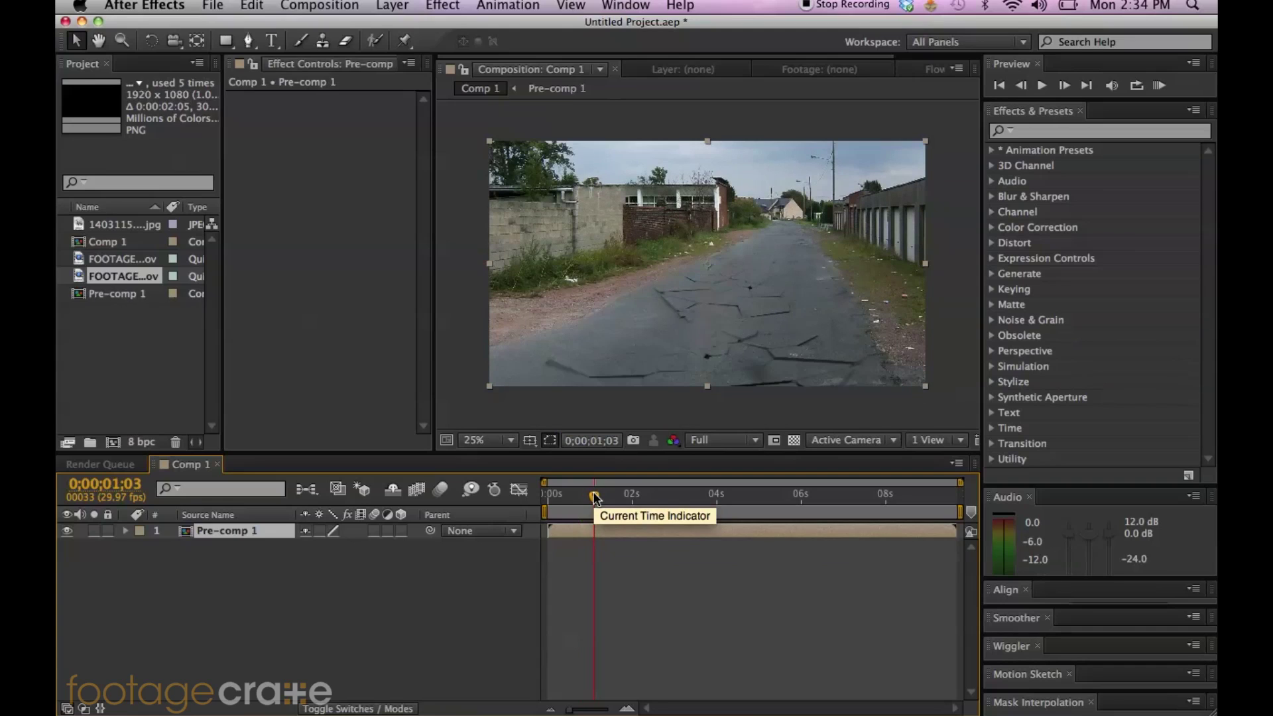
pyautogui.moveTo(595, 499); pyautogui.dragTo(616, 500)
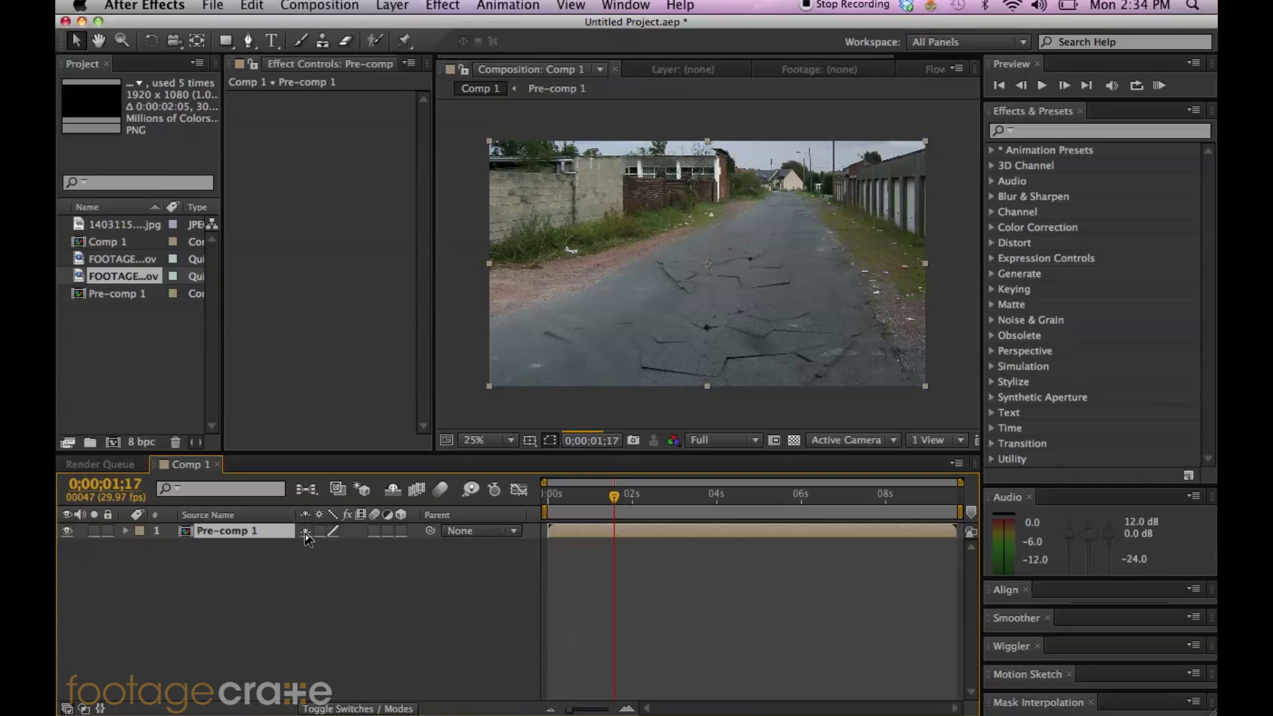
# - Apply the Fast Blur effect to Pre-comp 1 at the first frame
pyautogui.click(544, 494)
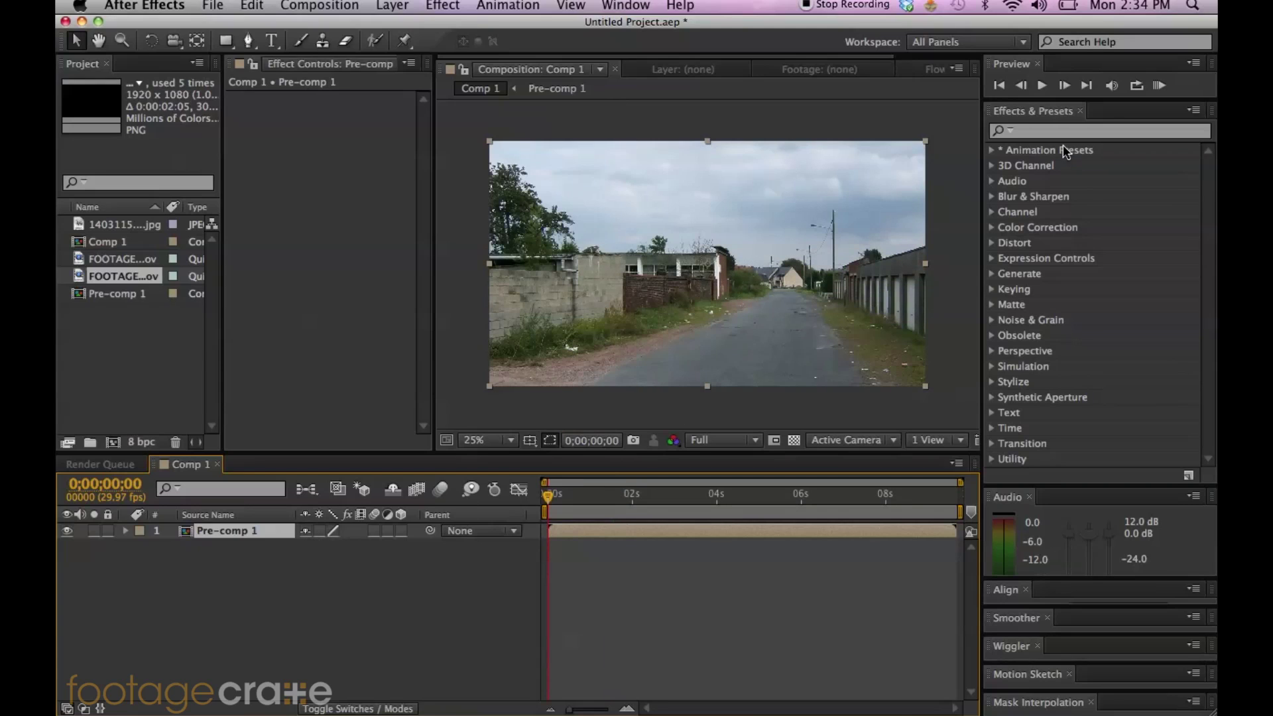
pyautogui.click(1055, 130)
pyautogui.write('fast')
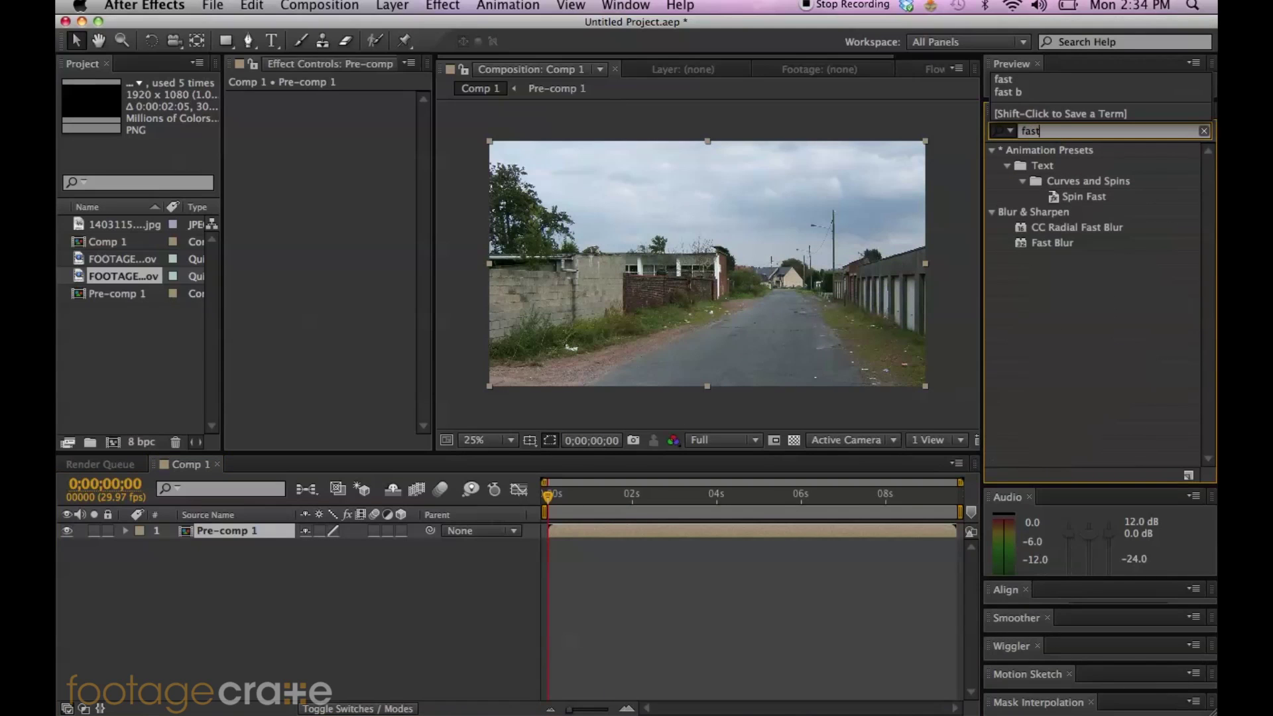
pyautogui.click(1088, 298)
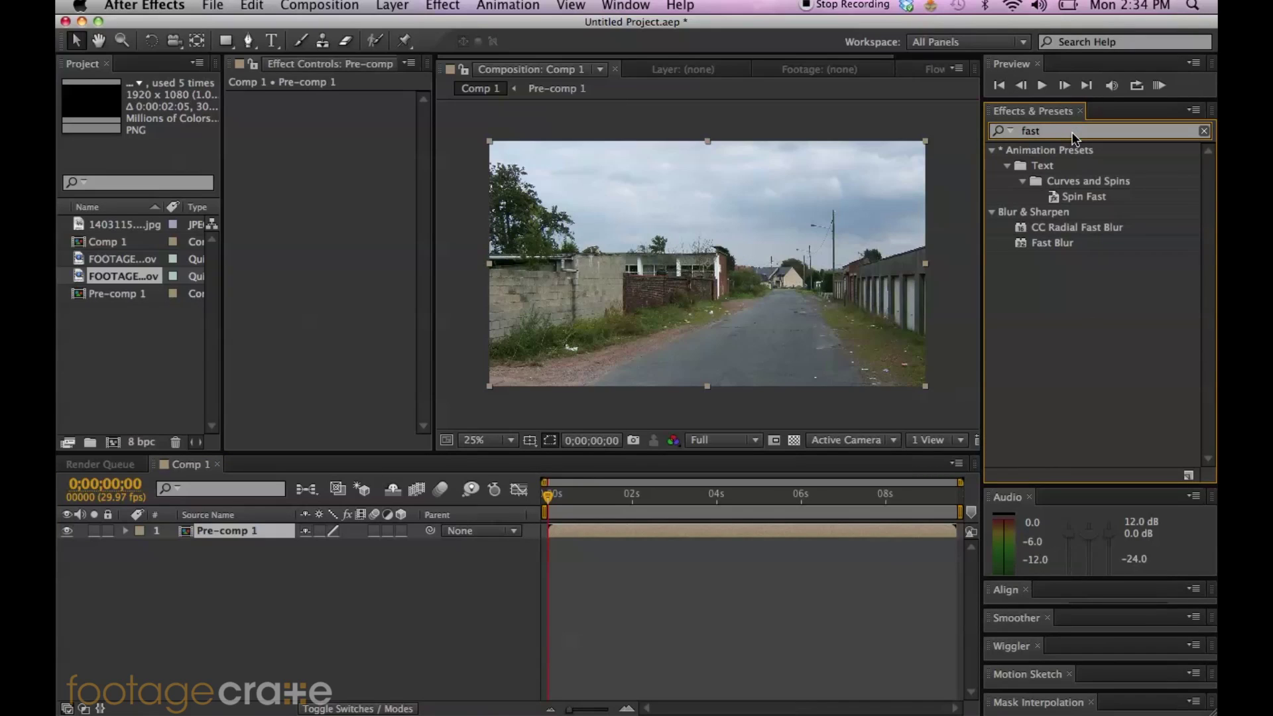
pyautogui.moveTo(1055, 179); pyautogui.dragTo(272, 530)
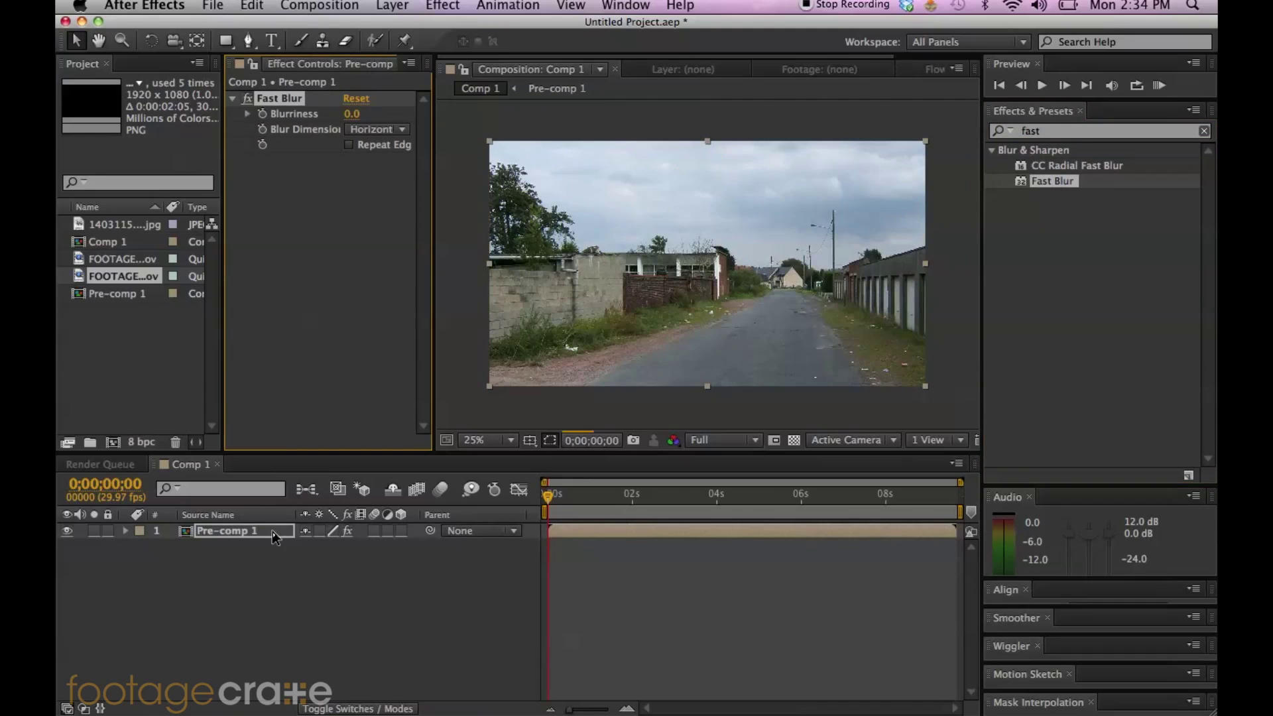
# - Keyframe Blurriness from 6.0, with Repeat Edge Pixels on, down to 0.0 a few frames later
pyautogui.click(356, 116)
pyautogui.press('Return')
pyautogui.click(349, 145)
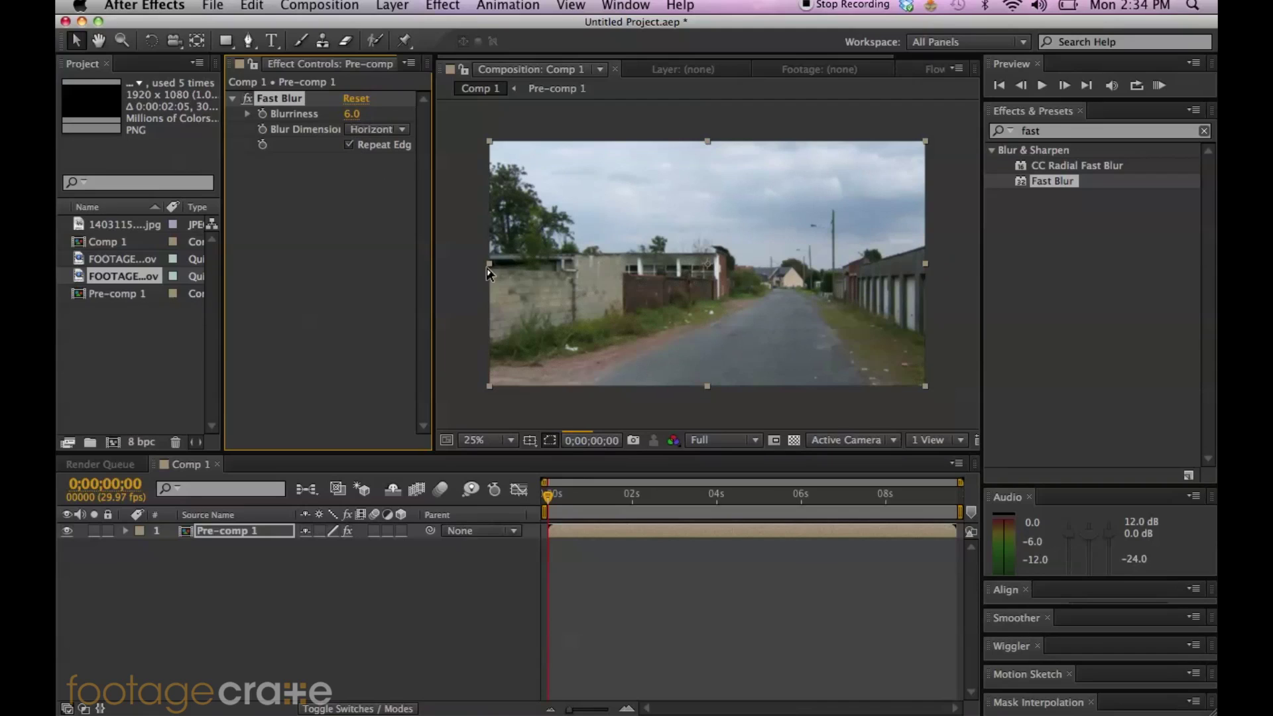
pyautogui.click(263, 113)
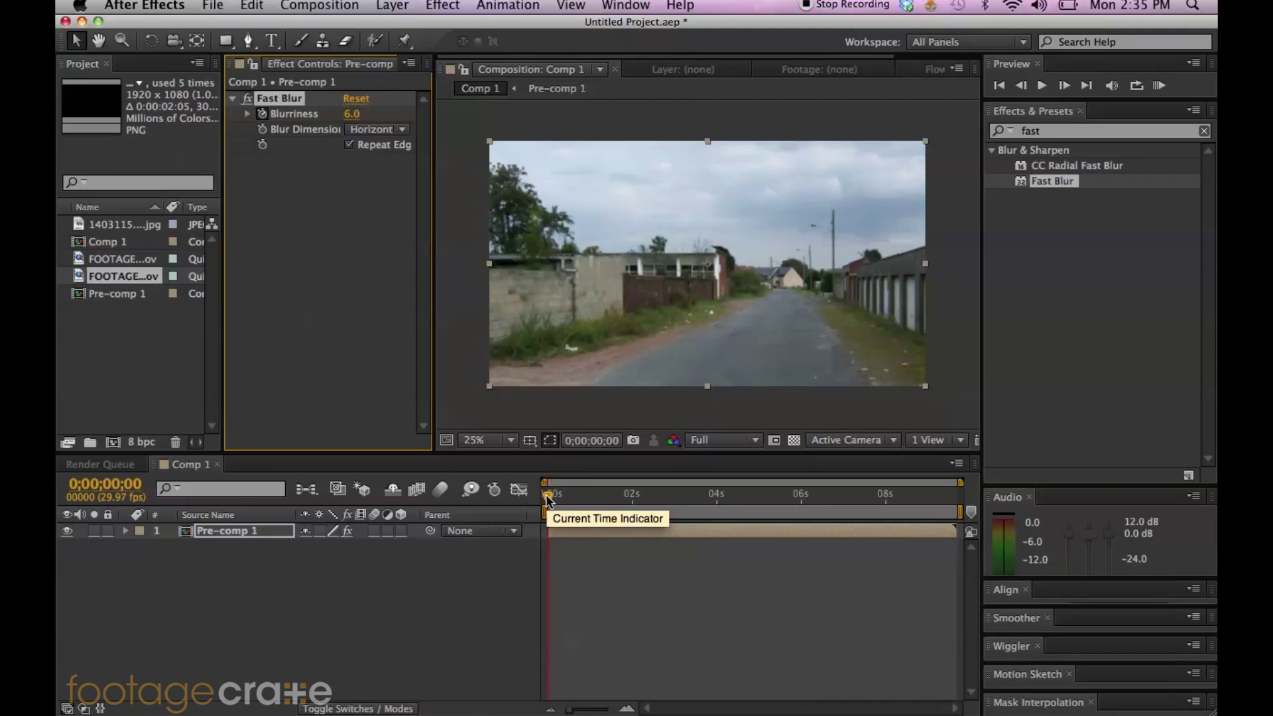
pyautogui.moveTo(546, 497); pyautogui.dragTo(563, 502)
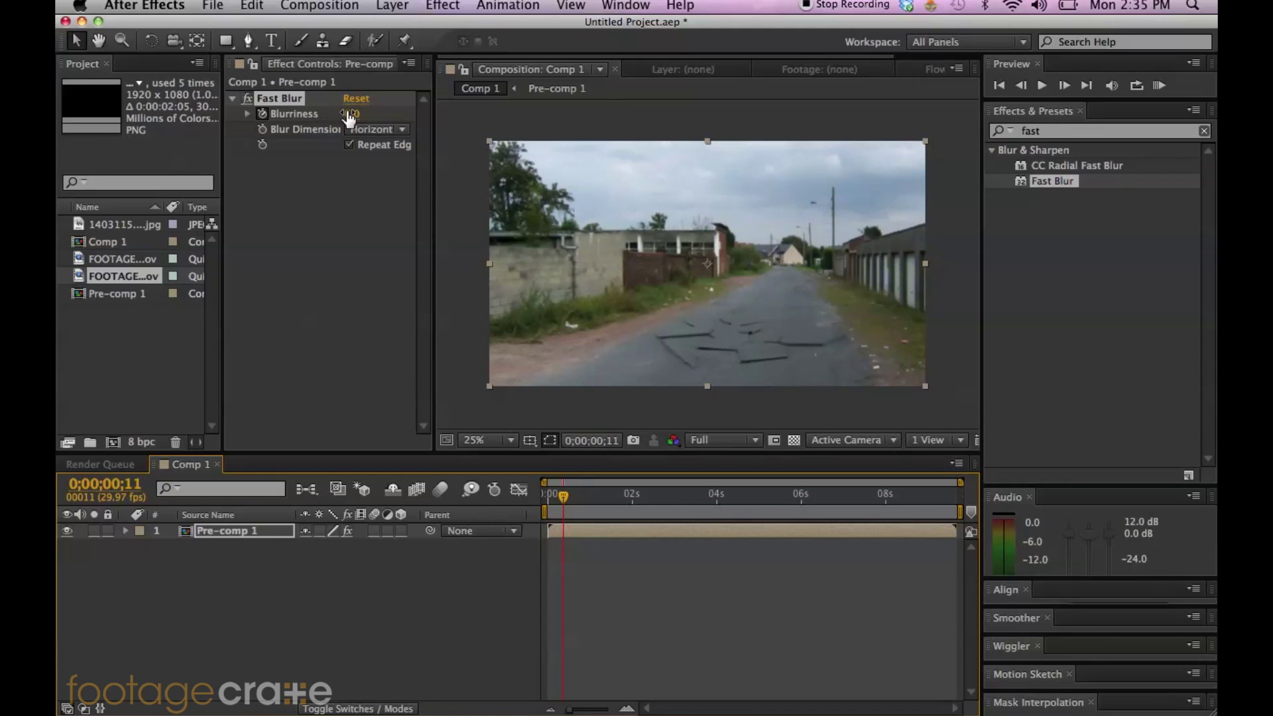
pyautogui.moveTo(350, 118); pyautogui.dragTo(358, 189)
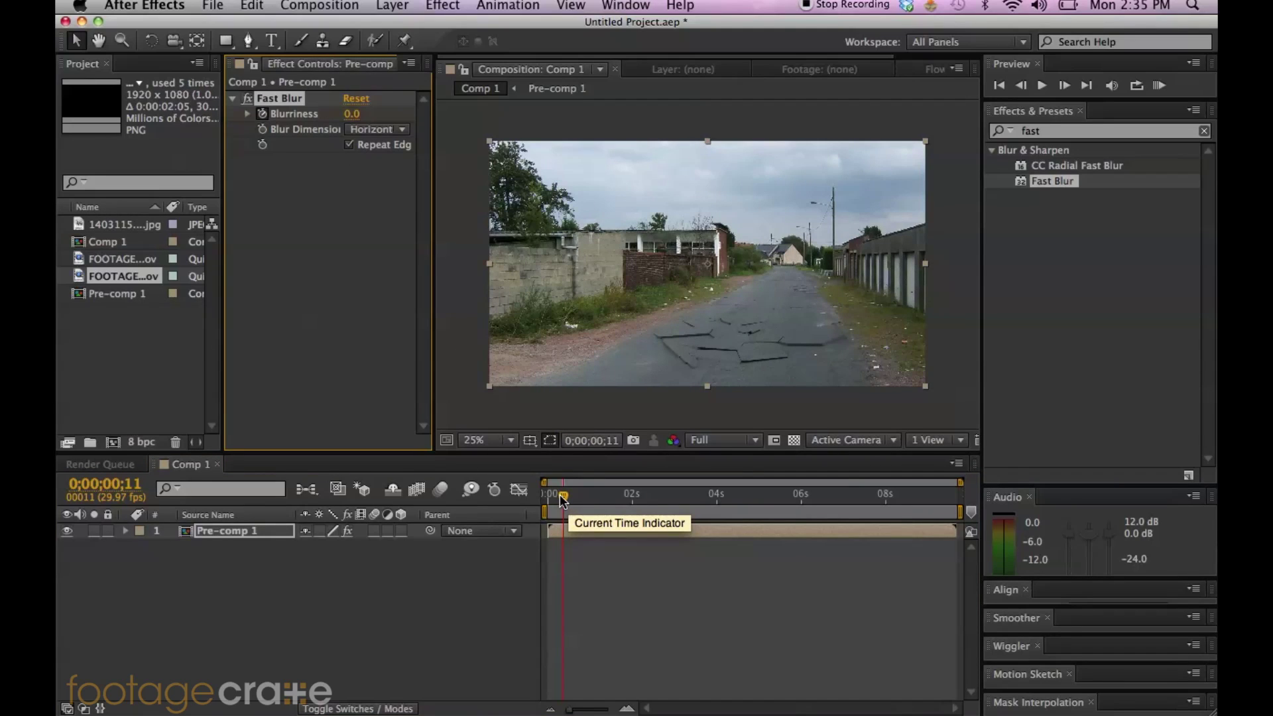
# - Apply the Stylize Motion Tile effect to Pre-comp 1
pyautogui.click(1075, 132)
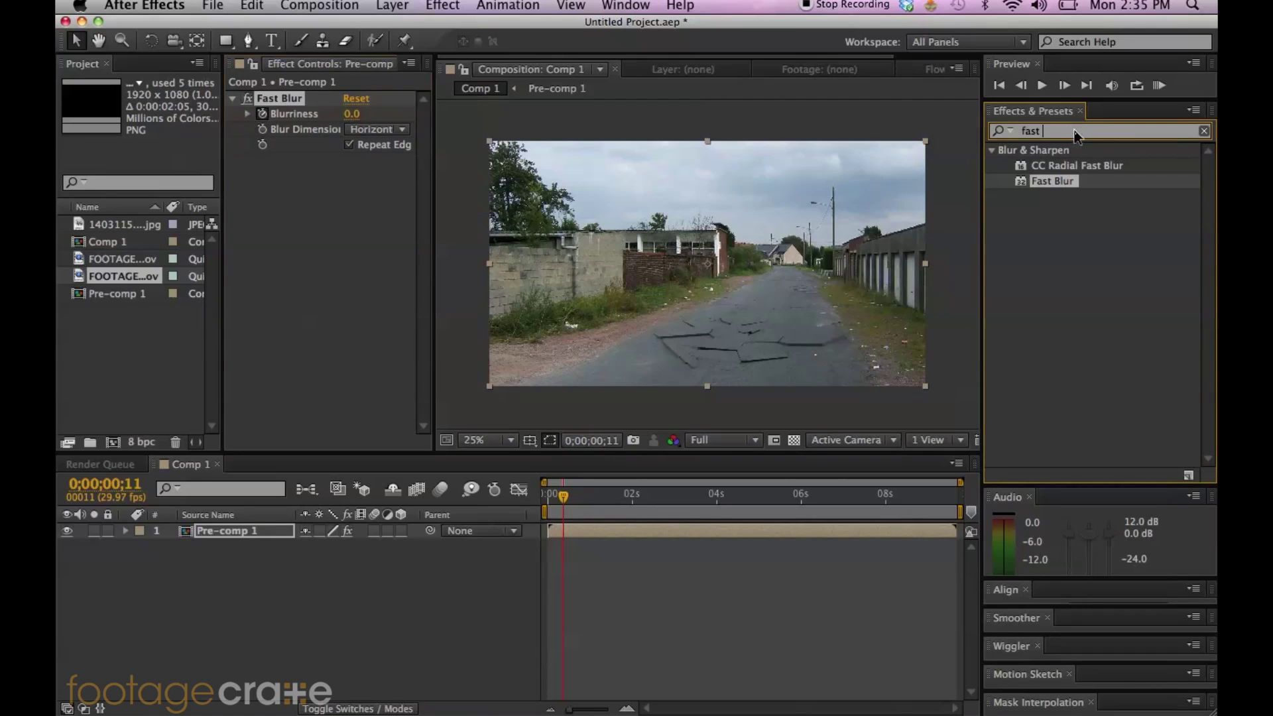
pyautogui.write(']\\\\\\')
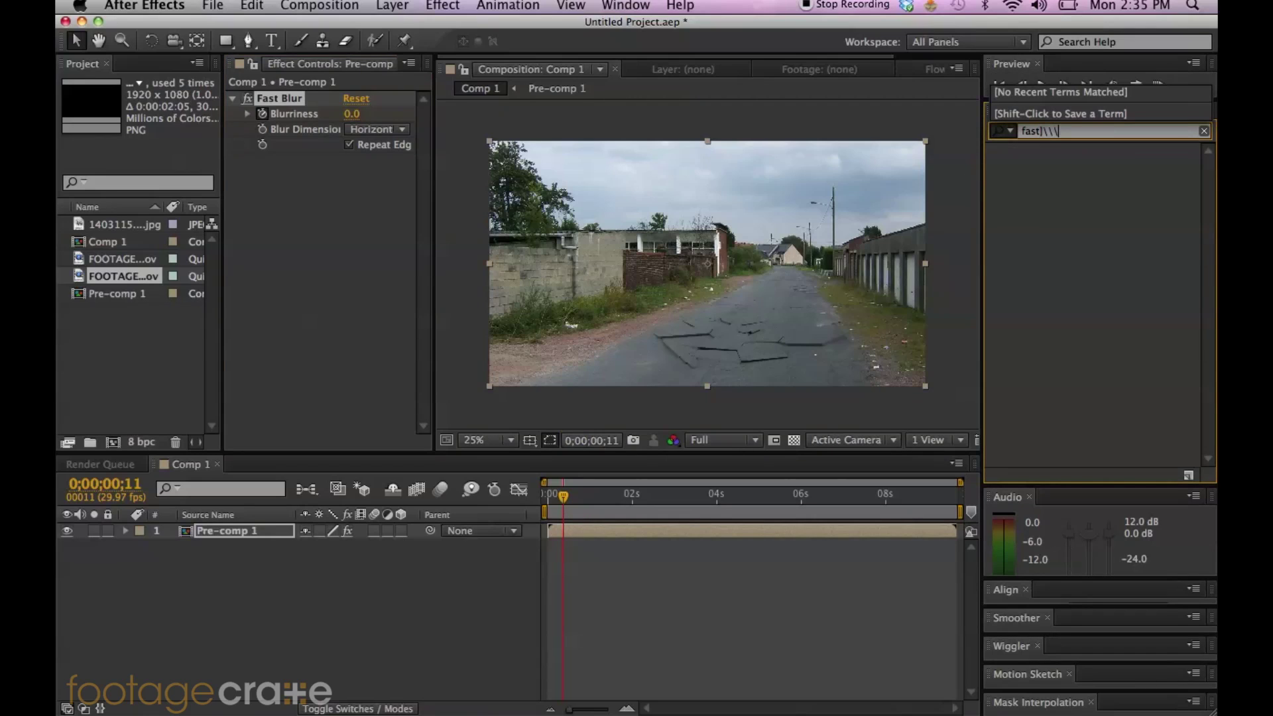
pyautogui.press('BackSpace')
pyautogui.press('BackSpace')
pyautogui.press('BackSpace')
pyautogui.press('BackSpace')
pyautogui.write('motion')
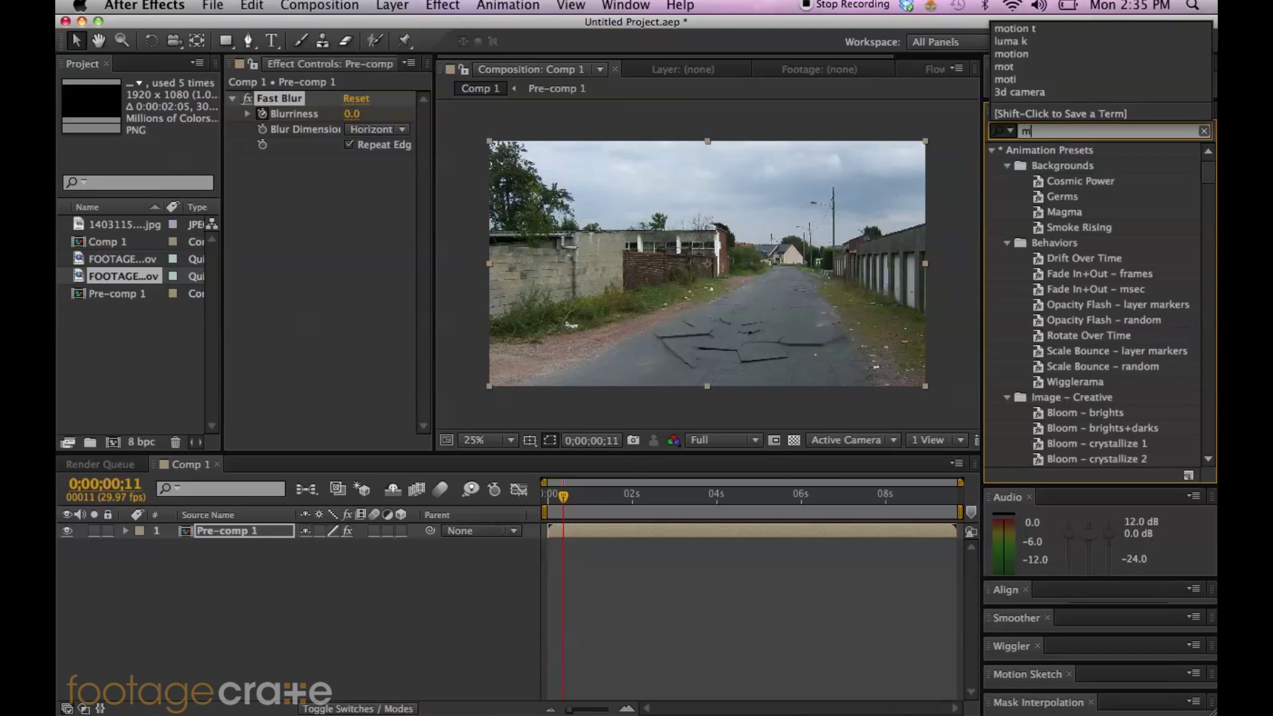
pyautogui.click(1073, 241)
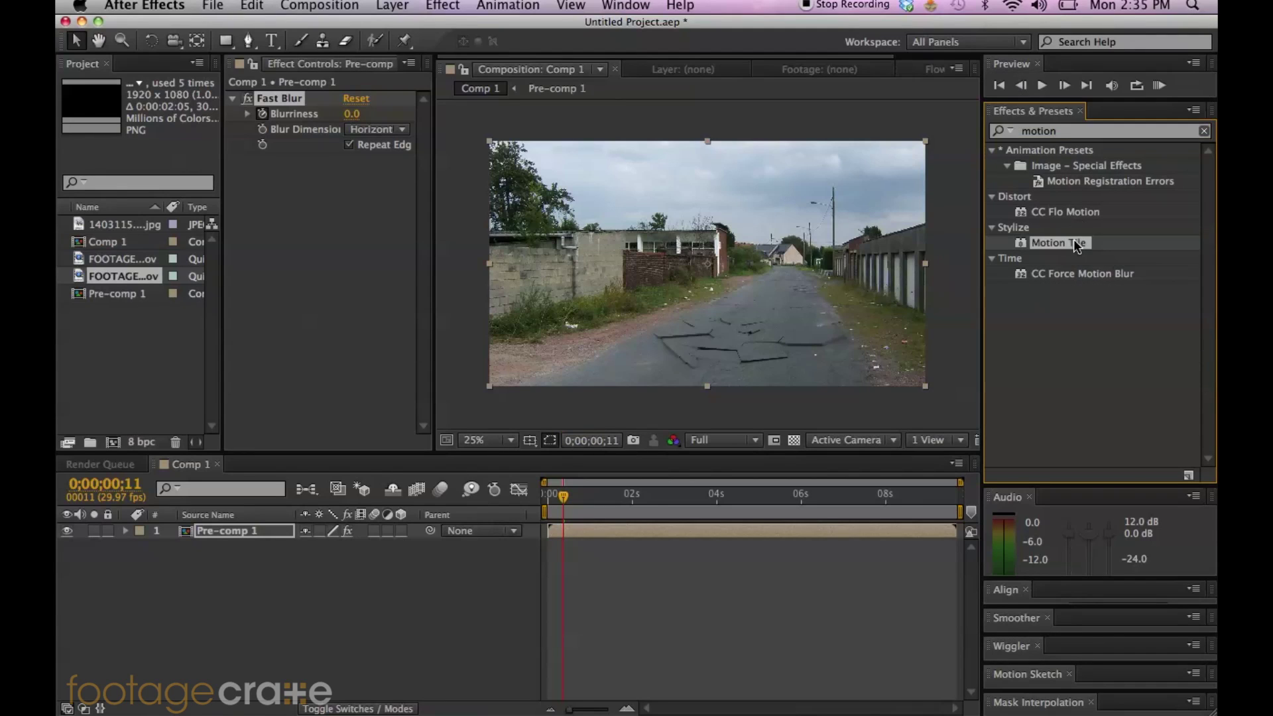
pyautogui.moveTo(1073, 242); pyautogui.dragTo(391, 265)
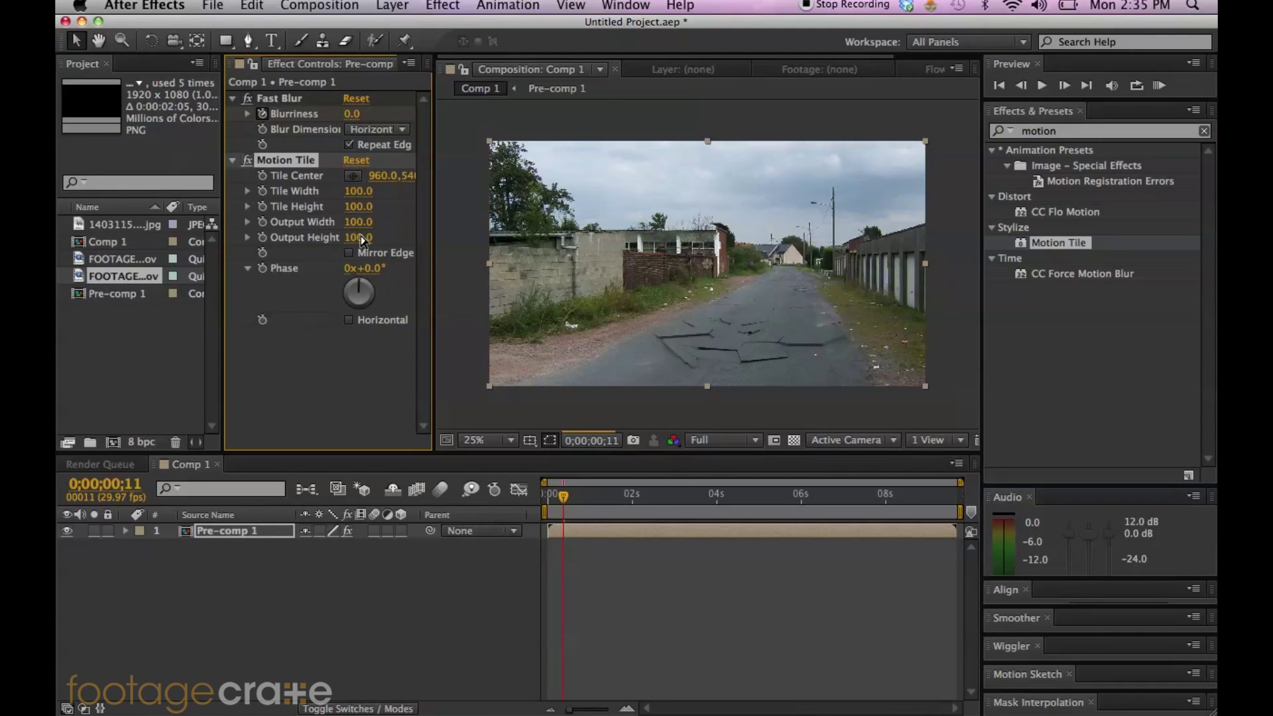
# - Turn on Mirror Edges and set Motion Tile Output Width and Height to 200
pyautogui.click(349, 253)
pyautogui.moveTo(358, 221); pyautogui.dragTo(371, 222)
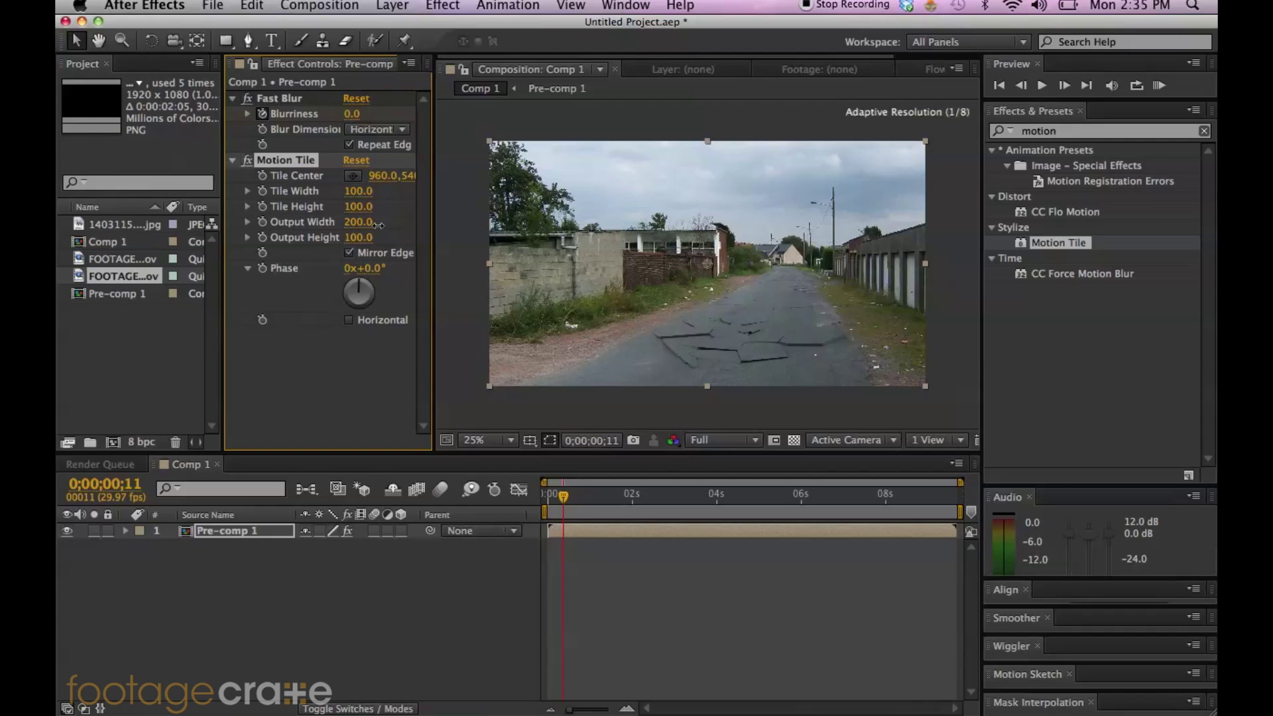
pyautogui.click(358, 237)
pyautogui.write('200')
pyautogui.press('Return')
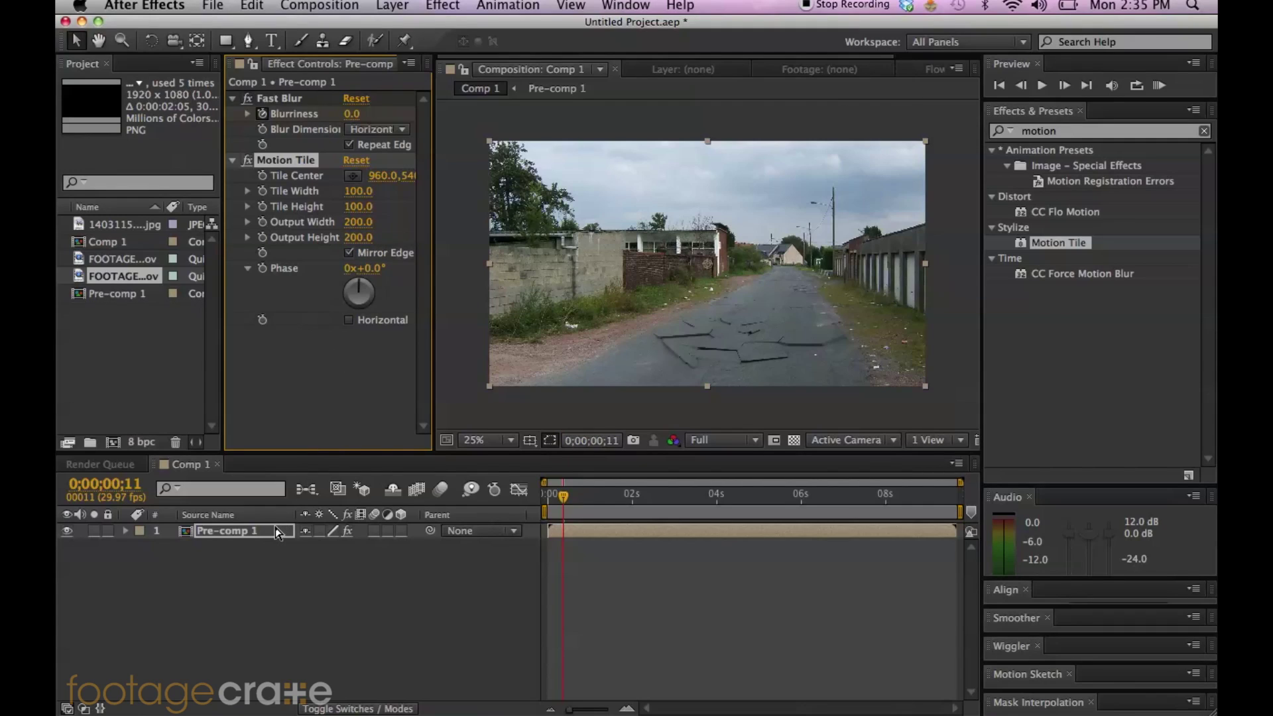
pyautogui.moveTo(698, 298); pyautogui.dragTo(831, 232)
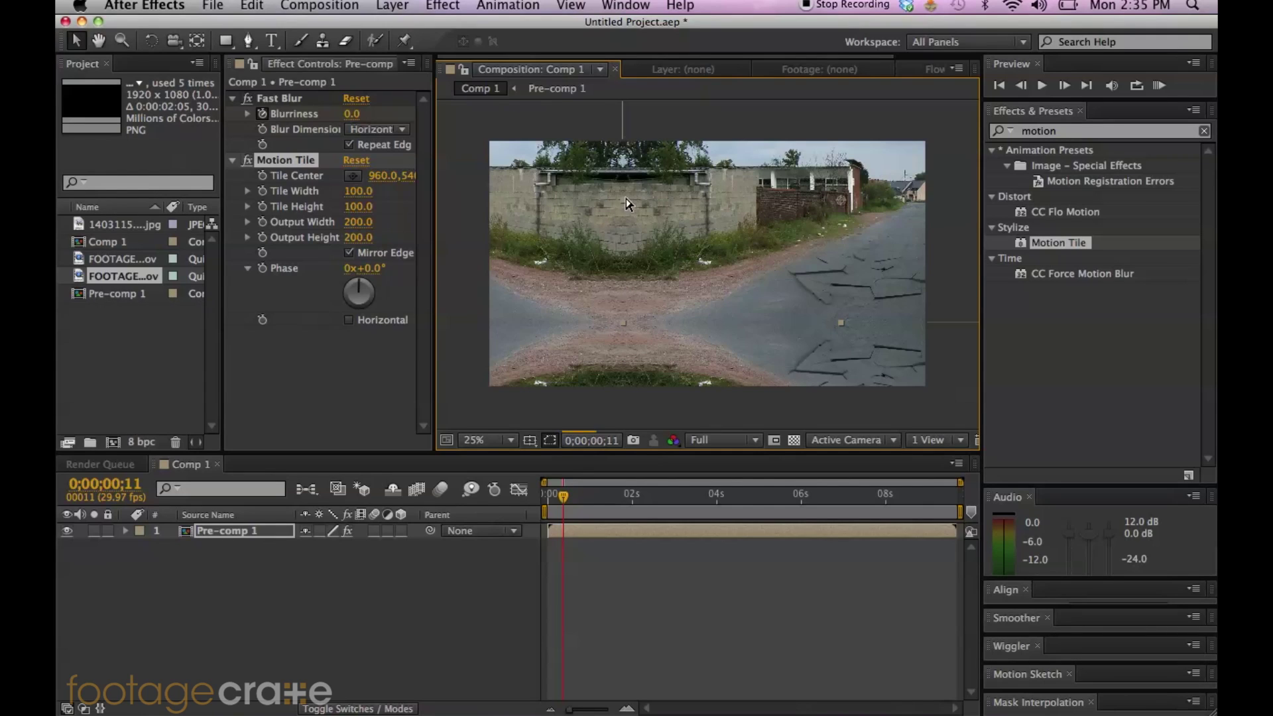
pyautogui.click(814, 253)
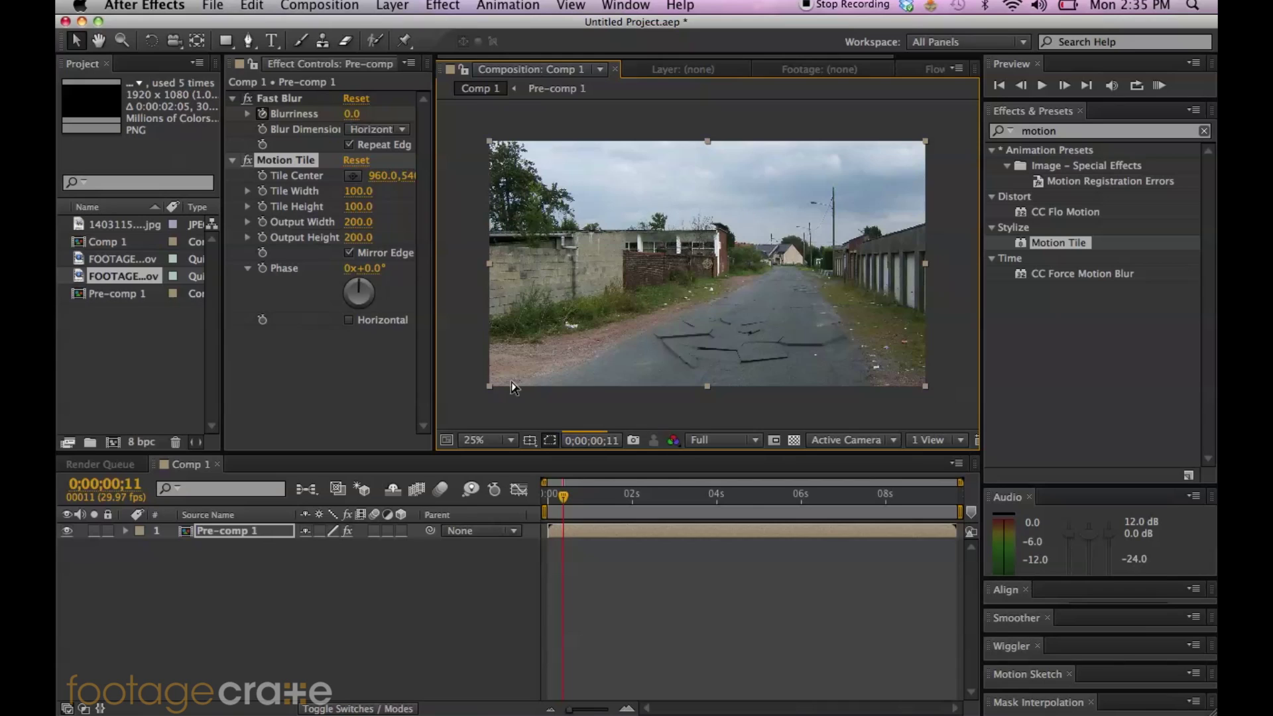
pyautogui.doubleClick(1047, 133)
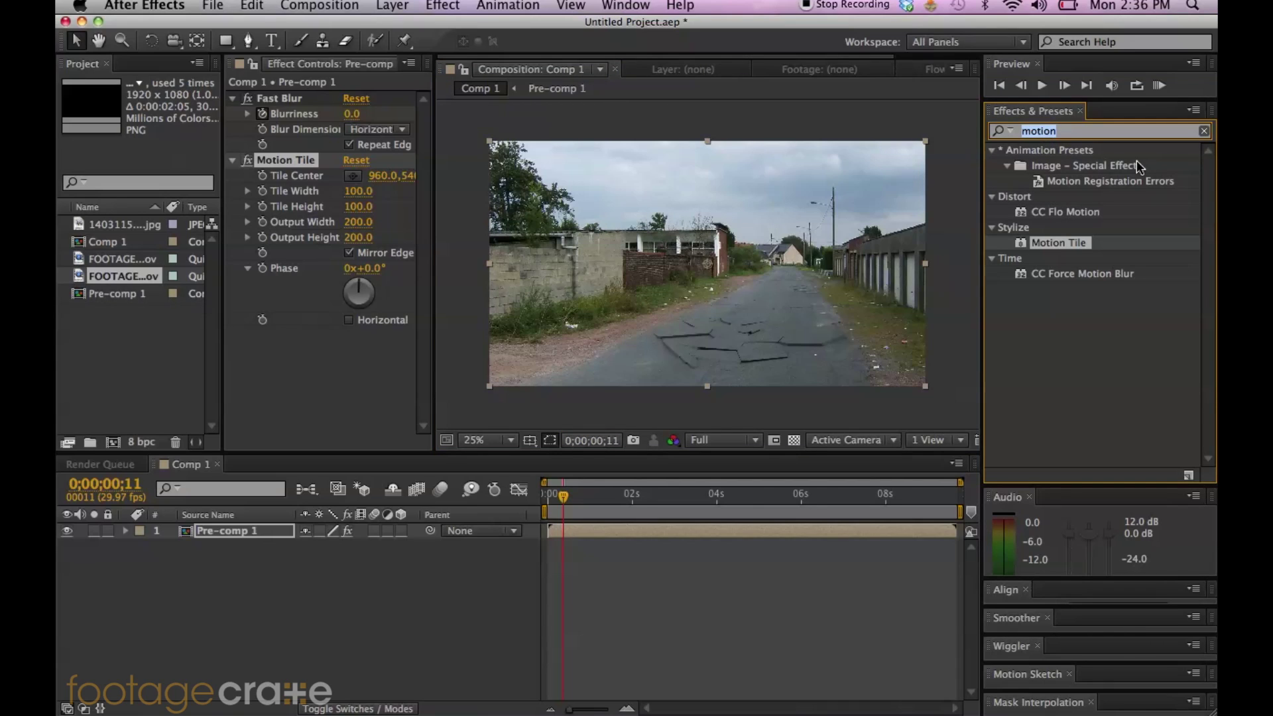
# - Apply the Wigglerama preset to Pre-comp 1 and return to the first frame
pyautogui.write('wigg')
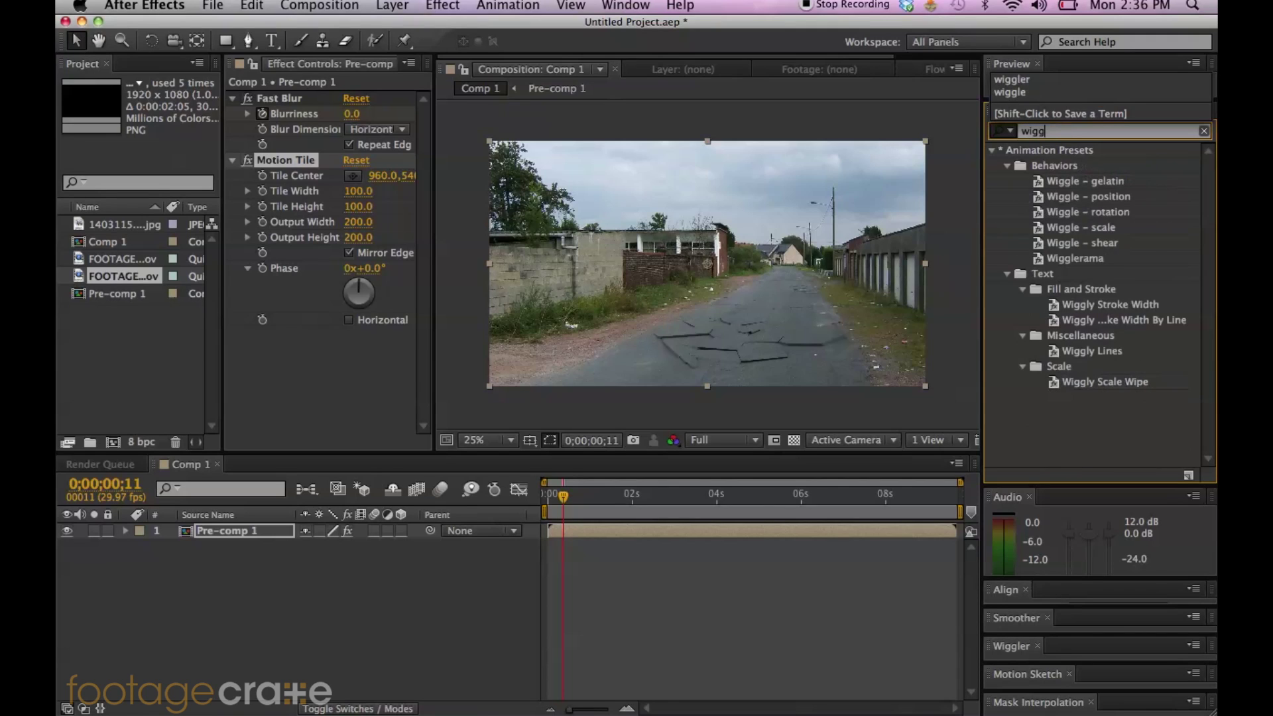
pyautogui.write('ler')
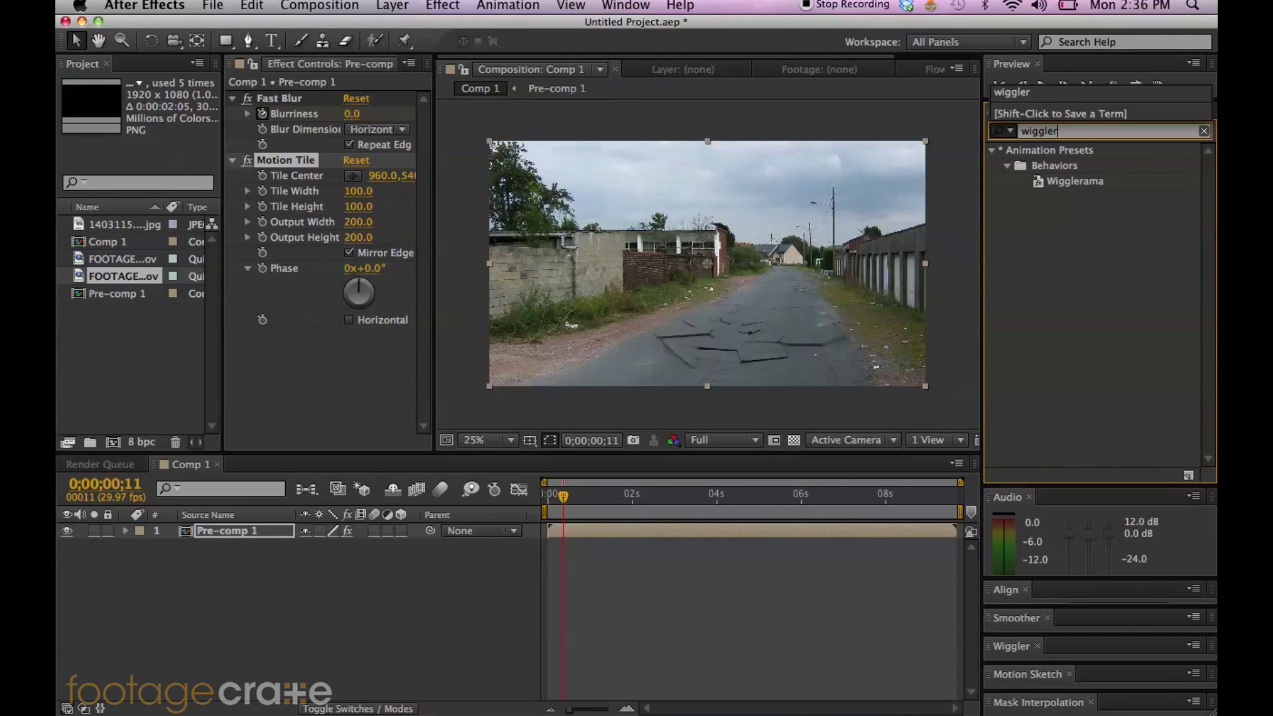
pyautogui.click(1098, 176)
pyautogui.moveTo(1098, 176); pyautogui.dragTo(381, 370)
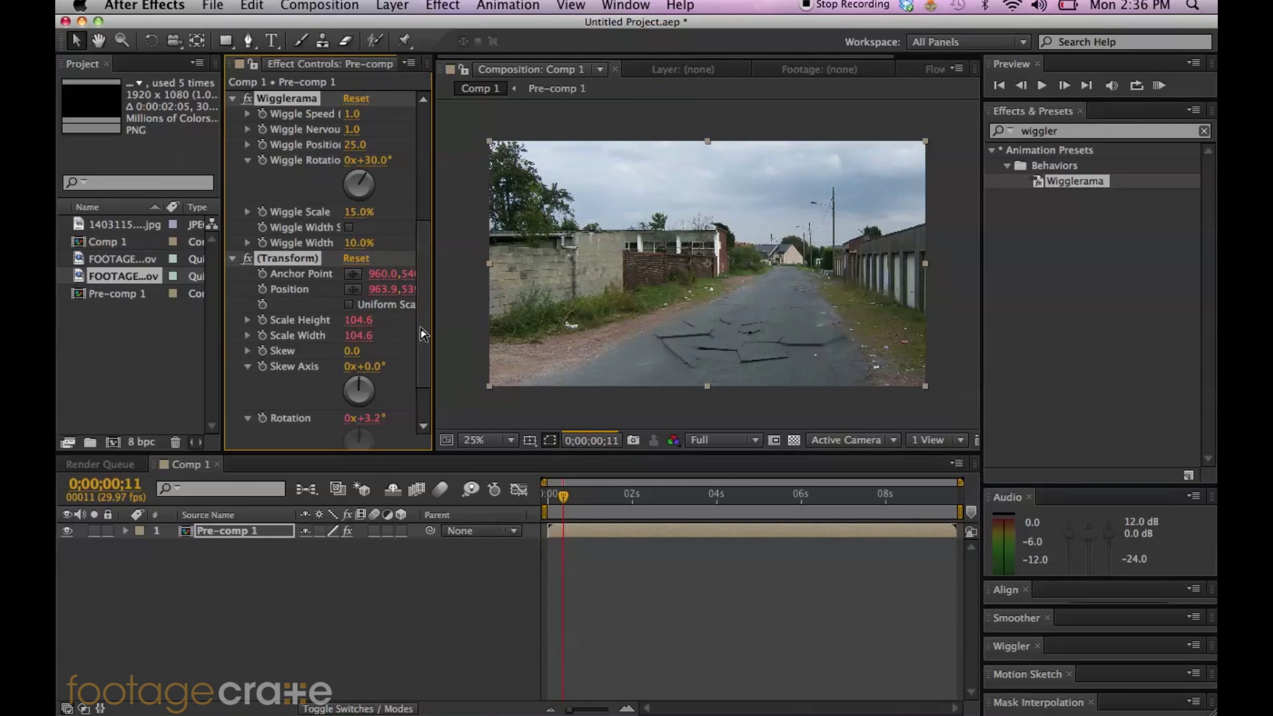
pyautogui.scroll(-3, 420, 332)
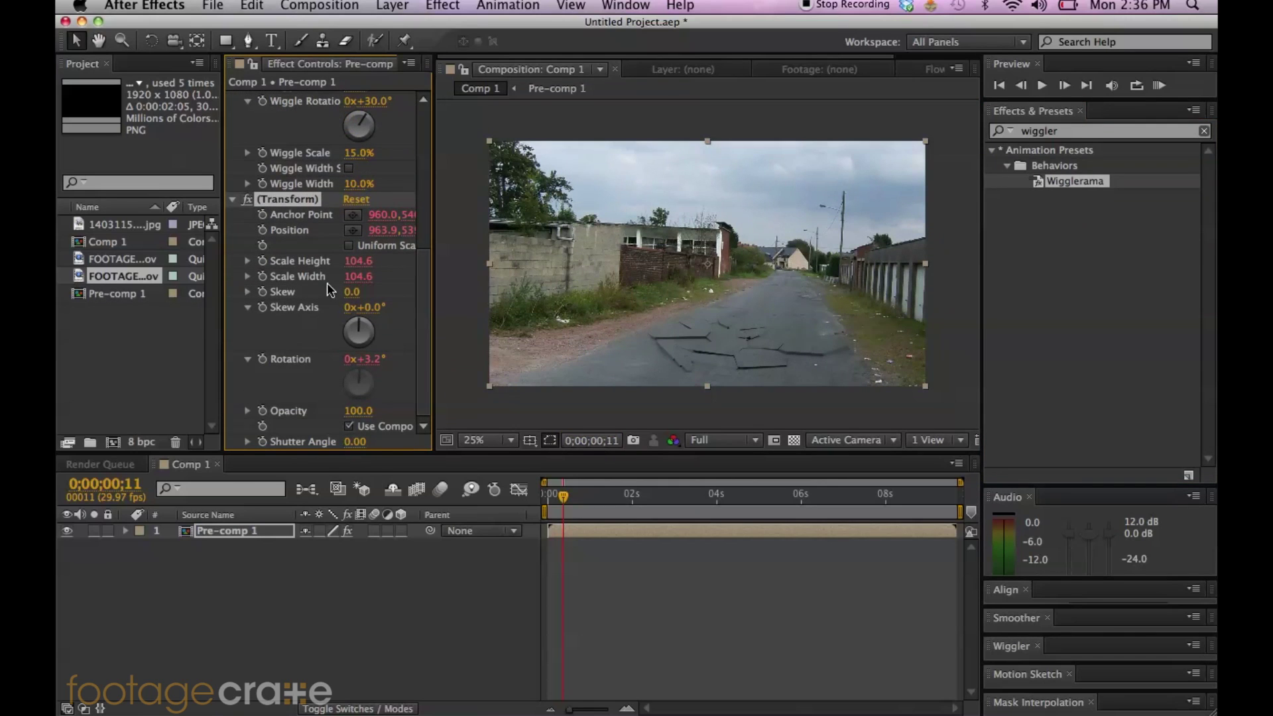
pyautogui.moveTo(565, 496); pyautogui.dragTo(514, 500)
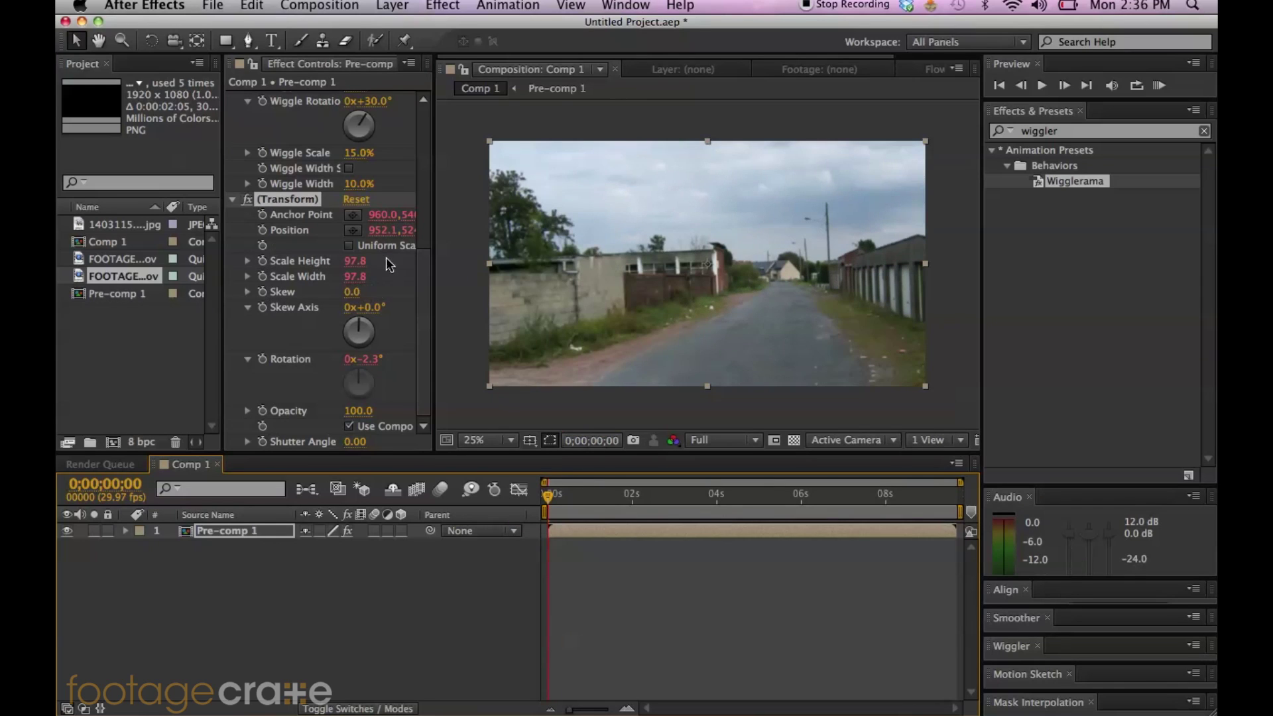
pyautogui.scroll(7, 419, 281)
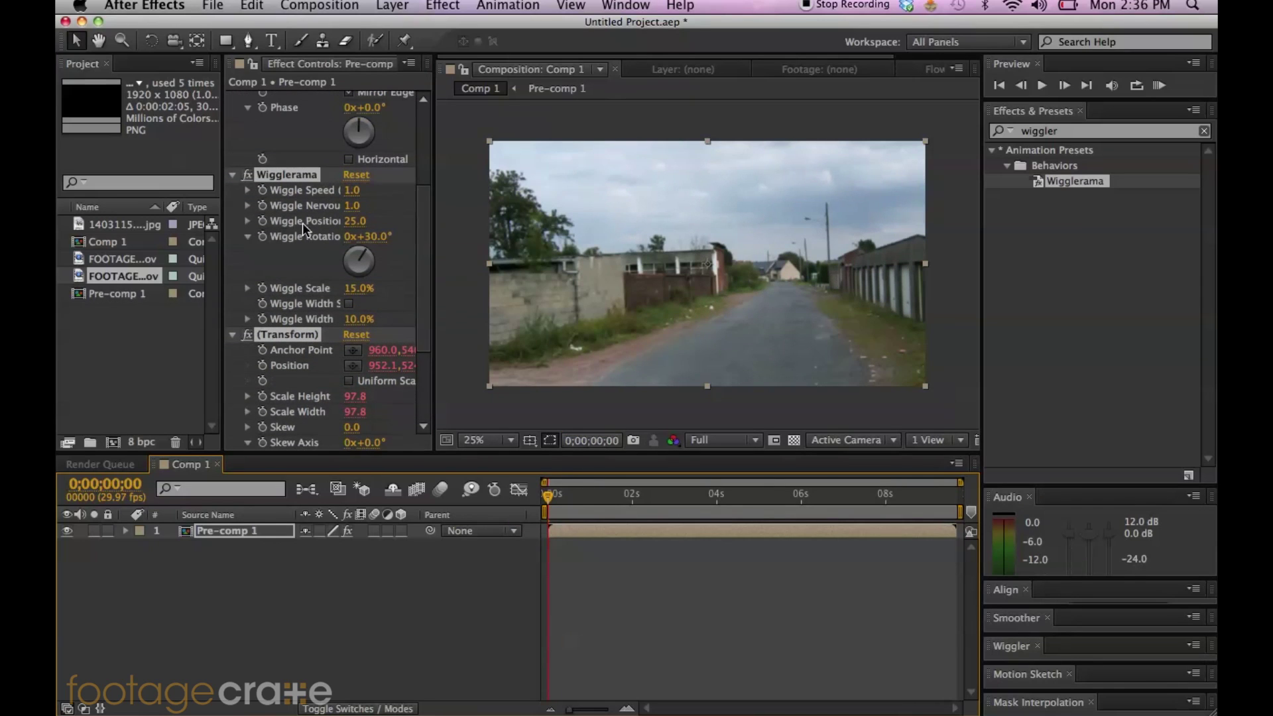
# - Keyframe Wiggle Speed, Nervousness and Position, zeroing Speed and Position
pyautogui.click(262, 190)
pyautogui.click(262, 206)
pyautogui.click(263, 221)
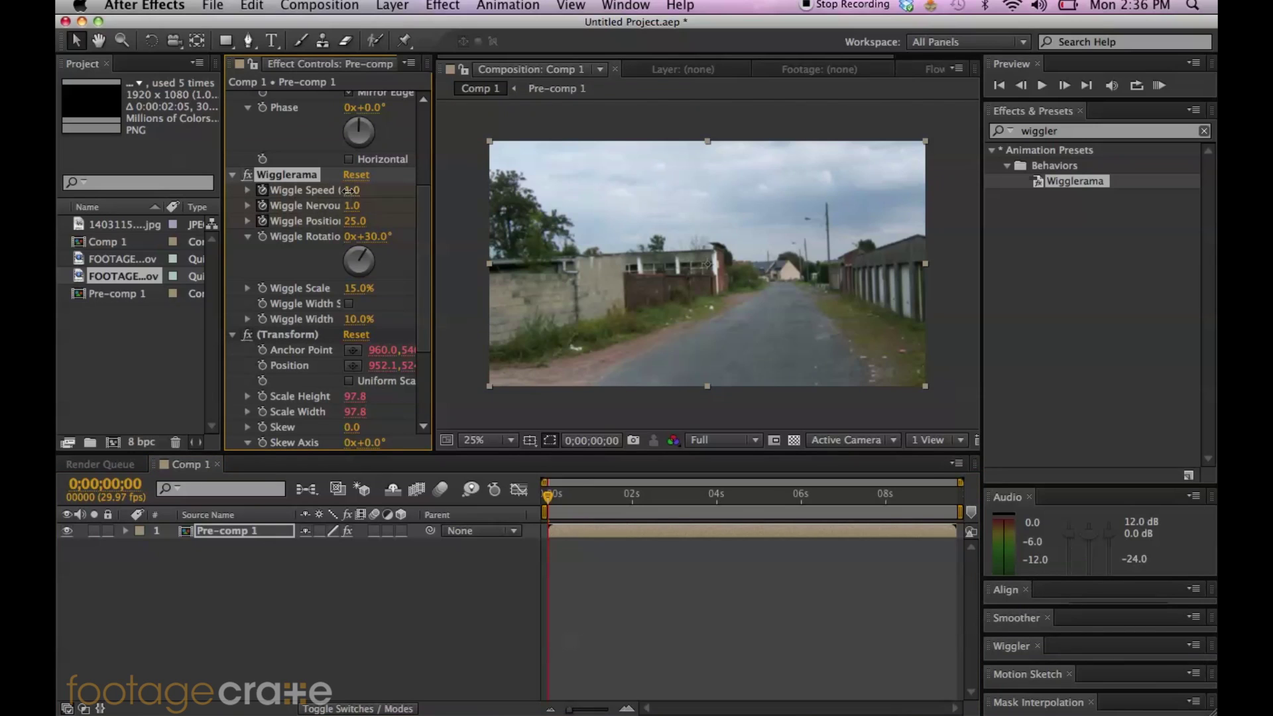
pyautogui.moveTo(348, 190); pyautogui.dragTo(285, 193)
pyautogui.moveTo(350, 221); pyautogui.dragTo(285, 238)
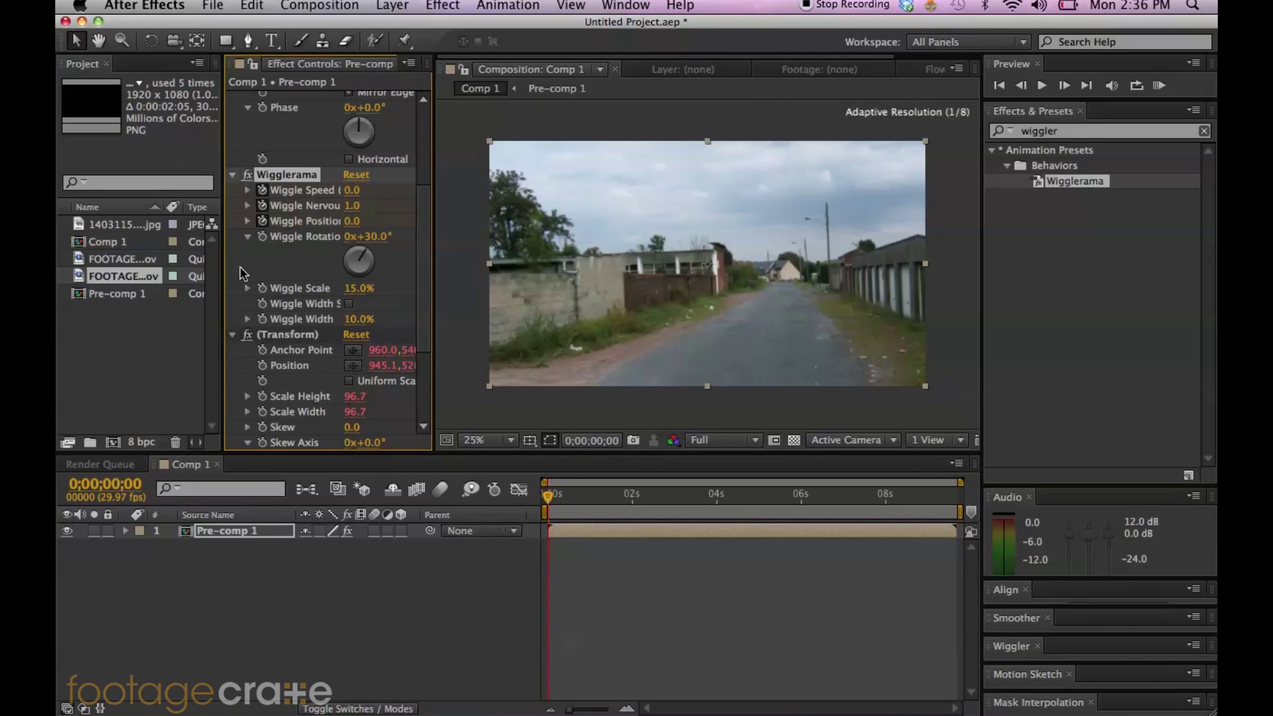
# - Set Wiggle Rotation, Wiggle Scale and Wiggle Width each to 0
pyautogui.click(367, 237)
pyautogui.write('0')
pyautogui.press('Return')
pyautogui.click(352, 289)
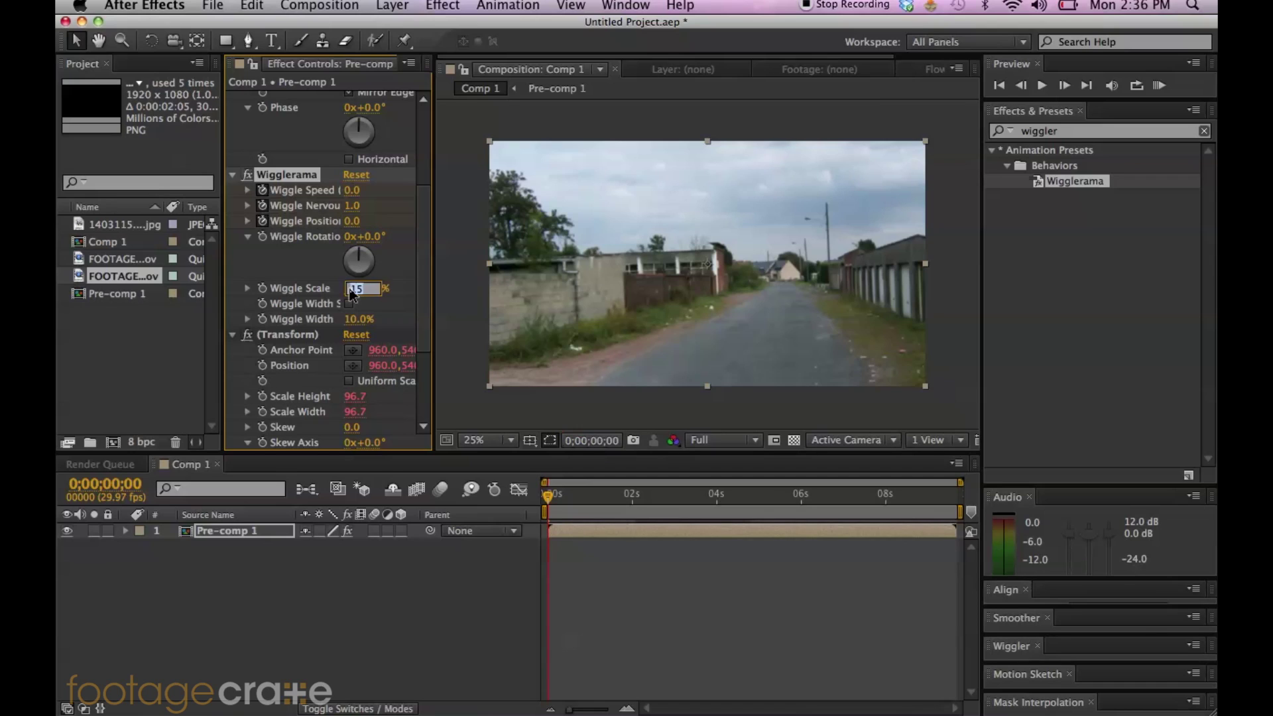
pyautogui.write('0')
pyautogui.press('Return')
pyautogui.click(352, 320)
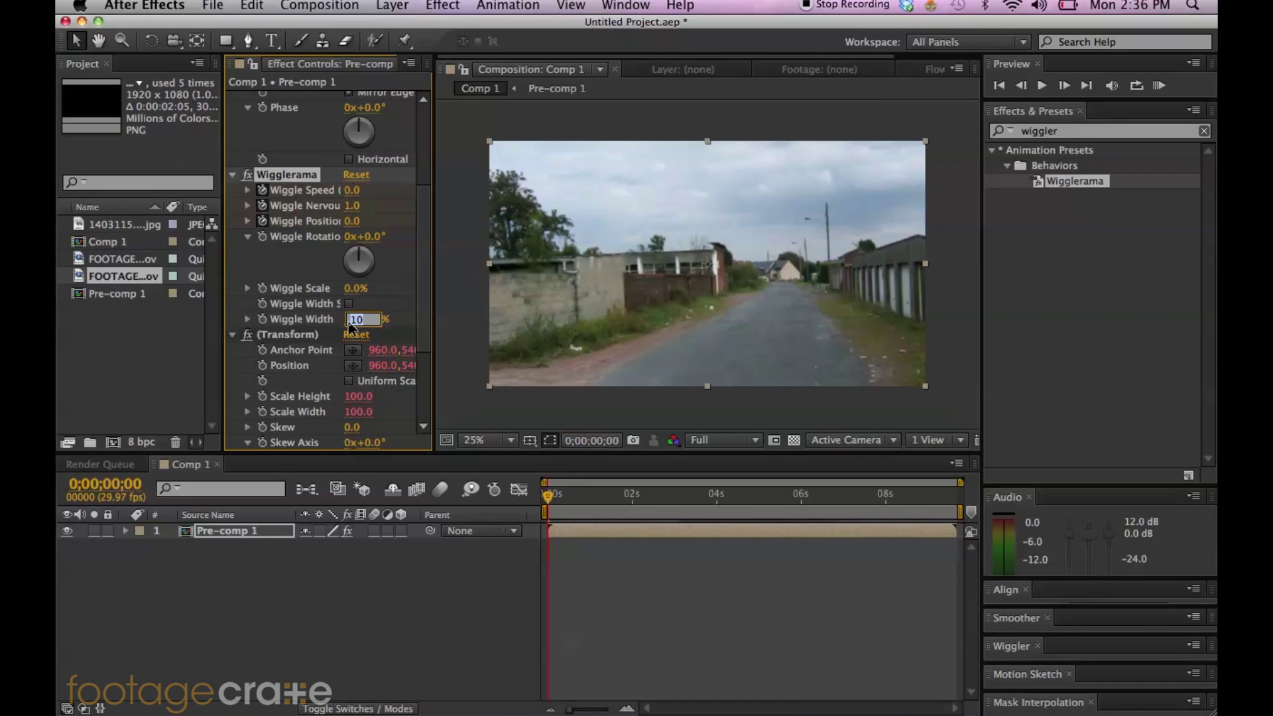
pyautogui.write('0')
pyautogui.press('Return')
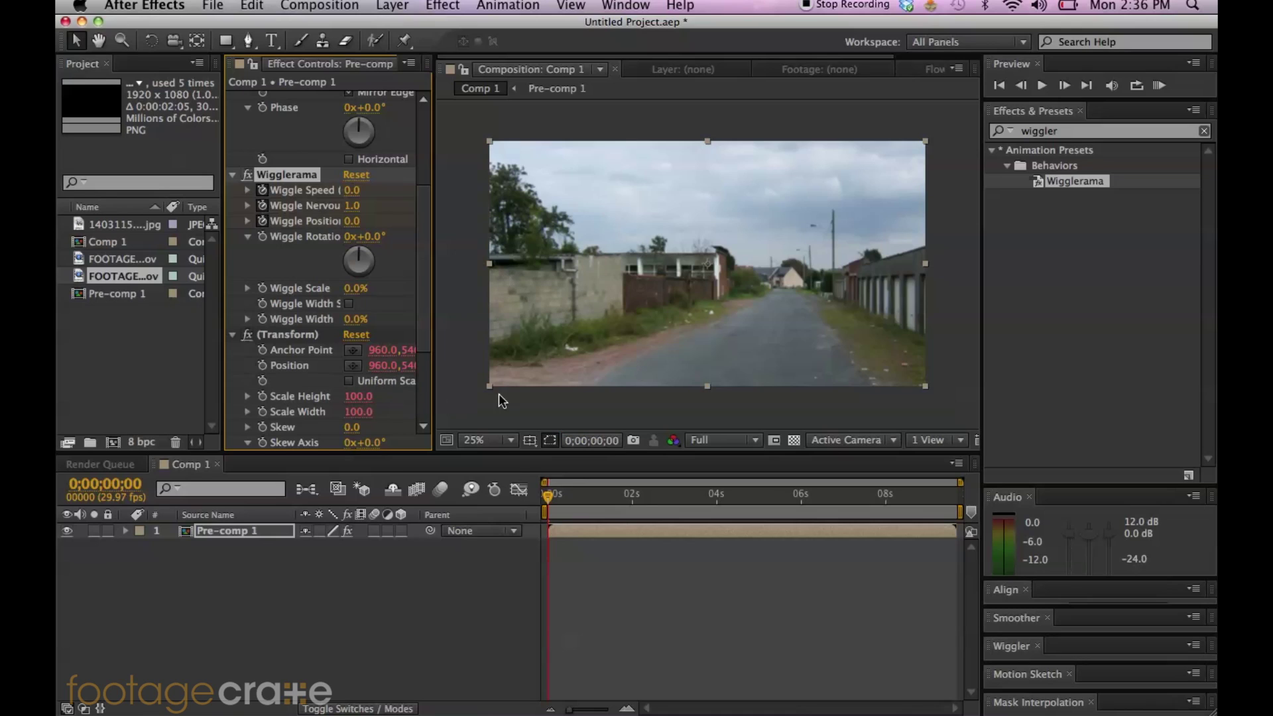
# - A few frames in, raise Wiggle Speed, Nervousness to about 2, and Position, then reveal keyframes
pyautogui.moveTo(548, 499); pyautogui.dragTo(569, 502)
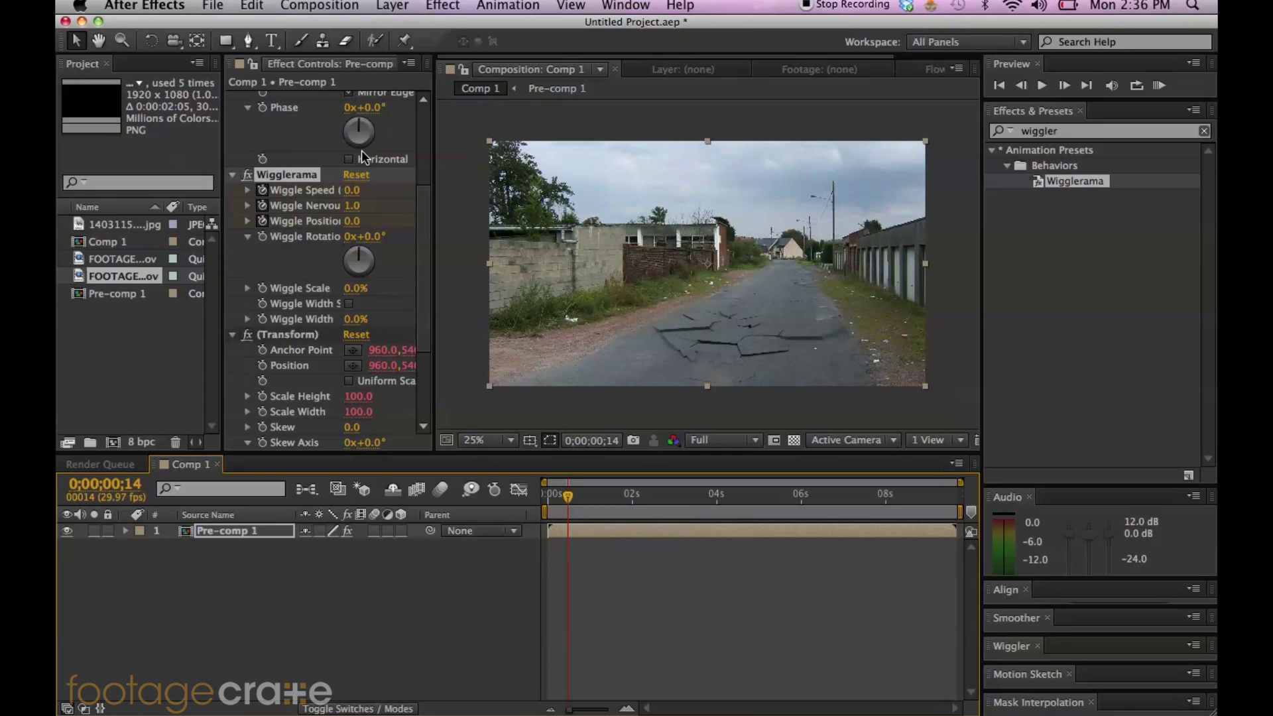
pyautogui.moveTo(351, 190); pyautogui.dragTo(362, 190)
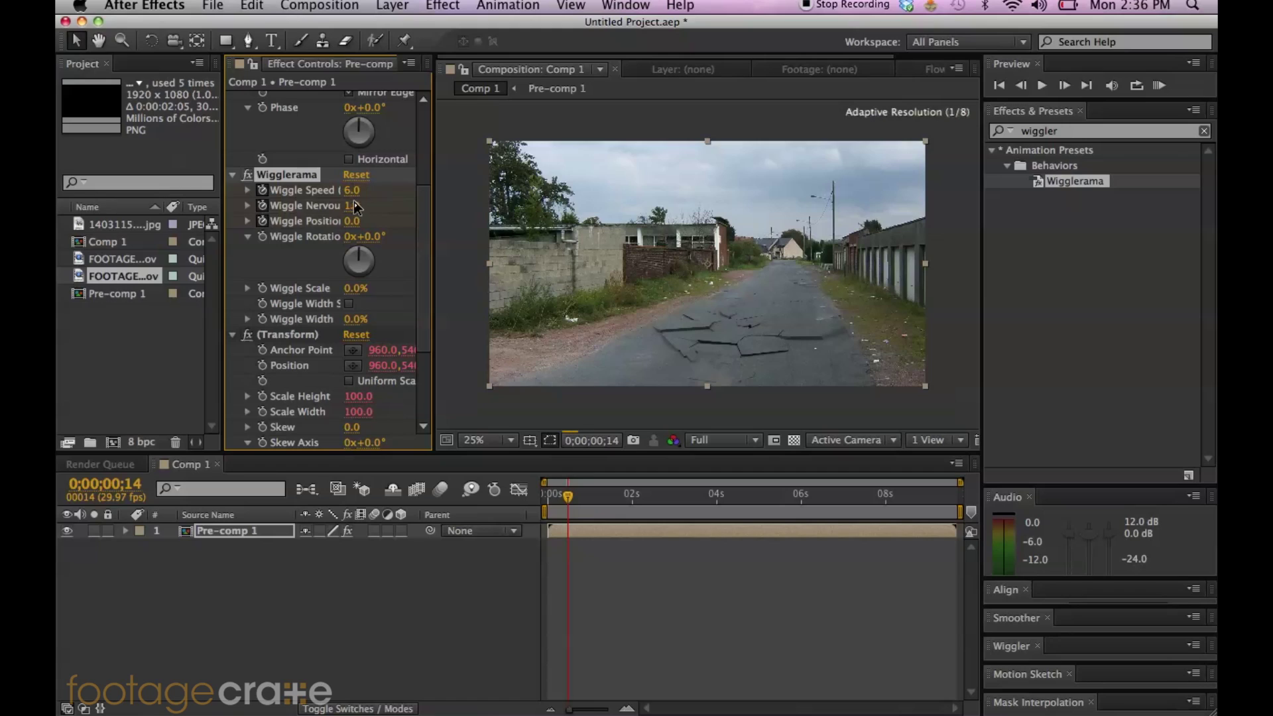
pyautogui.moveTo(357, 205); pyautogui.dragTo(367, 206)
pyautogui.moveTo(352, 221); pyautogui.dragTo(362, 226)
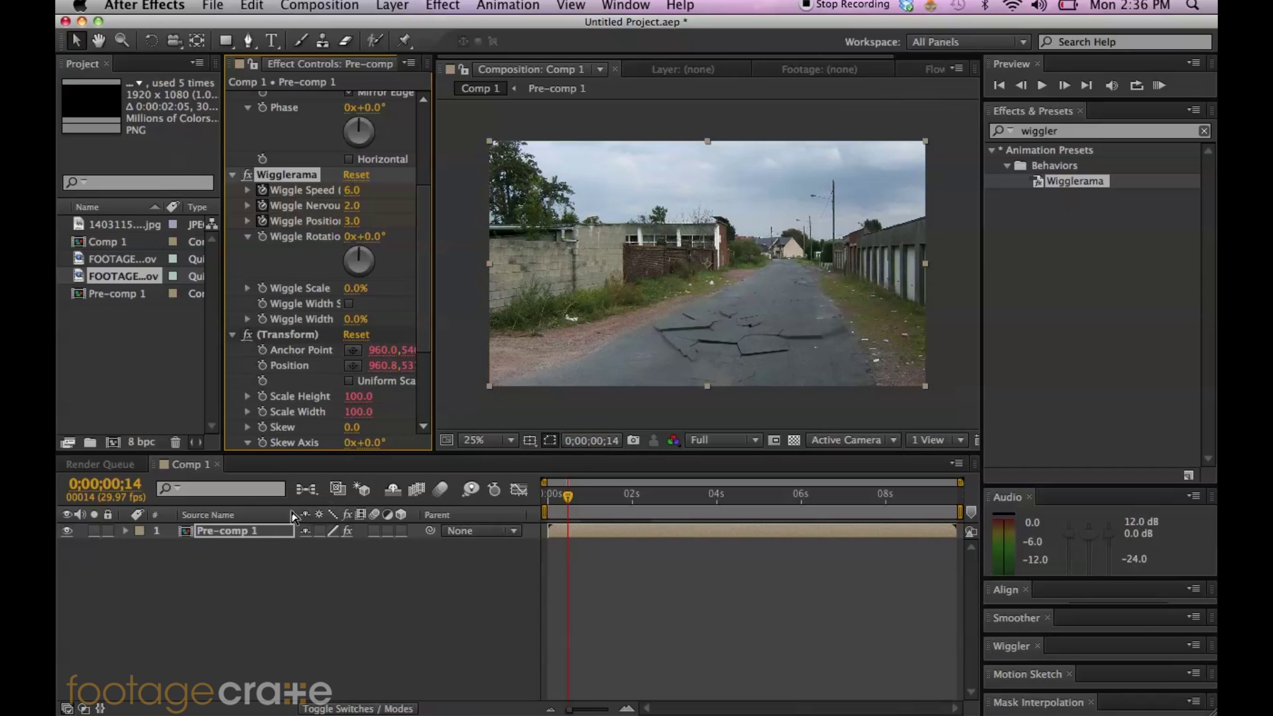
pyautogui.click(271, 534)
pyautogui.press('u')
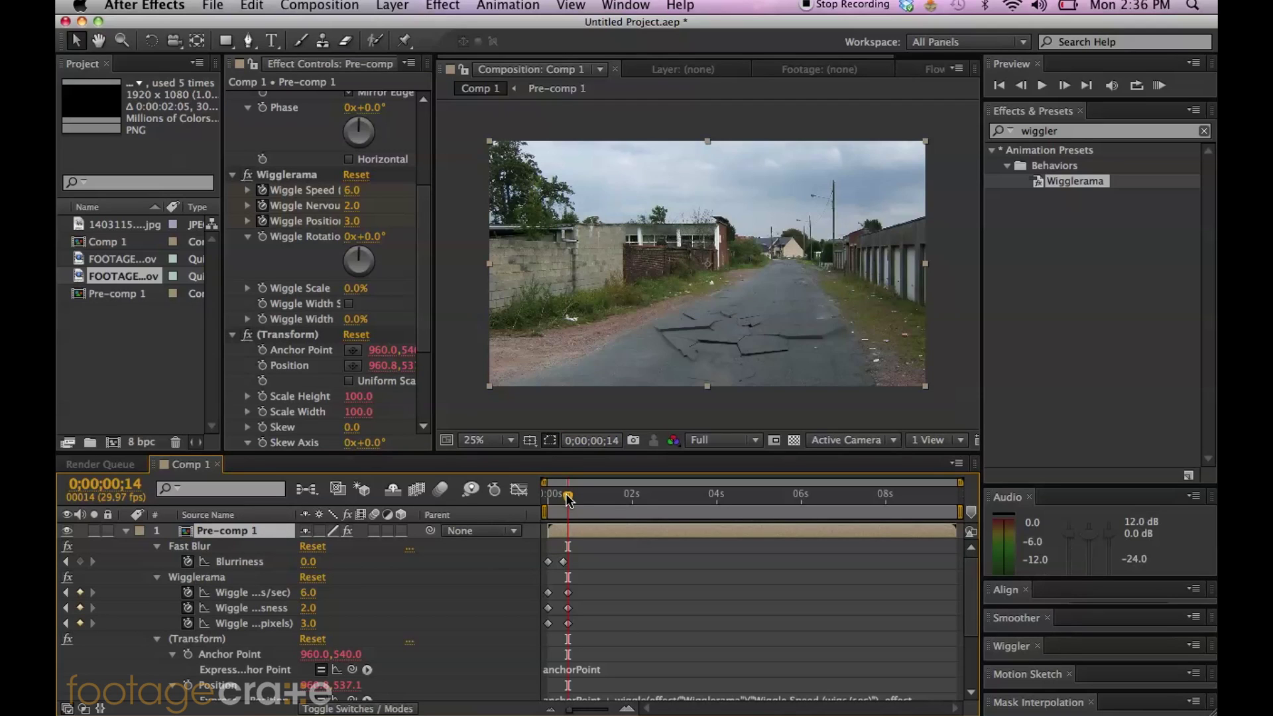
# - At frame 24, raise Wiggle Position to 6 and increase Nervousness
pyautogui.moveTo(568, 497); pyautogui.dragTo(585, 502)
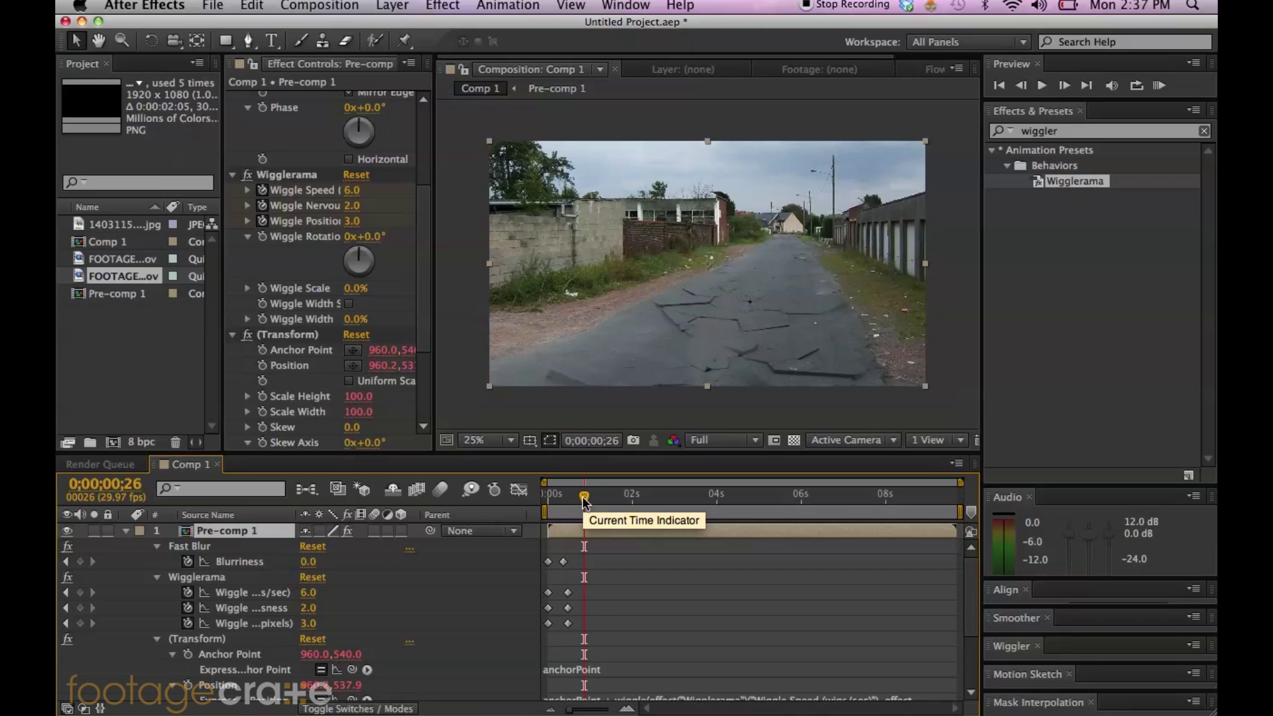
pyautogui.moveTo(585, 502); pyautogui.dragTo(581, 504)
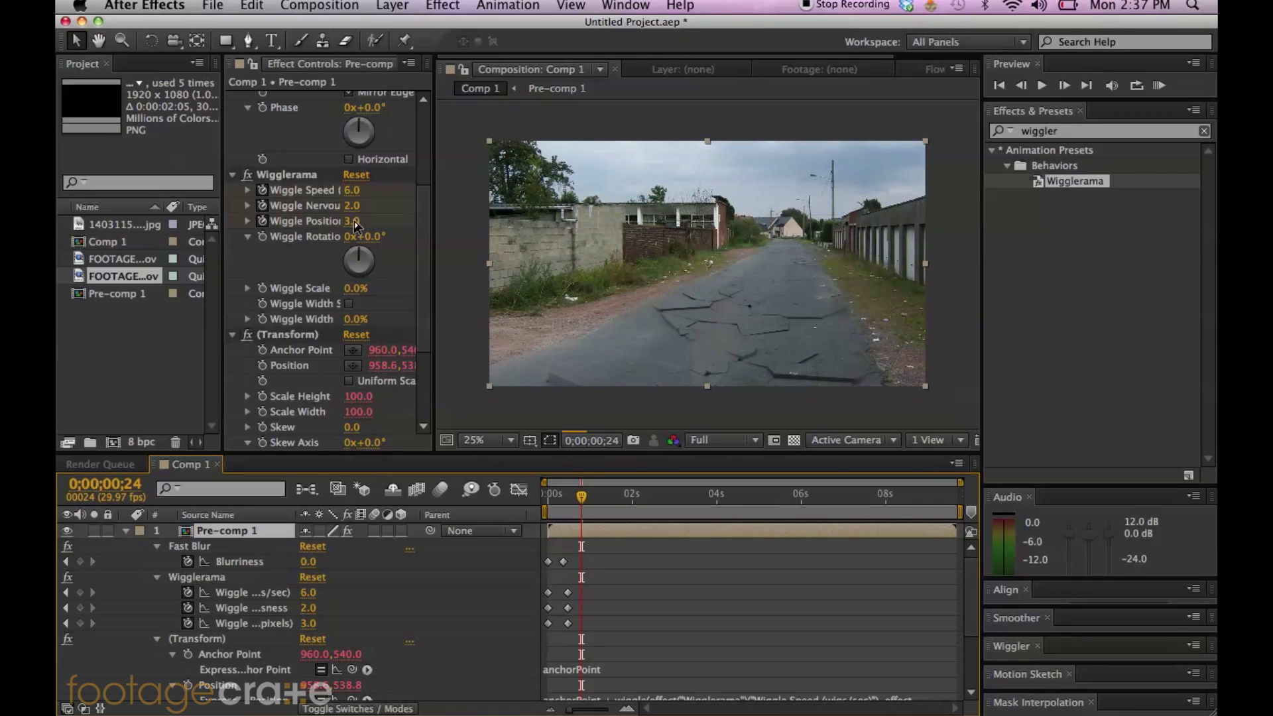
pyautogui.moveTo(358, 222); pyautogui.dragTo(366, 224)
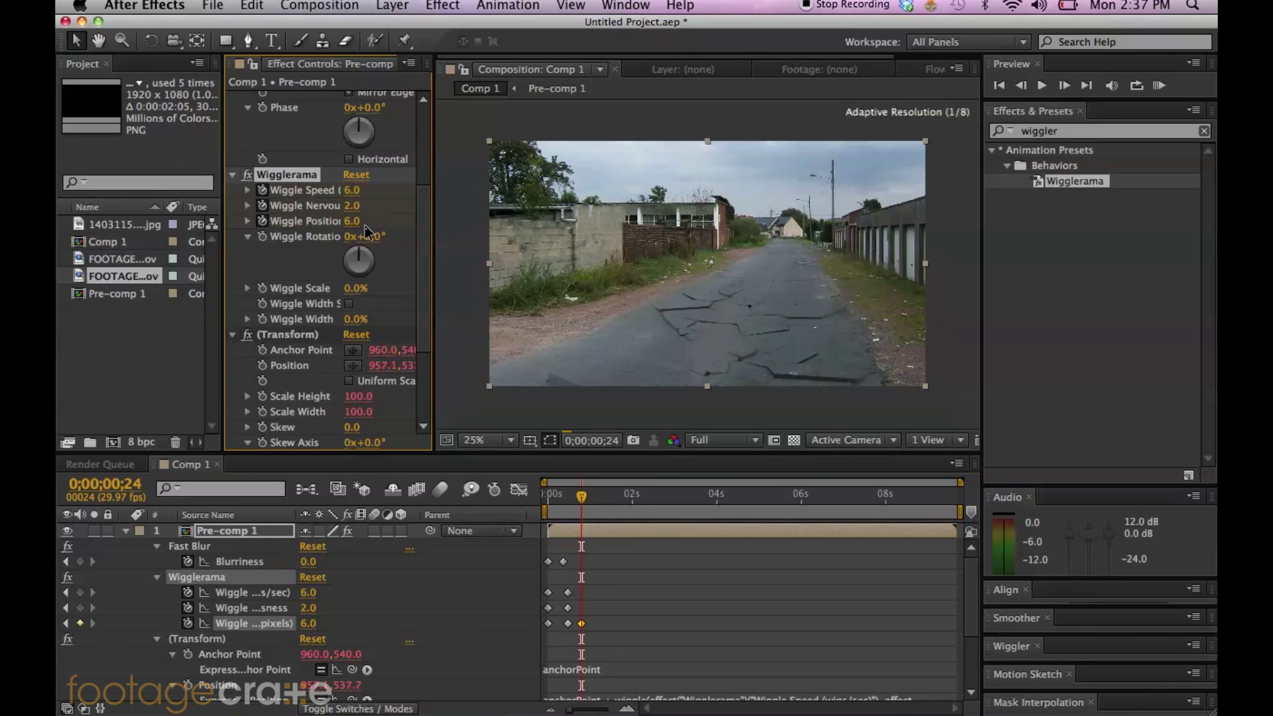
pyautogui.moveTo(357, 211)
pyautogui.mouseDown()
pyautogui.moveTo(369, 213)
pyautogui.moveTo(364, 193)
pyautogui.mouseUp()
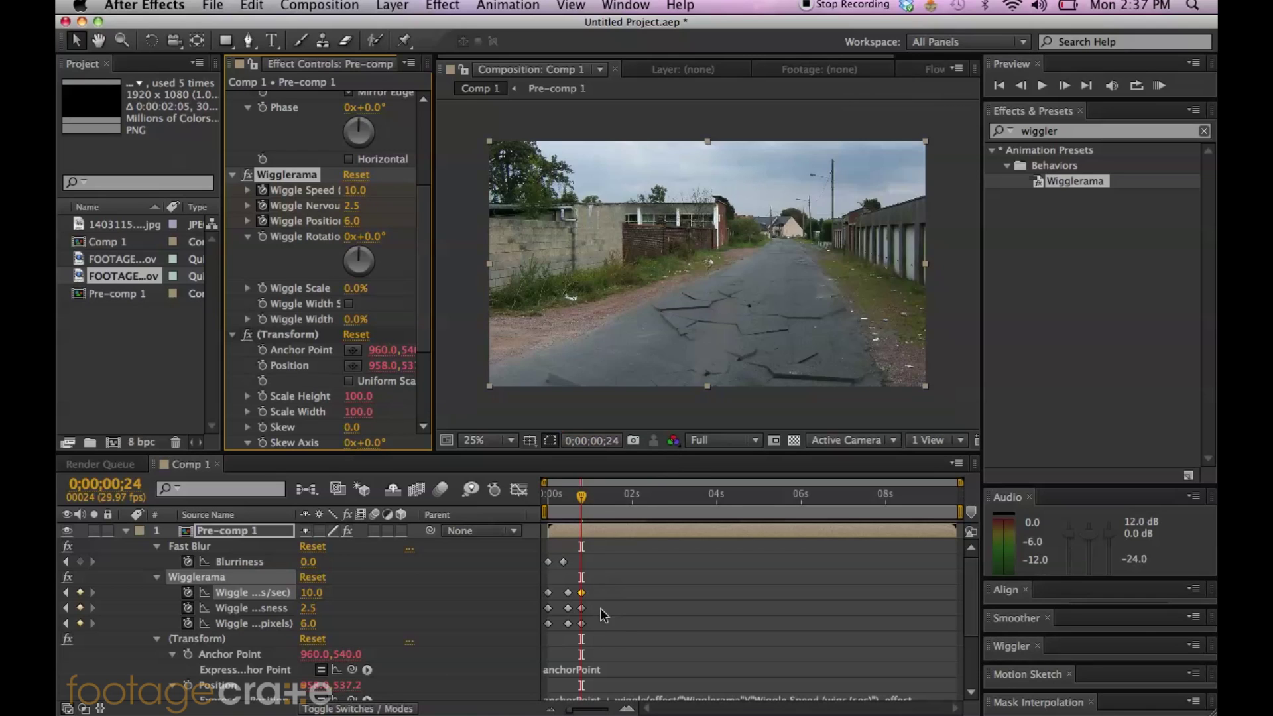
# - Around one second, settle Wiggle Position to 1 and Nervousness to 1
pyautogui.moveTo(583, 504); pyautogui.dragTo(601, 507)
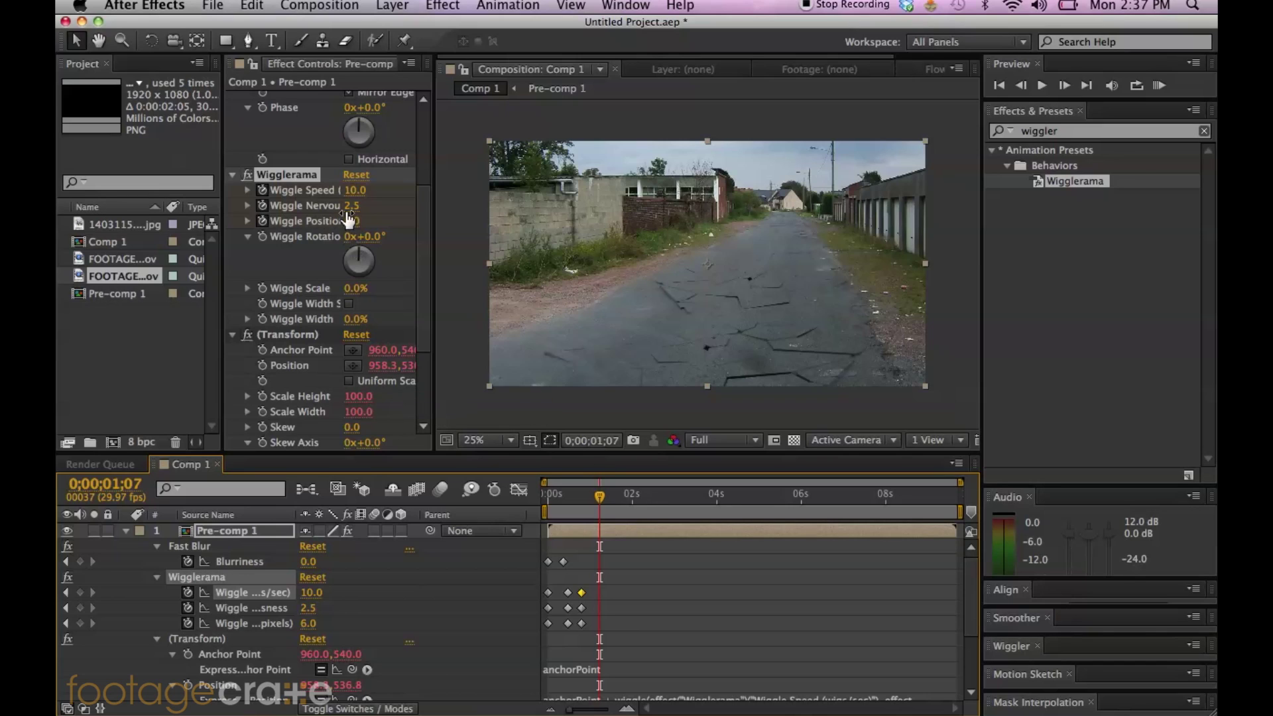
pyautogui.moveTo(348, 221); pyautogui.dragTo(339, 269)
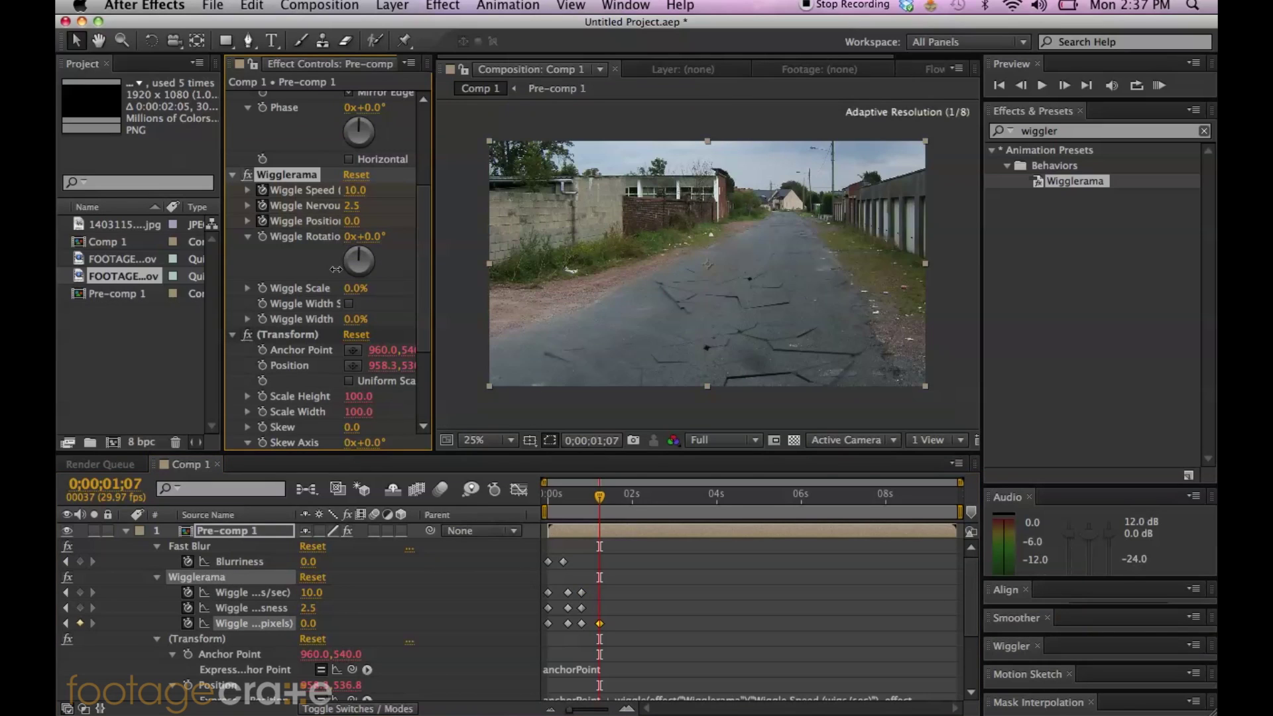
pyautogui.click(355, 221)
pyautogui.write('1')
pyautogui.press('Return')
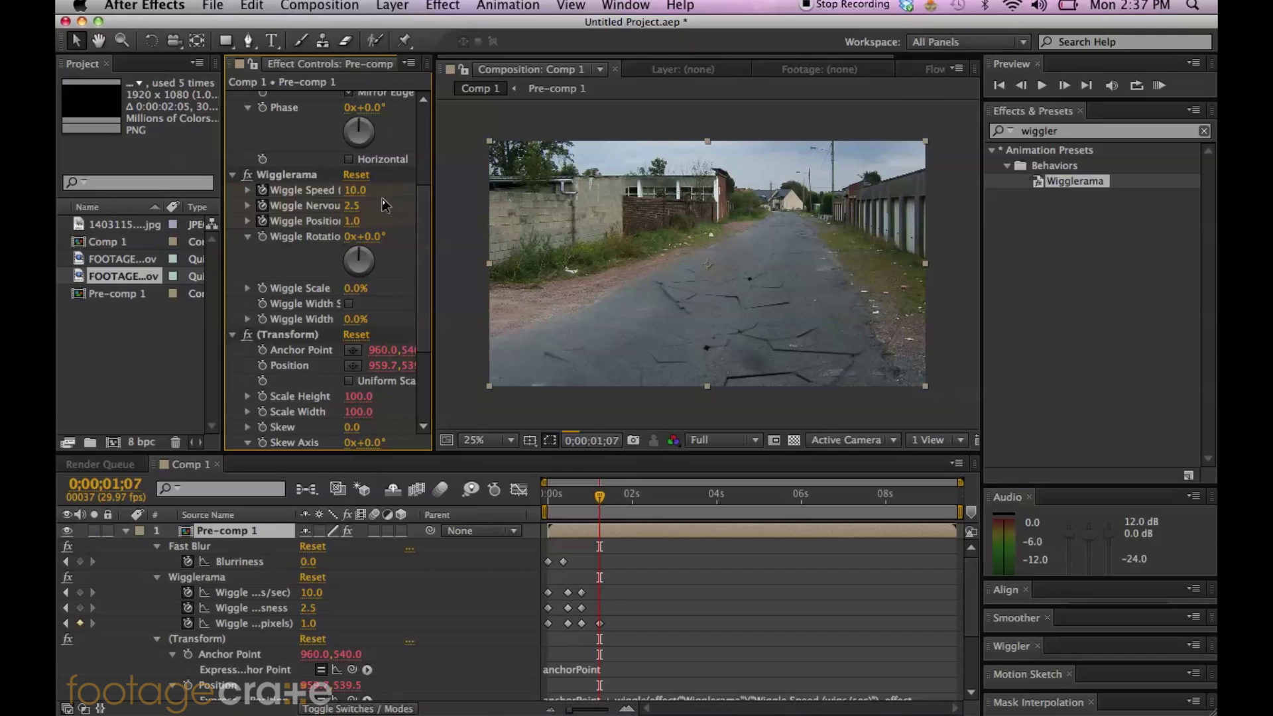
pyautogui.moveTo(343, 209)
pyautogui.mouseDown()
pyautogui.moveTo(340, 229)
pyautogui.moveTo(355, 216)
pyautogui.mouseUp()
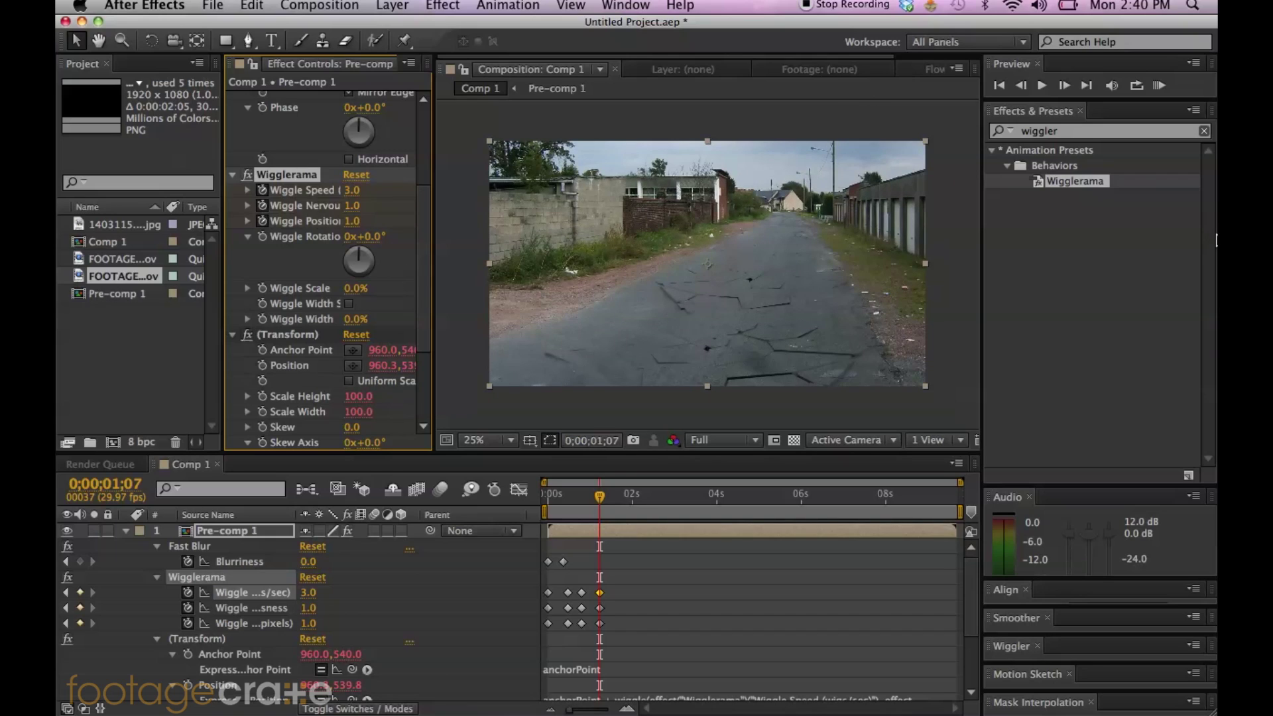
# - Enable motion blur for the comp and the pre-comp layer, then check the shake at frame 18
pyautogui.click(444, 493)
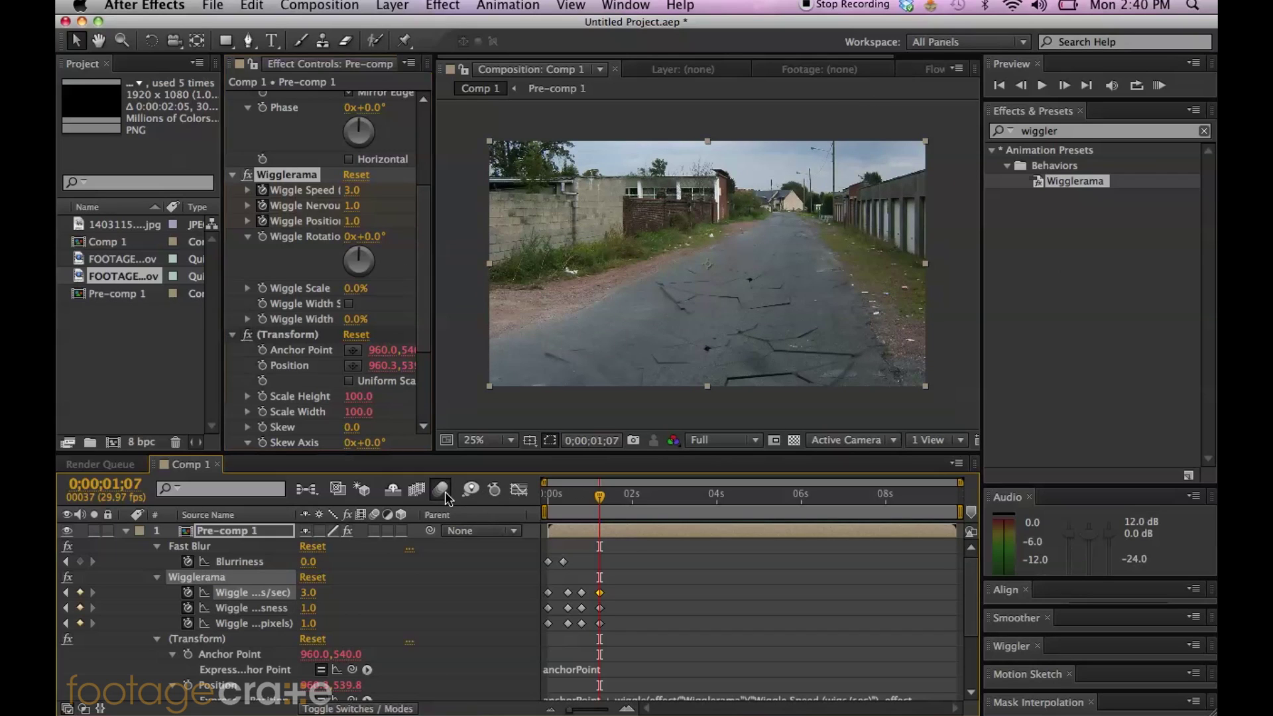
pyautogui.click(374, 530)
pyautogui.click(126, 532)
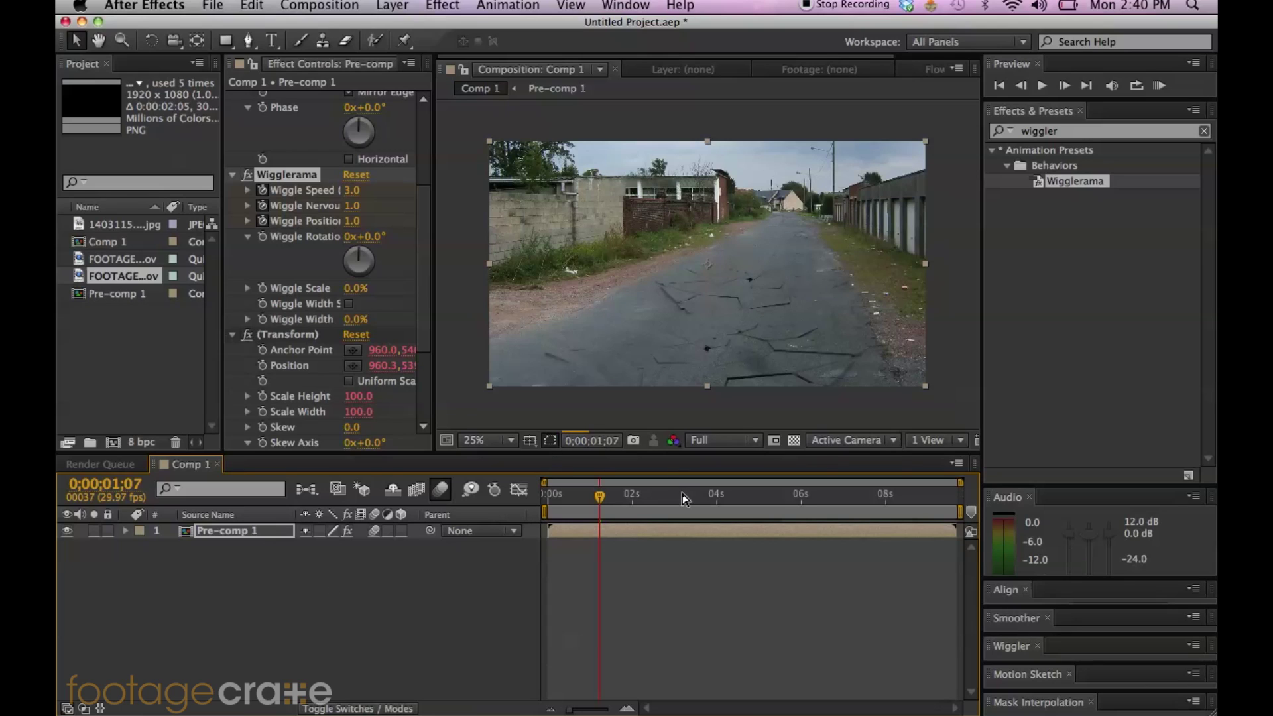
pyautogui.click(574, 499)
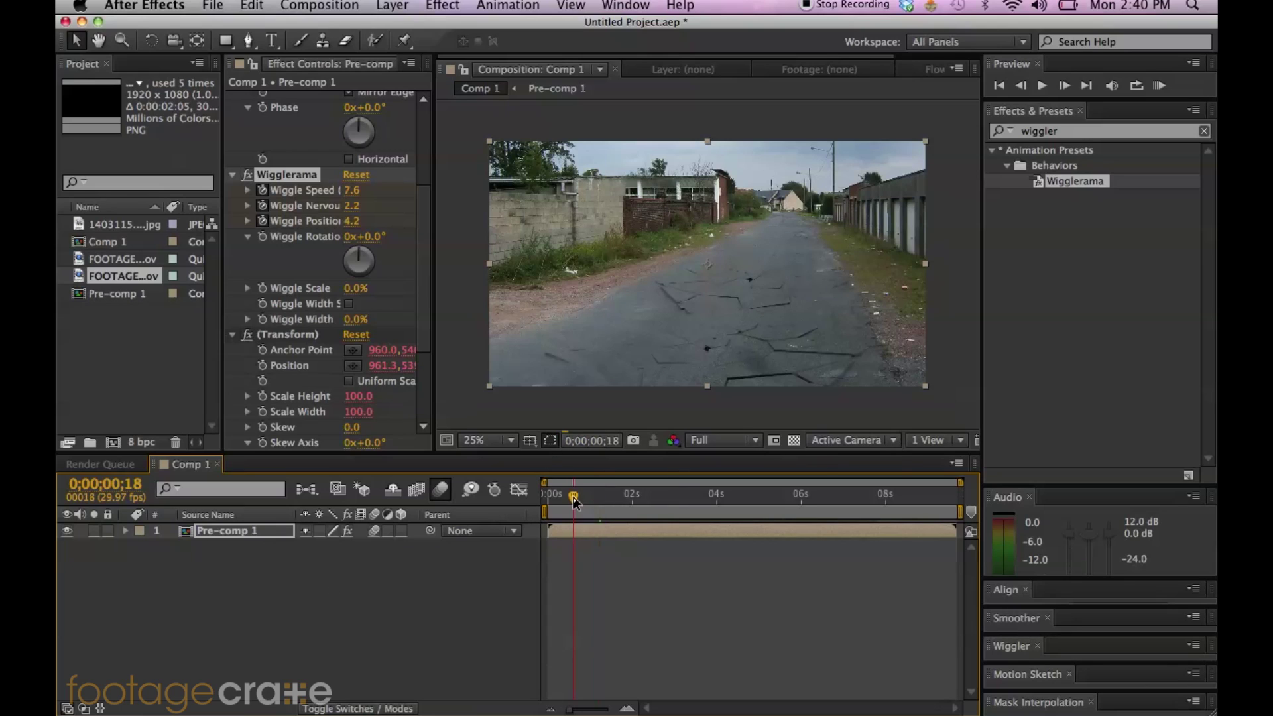